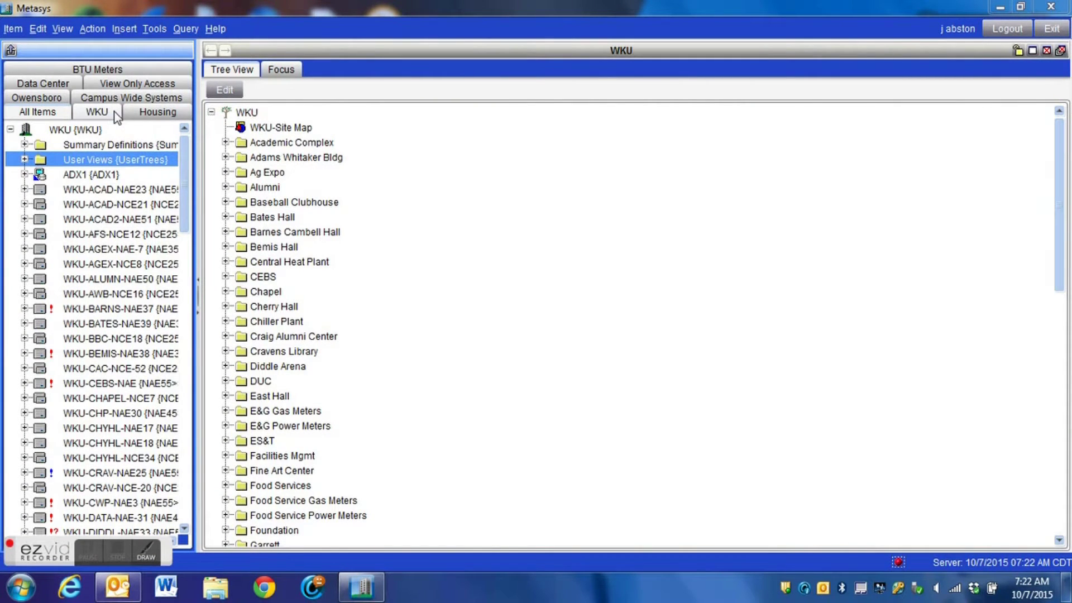
Step: Close the WKU view and create a new summary definition under Summary Definitions with the identifier AHU Summary
{"action": "left_click", "coordinate": [1061, 51]}
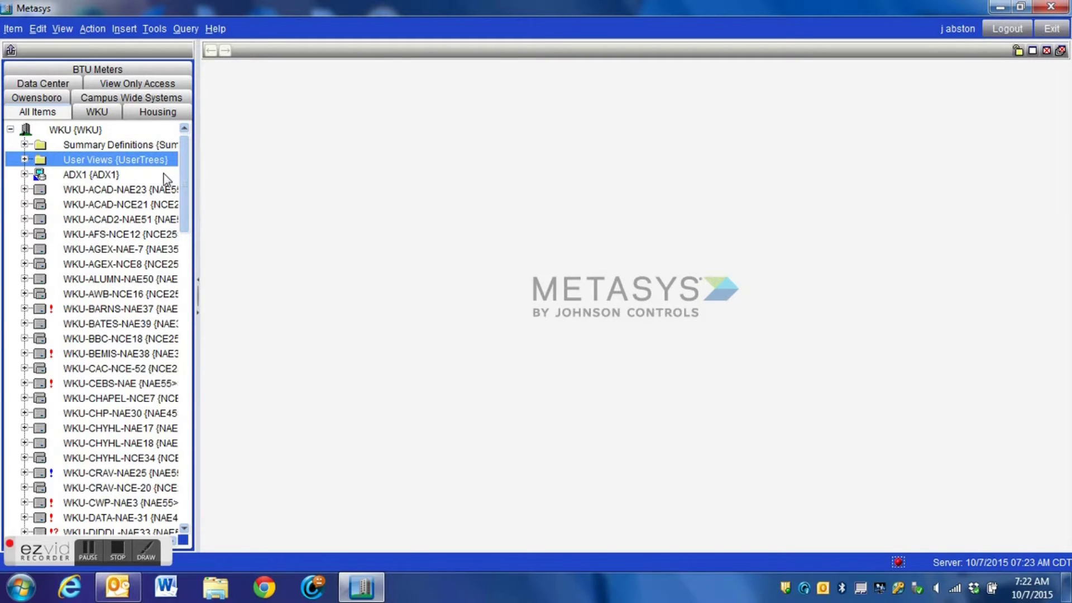
{"action": "left_click", "coordinate": [121, 147]}
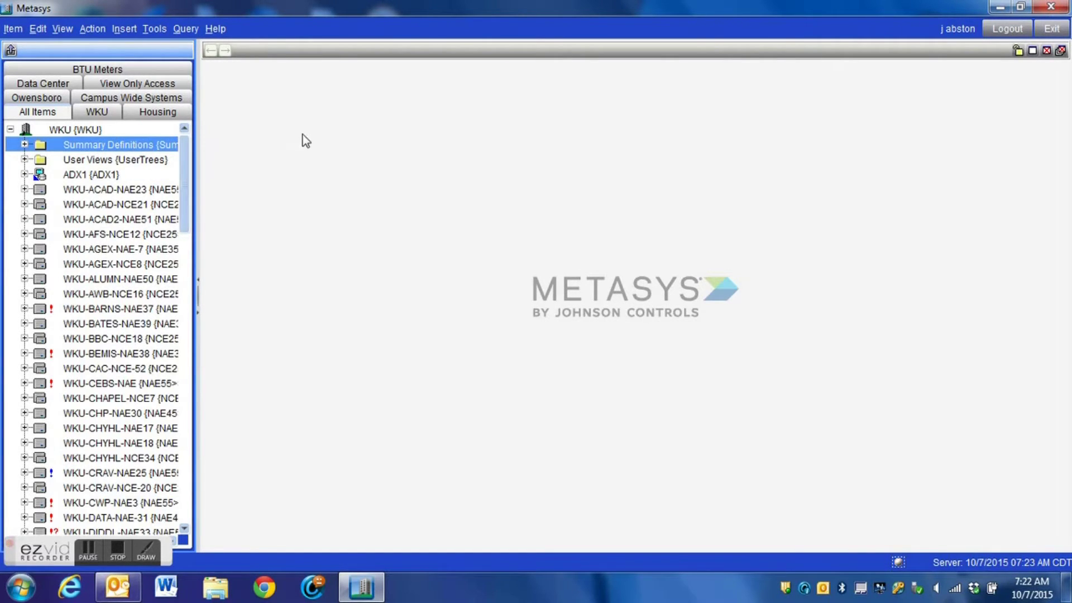
{"action": "left_click", "coordinate": [124, 27]}
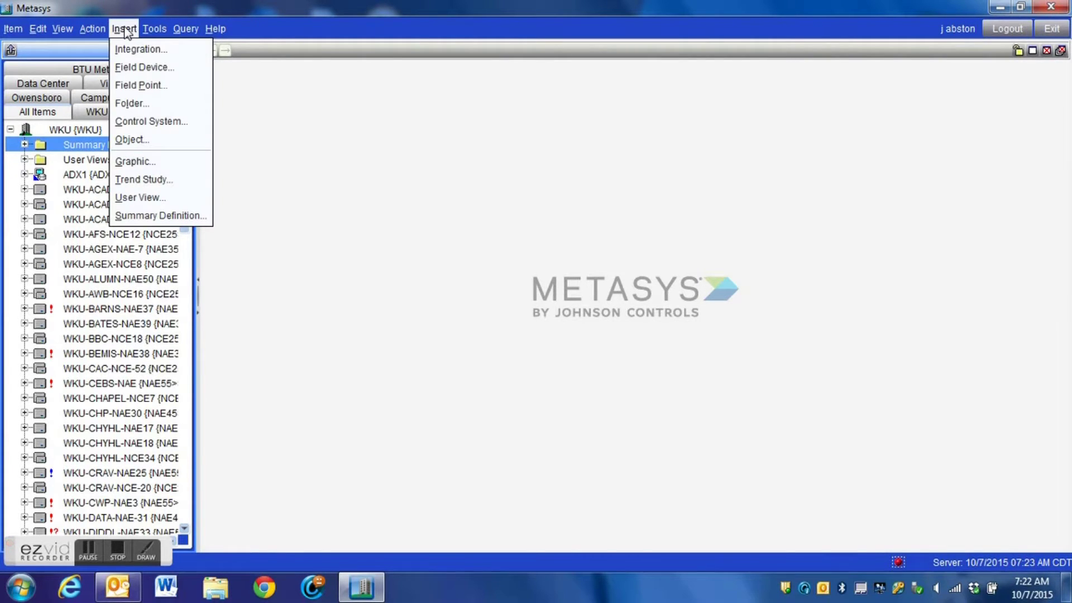
{"action": "left_click", "coordinate": [167, 217]}
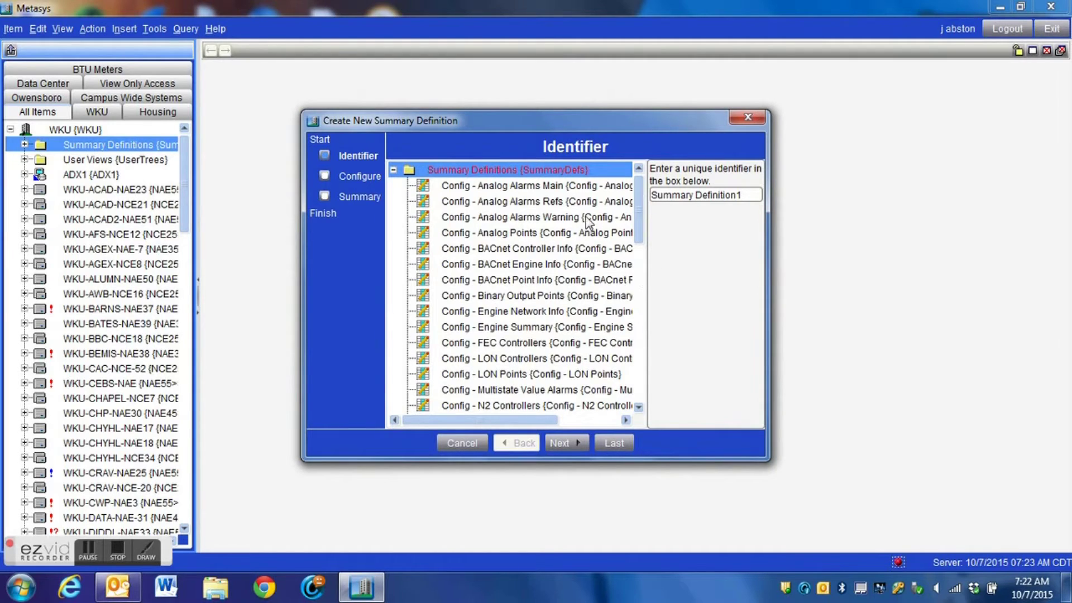
{"action": "triple_click", "coordinate": [730, 190]}
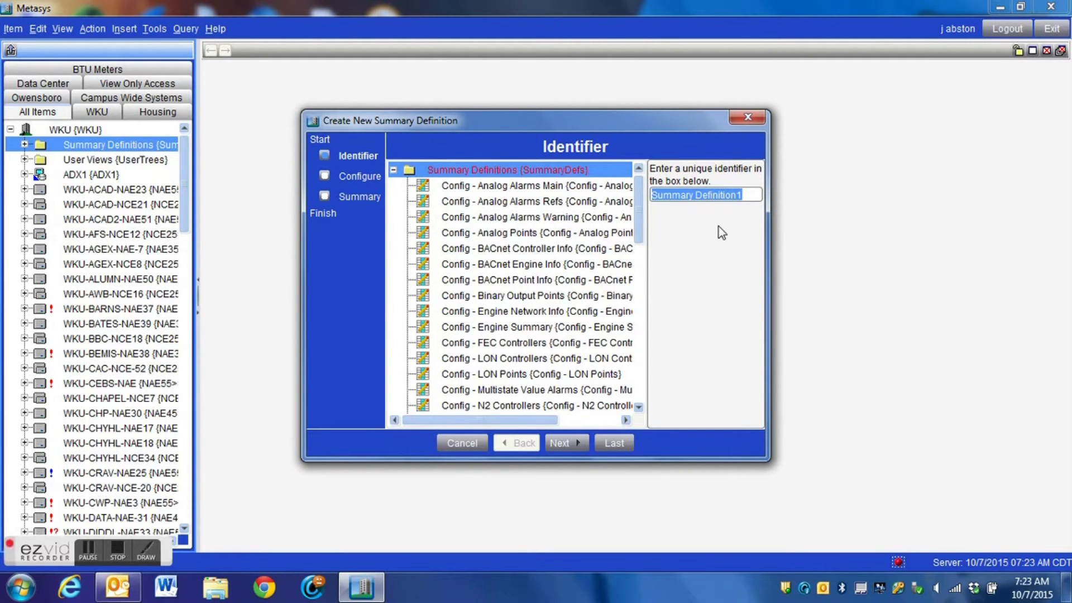
{"action": "type", "text": "AHU Summary"}
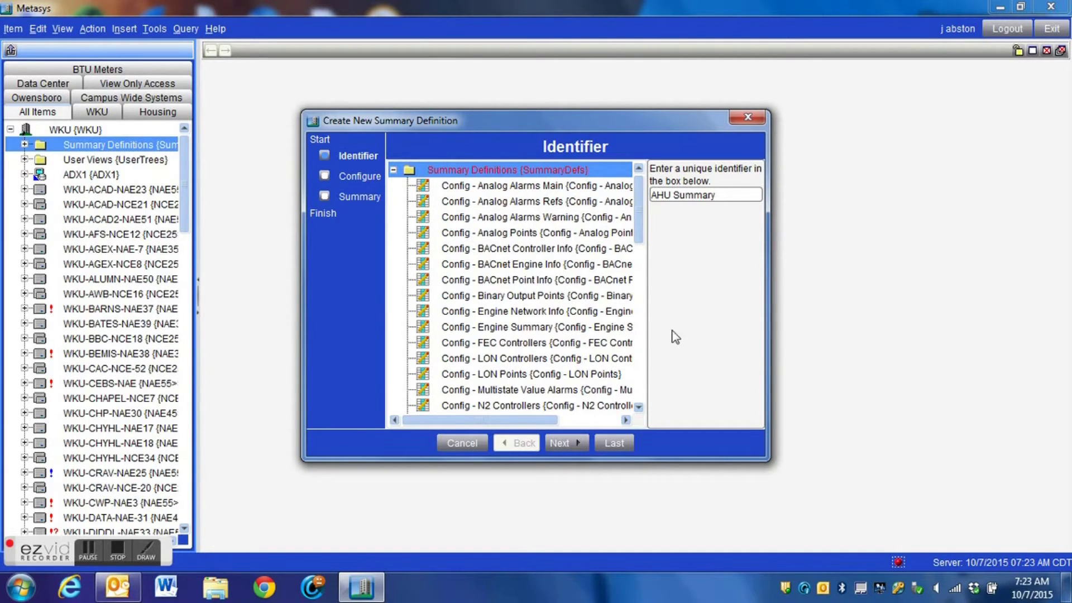
{"action": "left_click", "coordinate": [565, 444]}
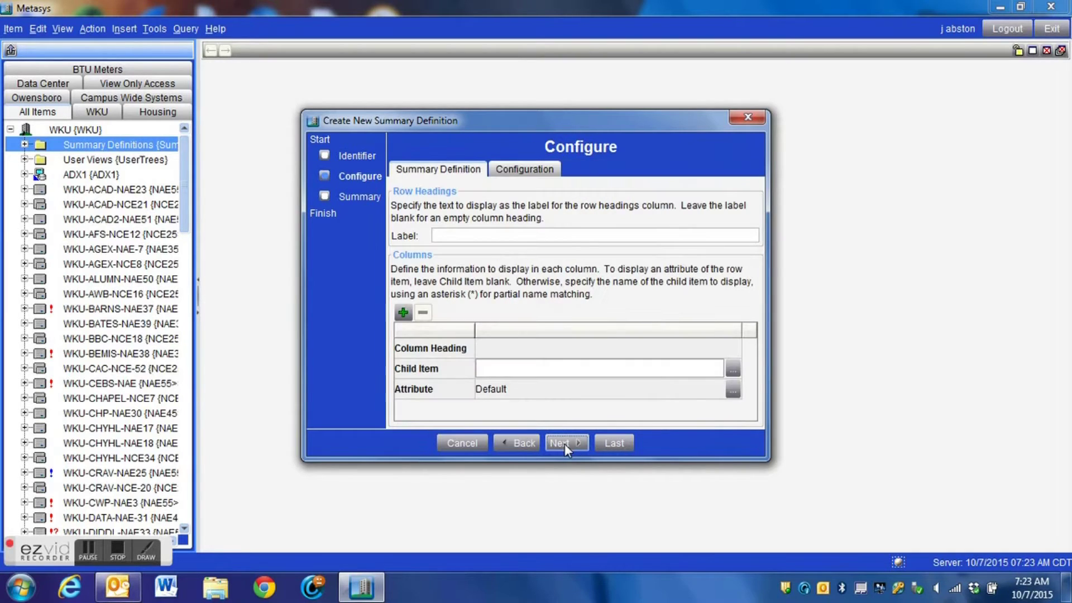
Step: Enlarge the Create New Summary Definition dialog and set the row headings label to AHU Summary
{"action": "left_click_drag", "start_coordinate": [767, 448], "coordinate": [1002, 561]}
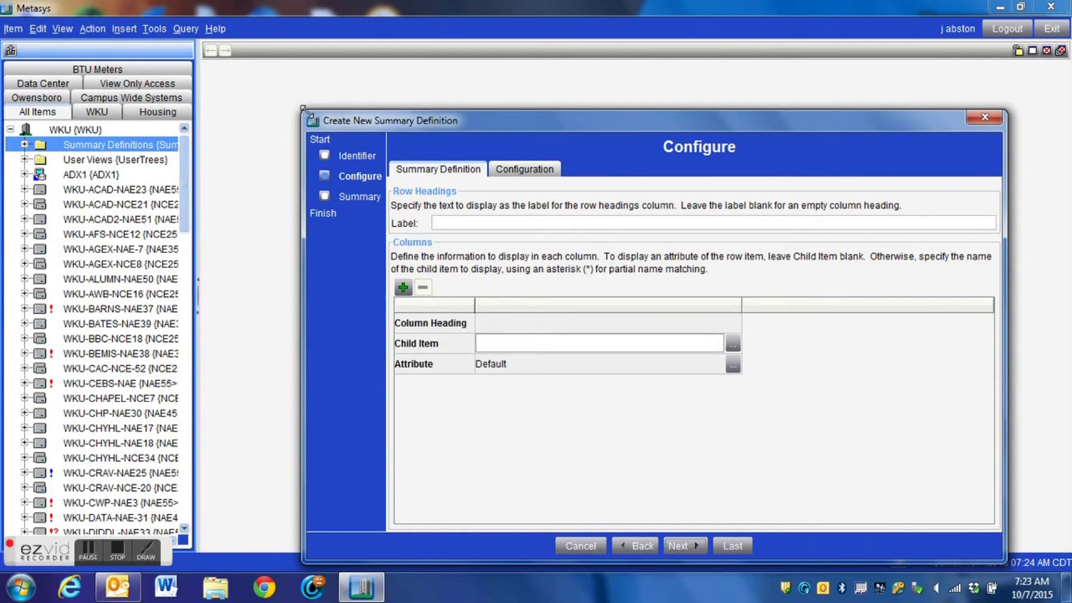
{"action": "left_click_drag", "start_coordinate": [303, 109], "coordinate": [87, 7]}
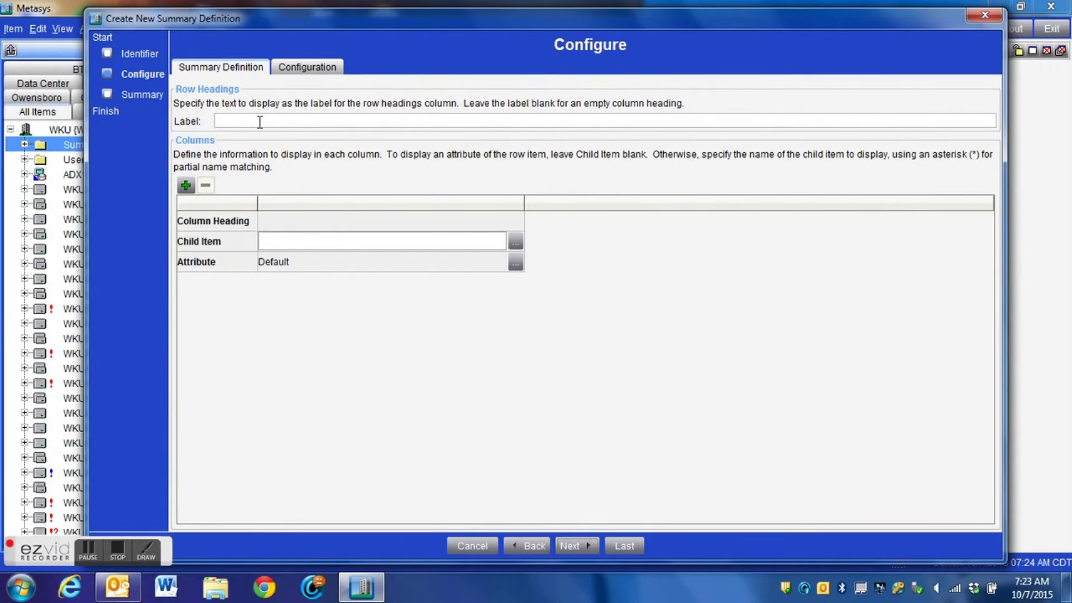
{"action": "left_click", "coordinate": [478, 121]}
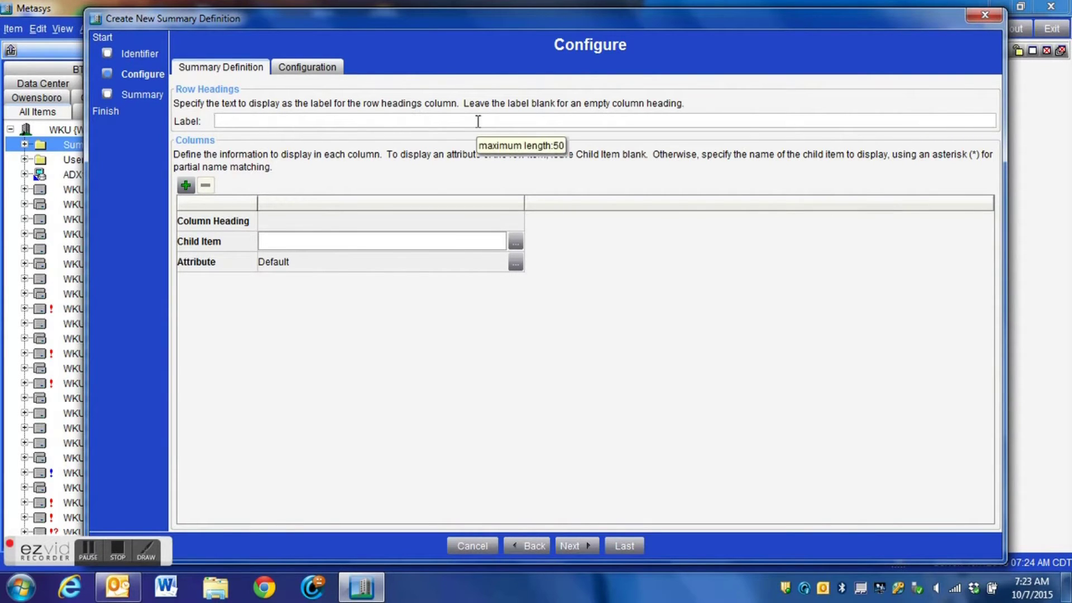
{"action": "type", "text": "AHU Summary"}
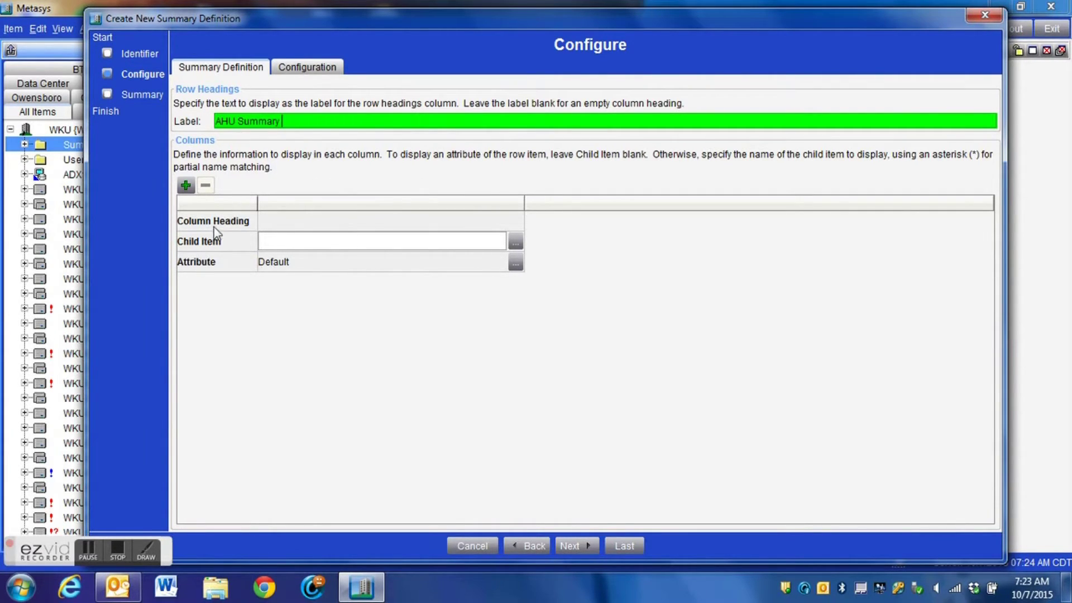
Step: Set the first column's heading to System Enable
{"action": "left_click", "coordinate": [274, 221]}
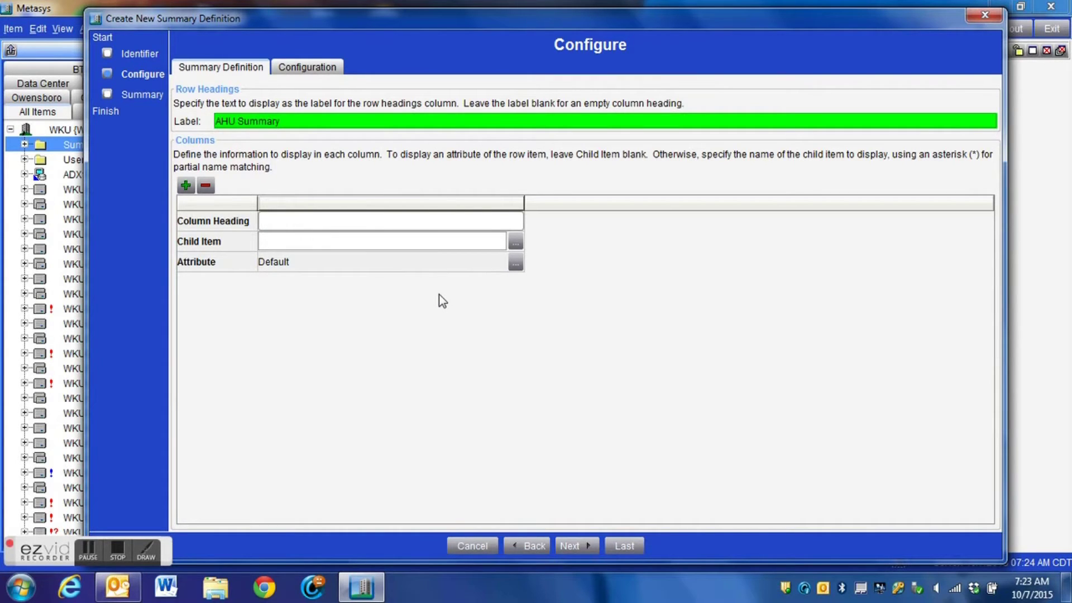
{"action": "type", "text": "System Enable"}
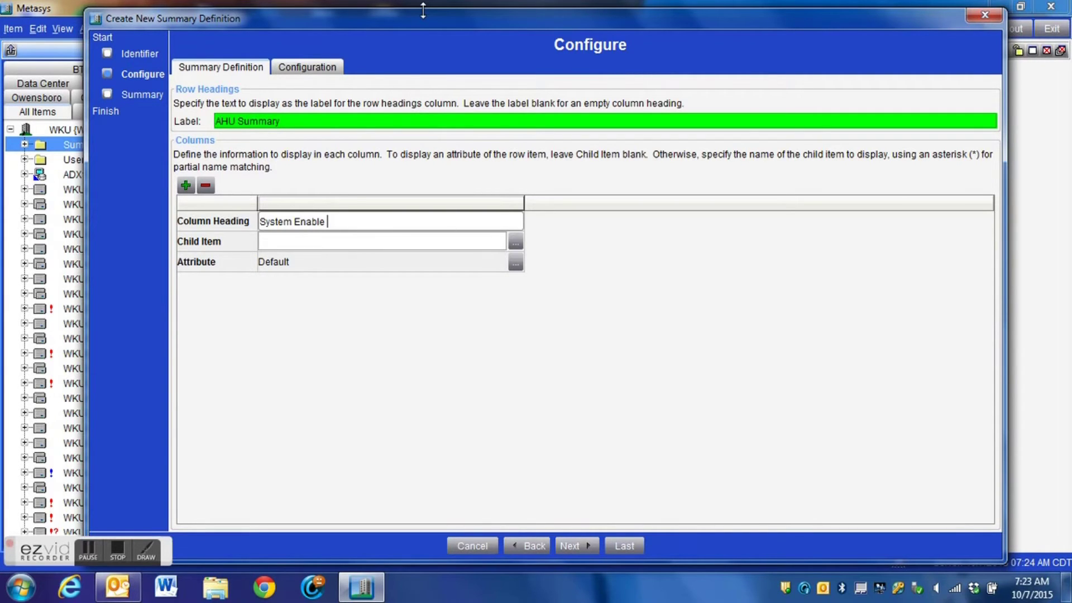
{"action": "key", "text": "BackSpace"}
{"action": "key", "text": "BackSpace"}
{"action": "type", "text": "e"}
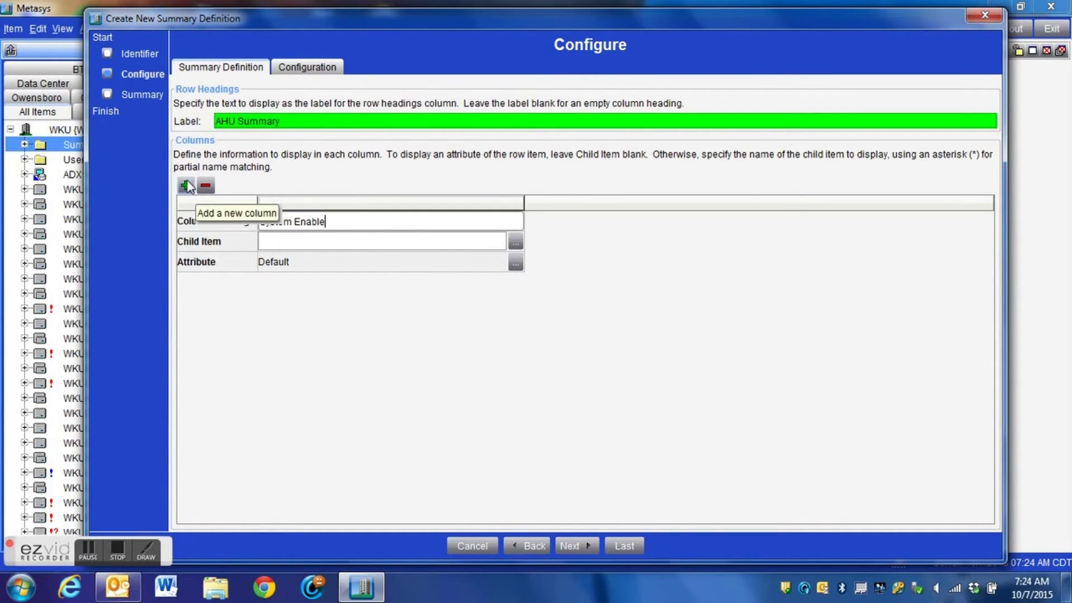
Step: Open the child item selection for the System Enable column, enlarge it, and expand WKU-HONORSNAE55 down to AHU1E under FC-2
{"action": "left_click", "coordinate": [514, 242]}
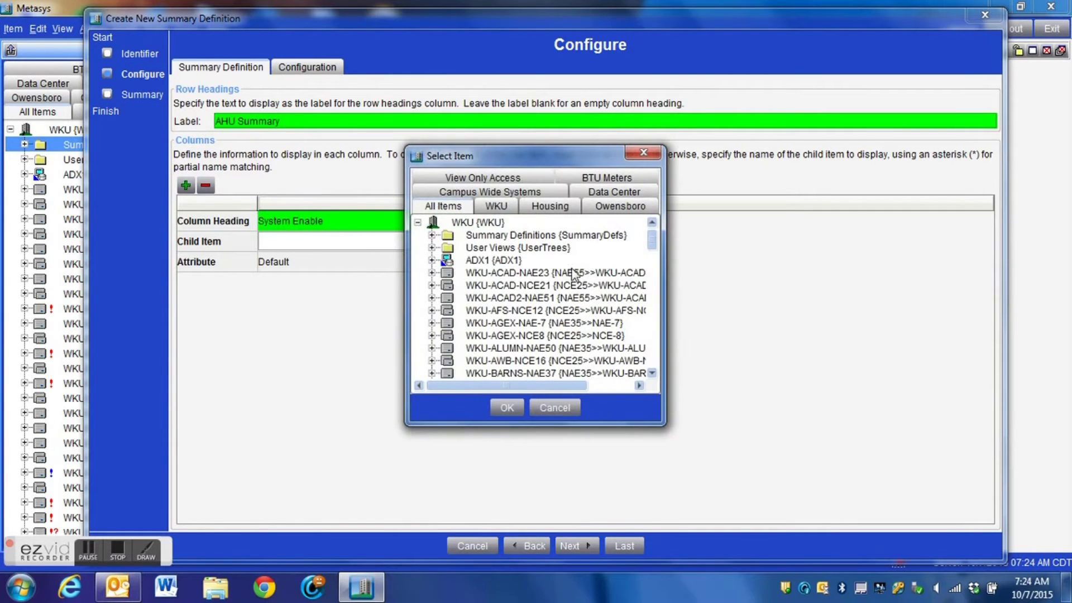
{"action": "left_click_drag", "start_coordinate": [473, 159], "coordinate": [365, 57]}
{"action": "left_click_drag", "start_coordinate": [552, 323], "coordinate": [899, 505]}
{"action": "scroll", "coordinate": [513, 375], "scroll_direction": "down", "scroll_amount": 11}
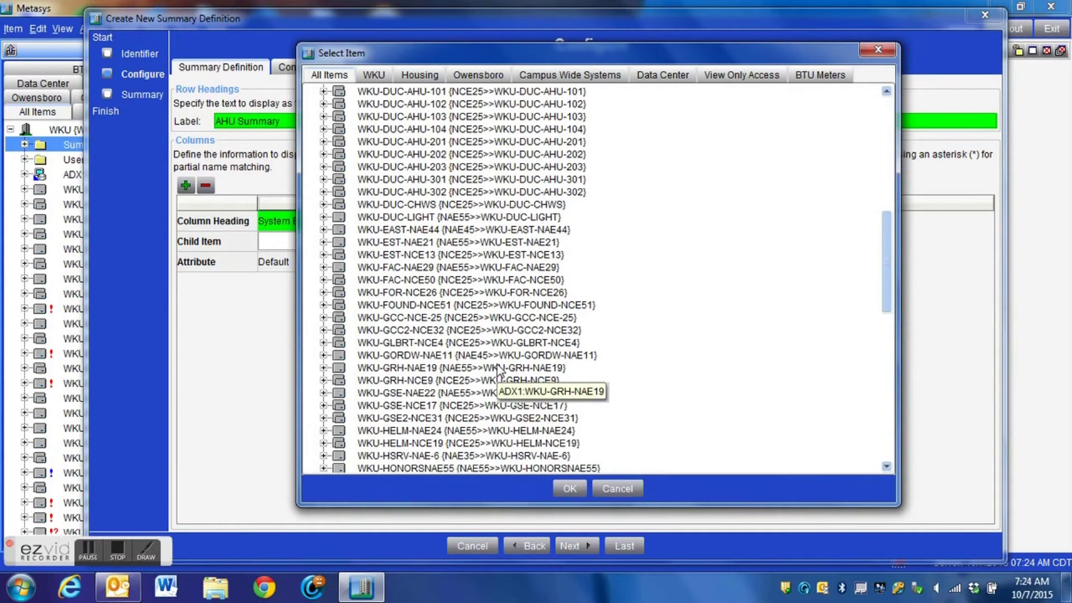
{"action": "scroll", "coordinate": [498, 369], "scroll_direction": "down", "scroll_amount": 4}
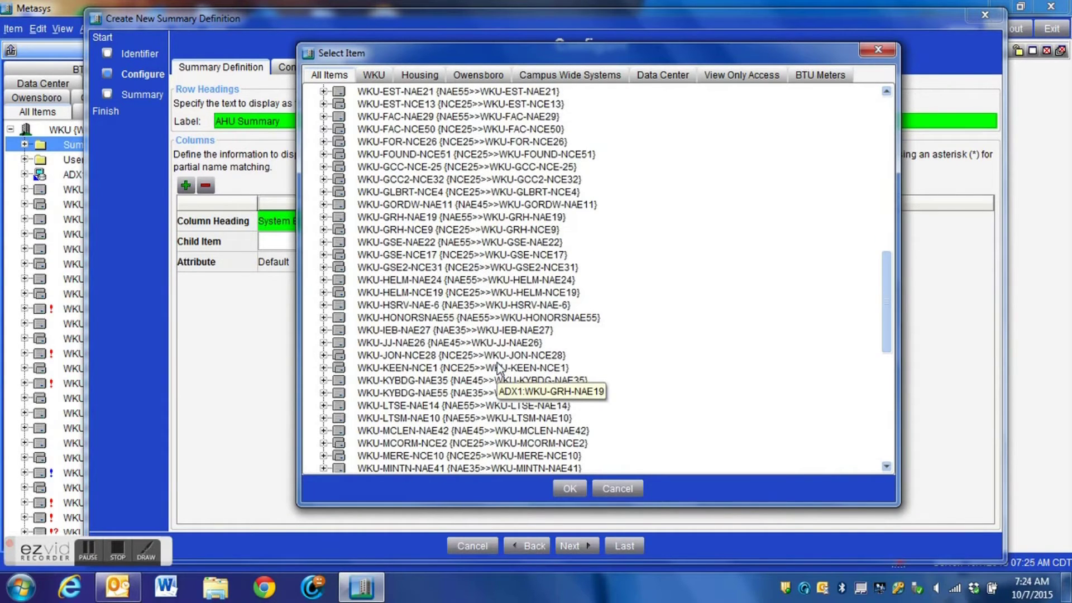
{"action": "left_click", "coordinate": [324, 318]}
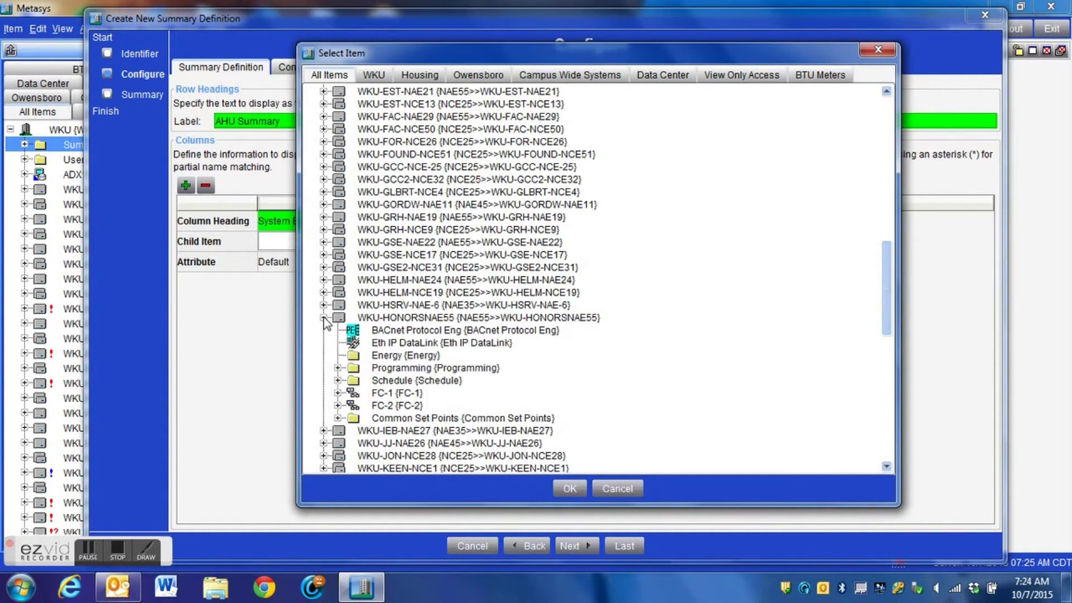
{"action": "scroll", "coordinate": [360, 335], "scroll_direction": "down", "scroll_amount": 3}
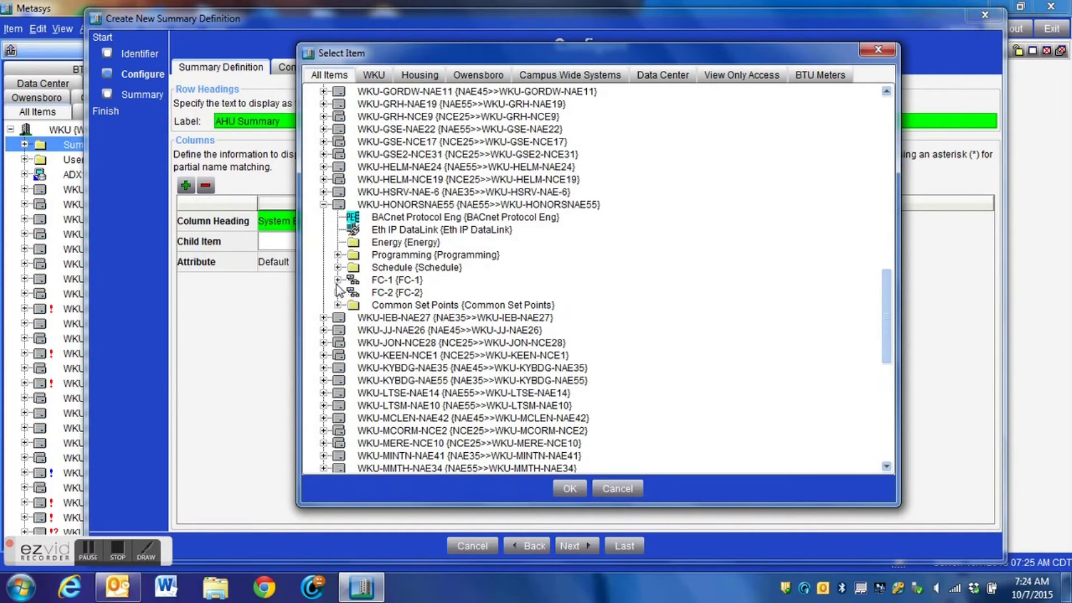
{"action": "left_click", "coordinate": [338, 293]}
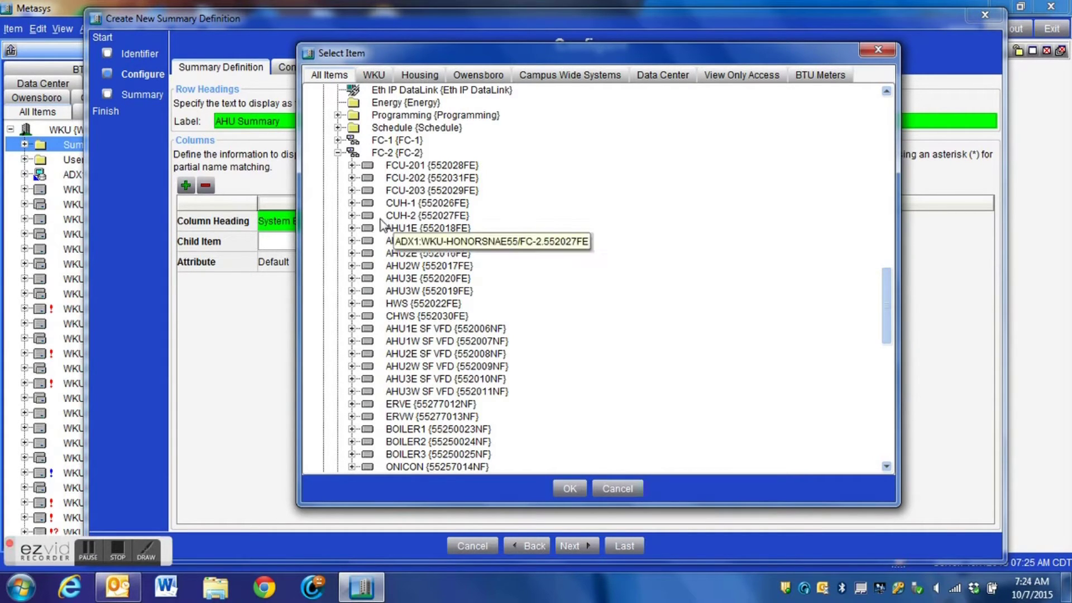
{"action": "left_click", "coordinate": [352, 228]}
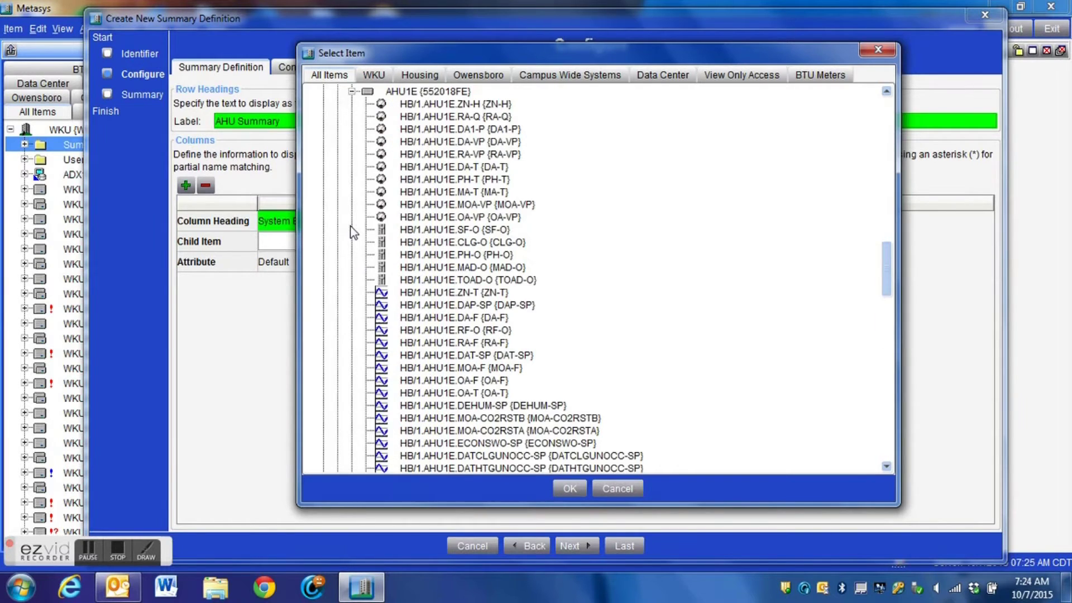
Step: Pick AHU1E's occupancy schedule point, HB/1.AHU1E.OCC-SCHEDULE, as the column's child item
{"action": "scroll", "coordinate": [588, 230], "scroll_direction": "down", "scroll_amount": 4}
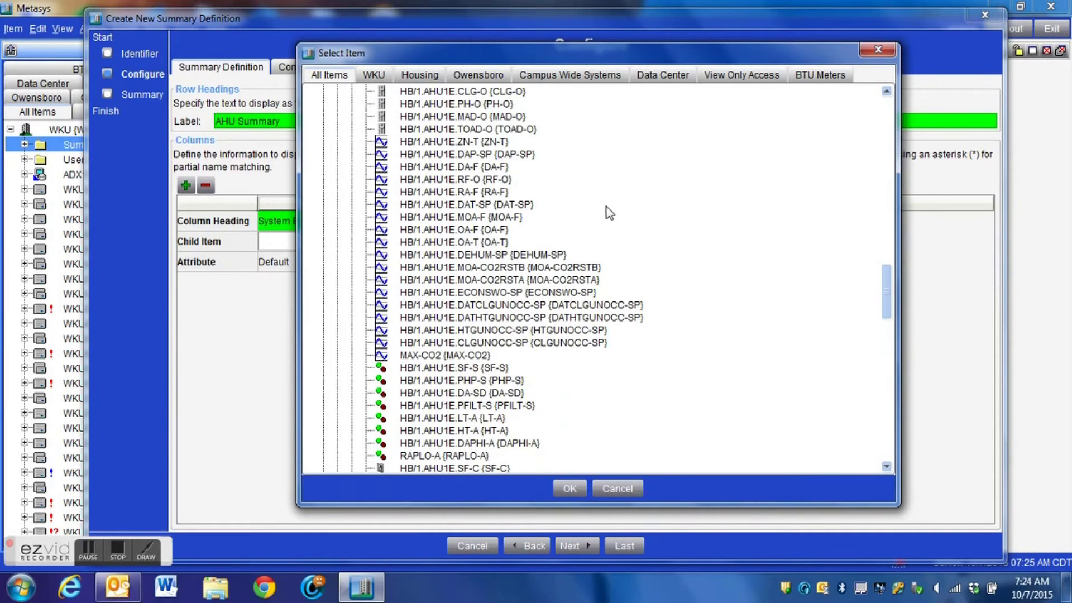
{"action": "scroll", "coordinate": [606, 207], "scroll_direction": "down", "scroll_amount": 2}
{"action": "scroll", "coordinate": [610, 214], "scroll_direction": "down", "scroll_amount": 1}
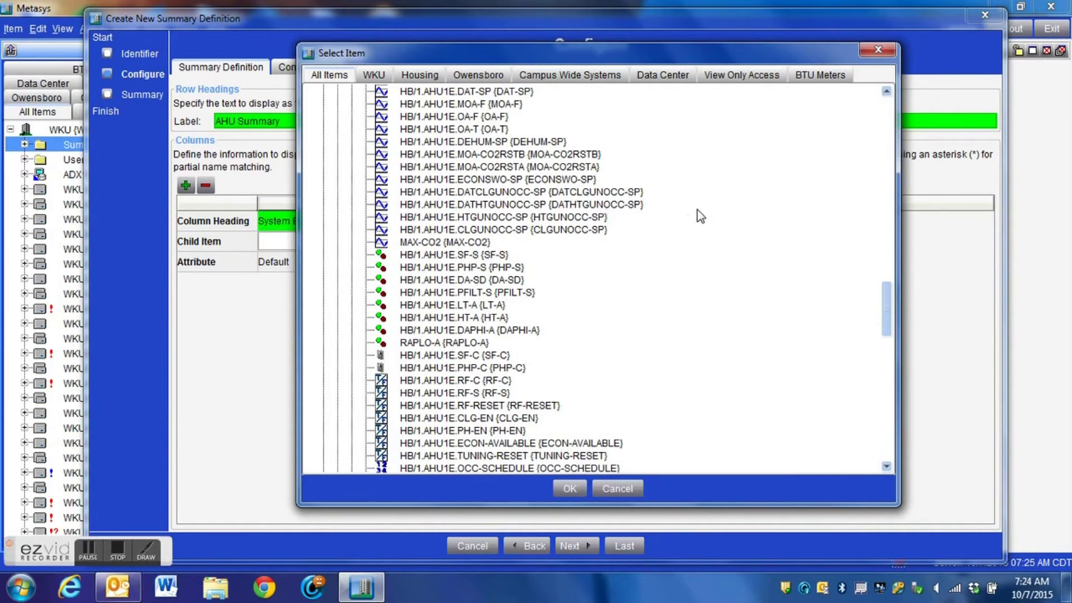
{"action": "scroll", "coordinate": [701, 216], "scroll_direction": "up", "scroll_amount": 6}
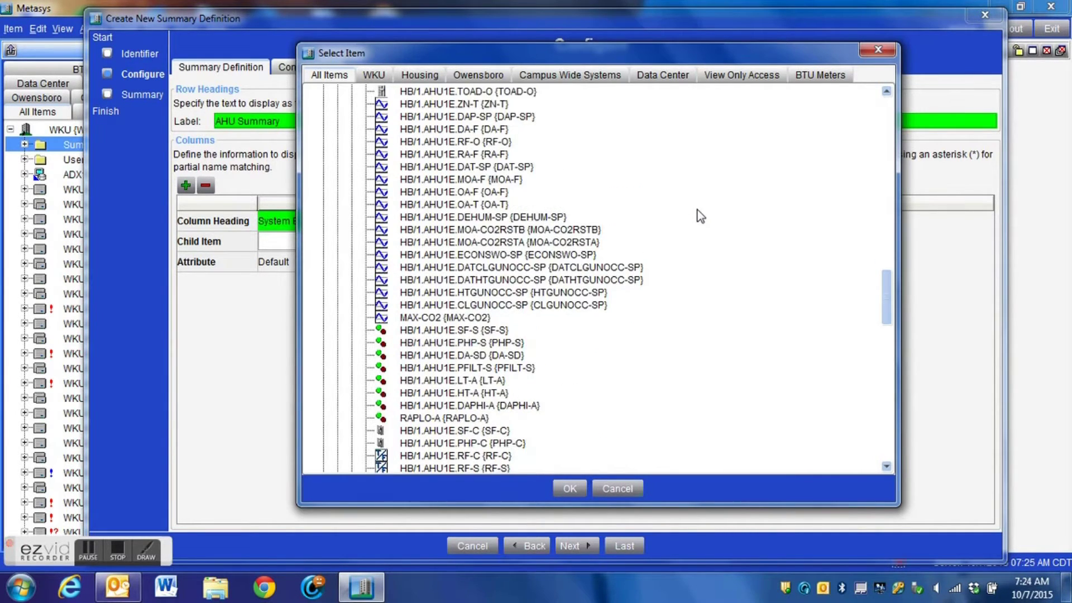
{"action": "scroll", "coordinate": [701, 216], "scroll_direction": "up", "scroll_amount": 3}
{"action": "scroll", "coordinate": [696, 218], "scroll_direction": "down", "scroll_amount": 11}
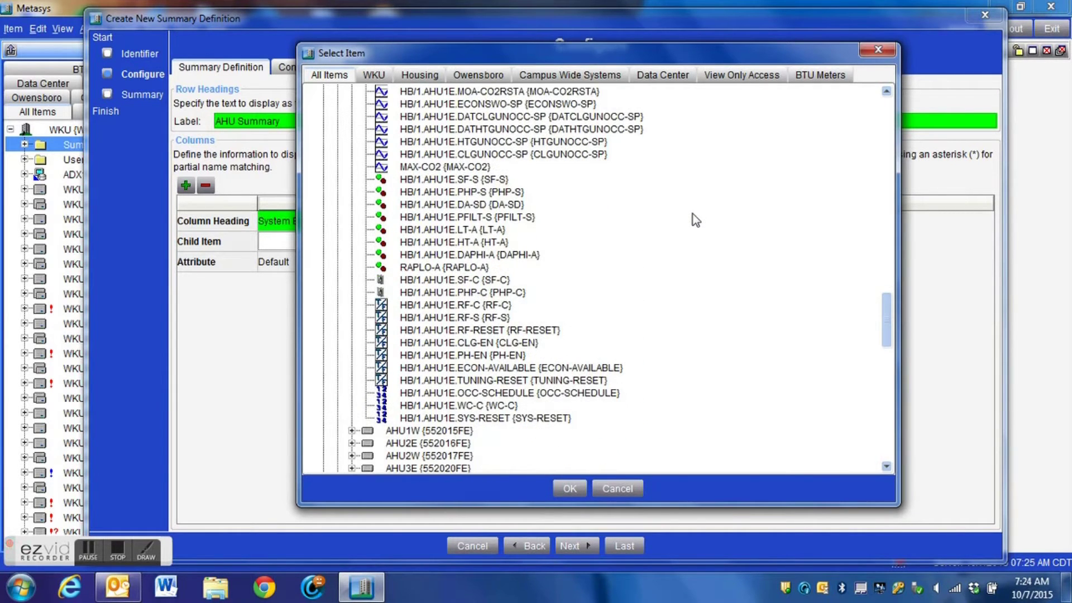
{"action": "left_click", "coordinate": [528, 393]}
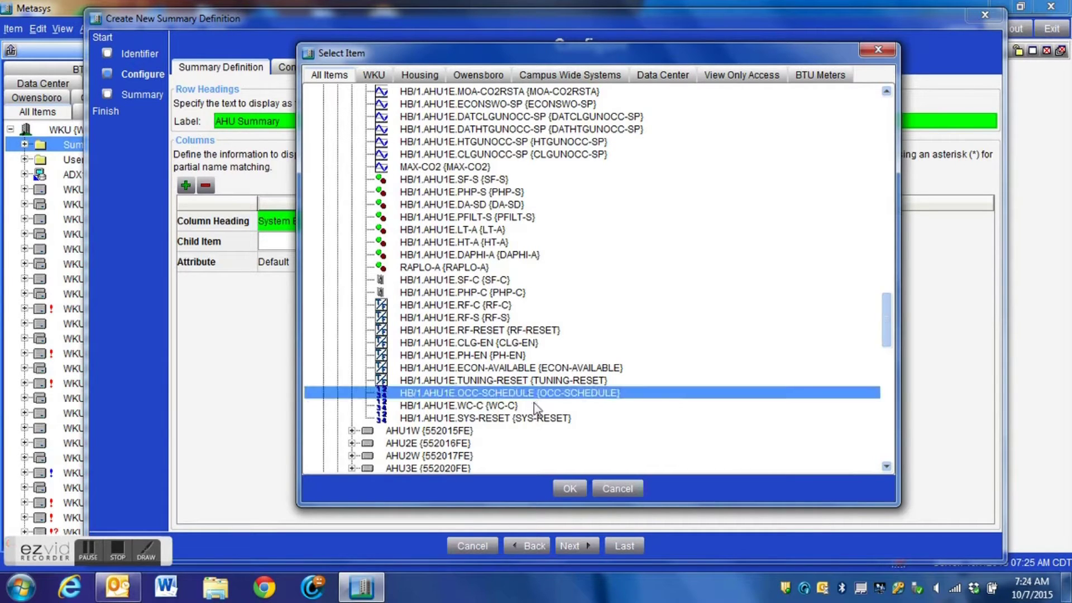
{"action": "left_click", "coordinate": [569, 489]}
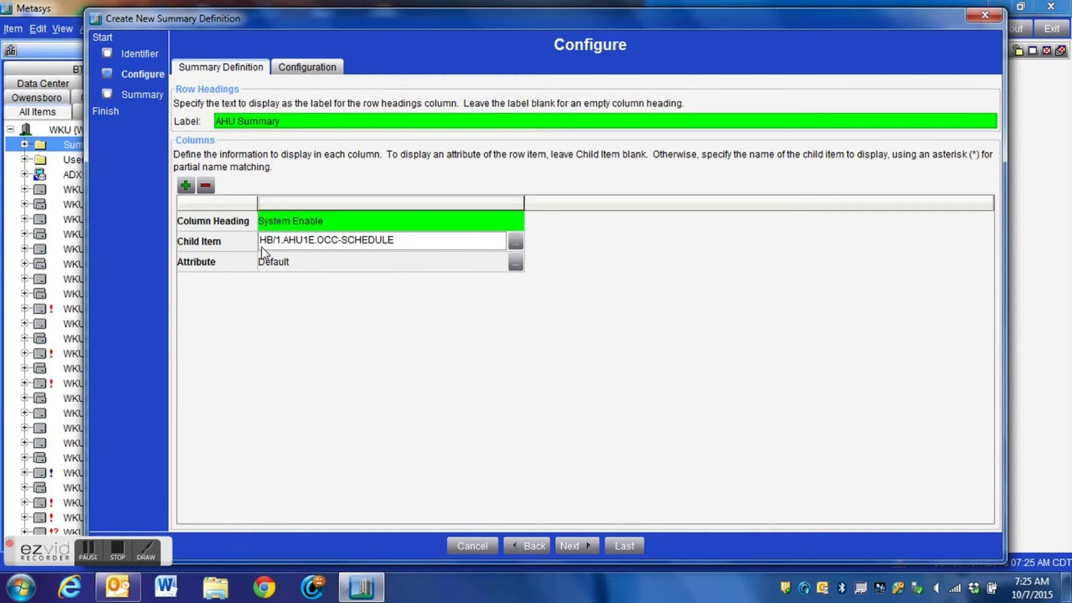
Step: Generalize the child item to match any unit by replacing its HB/1.AHU1E. prefix with an asterisk and ending it with one: *OCC-SCHEDULE*
{"action": "left_click", "coordinate": [318, 241]}
{"action": "left_click_drag", "start_coordinate": [318, 241], "coordinate": [256, 241]}
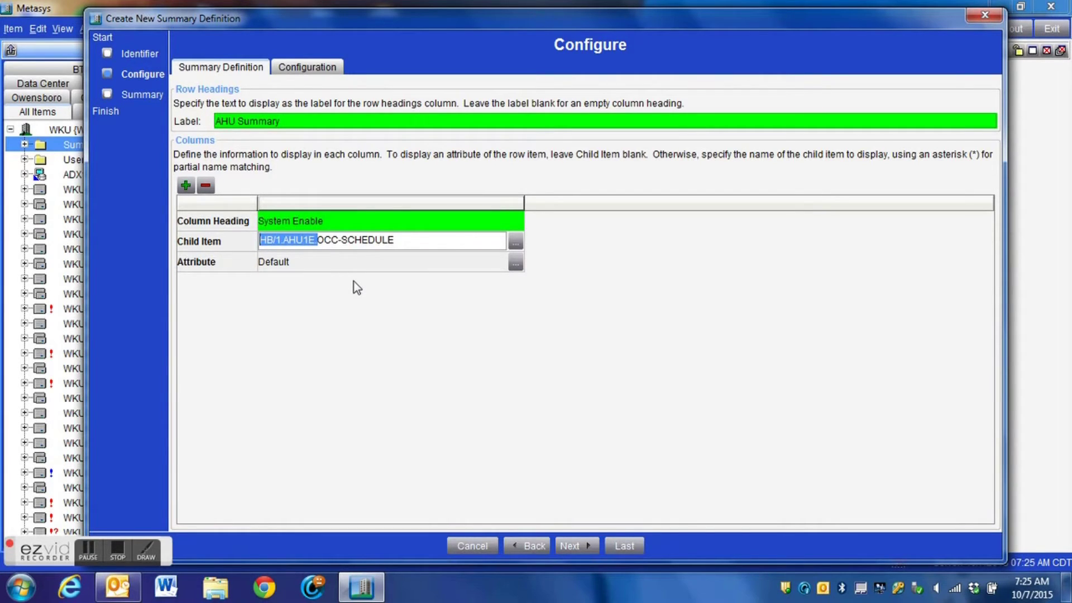
{"action": "key", "text": "Delete"}
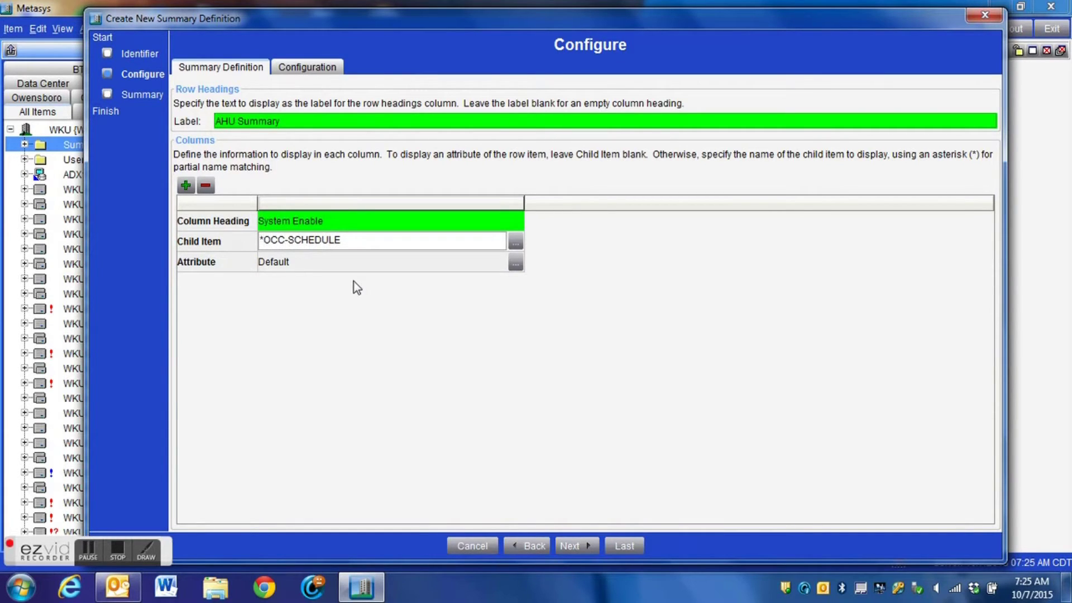
{"action": "key", "text": "Right"}
{"action": "key", "text": "Right"}
{"action": "key", "text": "Right"}
{"action": "key", "text": "Right"}
{"action": "key", "text": "Right"}
{"action": "key", "text": "Right"}
{"action": "key", "text": "Right"}
{"action": "key", "text": "Right"}
{"action": "key", "text": "Right"}
{"action": "key", "text": "Right"}
{"action": "key", "text": "Right"}
{"action": "key", "text": "Right"}
{"action": "type", "text": "*"}
Step: Add ACAD.AHU-1.OCC-SCH from ACAD AHU-1 under N2-2 of WKU-ACAD-NCE21 as a second child item of the System Enable column
{"action": "left_click", "coordinate": [516, 242]}
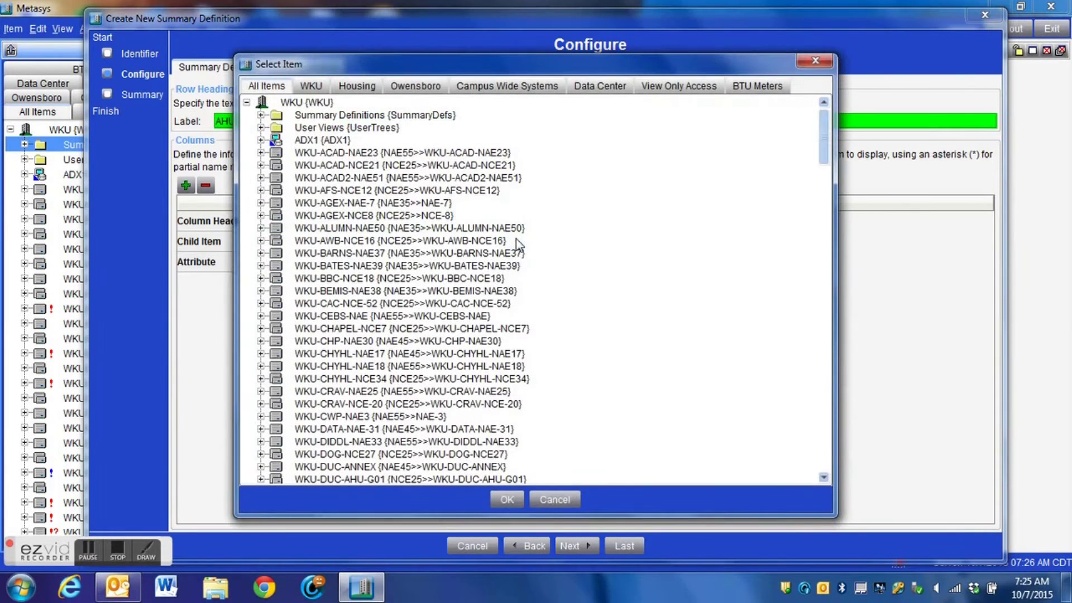
{"action": "left_click", "coordinate": [261, 153]}
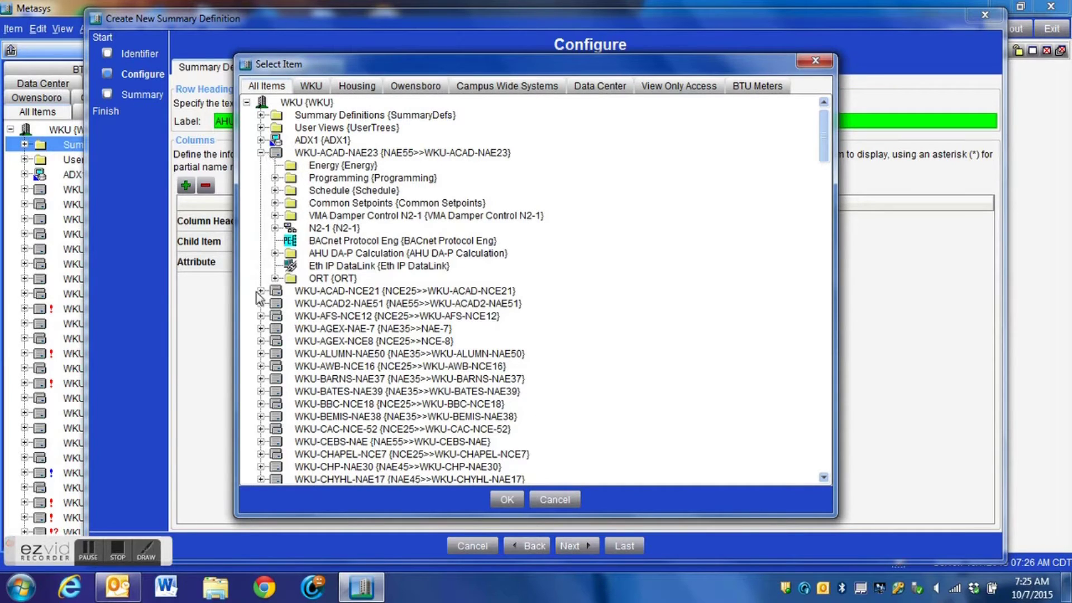
{"action": "left_click", "coordinate": [261, 291]}
{"action": "scroll", "coordinate": [256, 318], "scroll_direction": "down", "scroll_amount": 1}
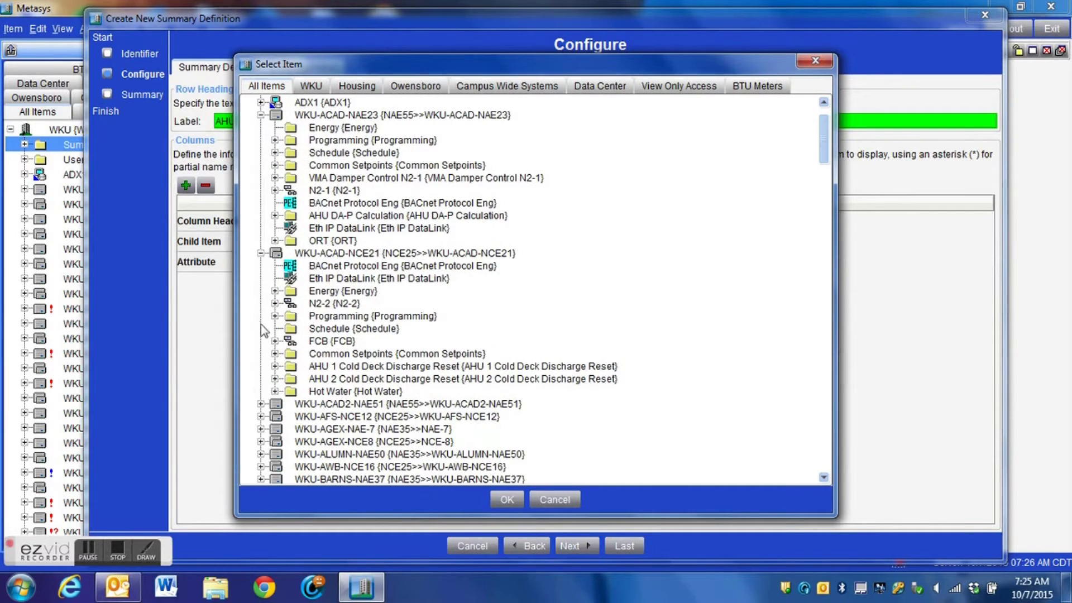
{"action": "left_click", "coordinate": [275, 303]}
{"action": "left_click", "coordinate": [390, 330]}
{"action": "left_click", "coordinate": [289, 329]}
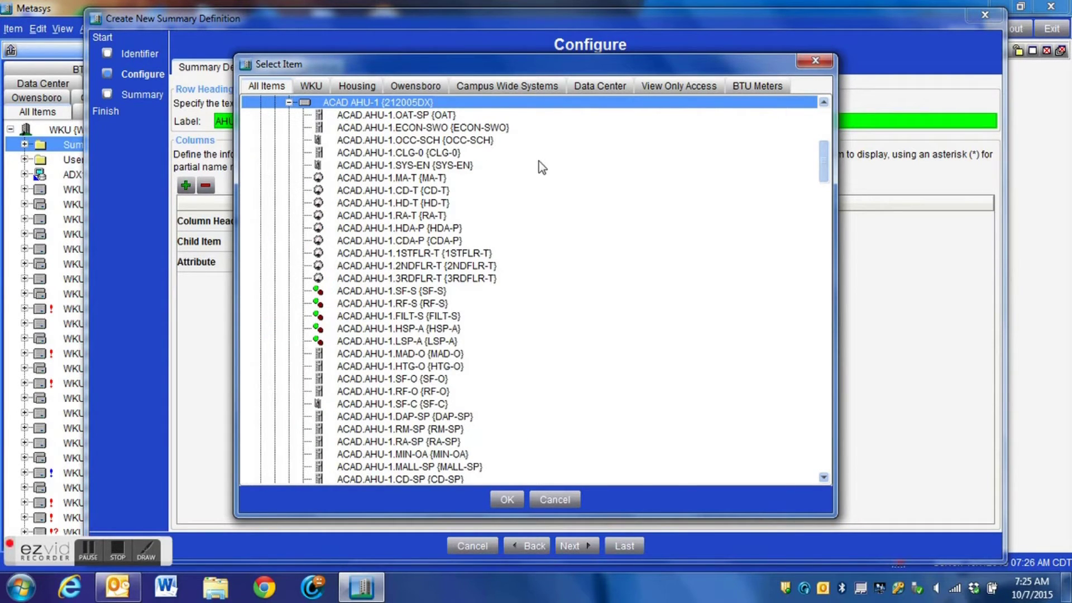
{"action": "left_click", "coordinate": [422, 140]}
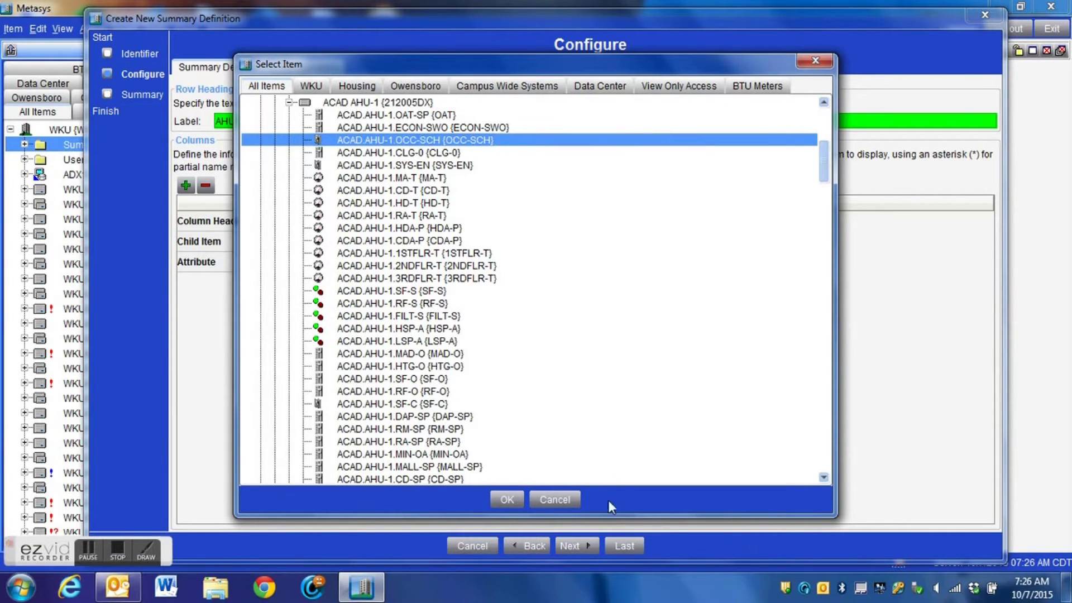
{"action": "left_click", "coordinate": [508, 500]}
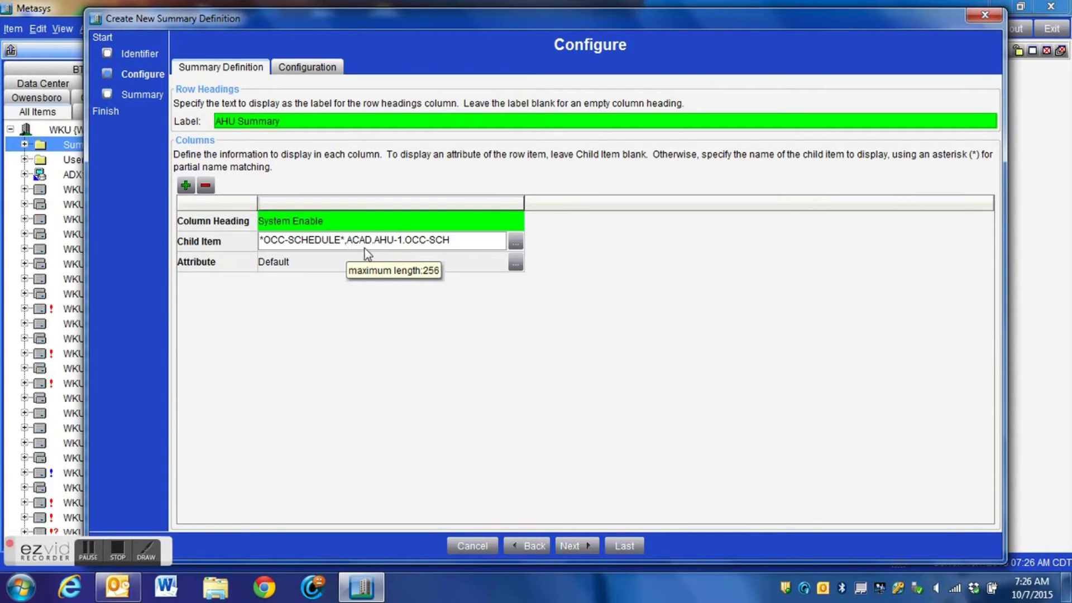
Step: Generalize the second System Enable child item by replacing its ACAD.AHU-1. prefix with an asterisk and ending it with one: *OCC-SCH*
{"action": "left_click", "coordinate": [404, 244]}
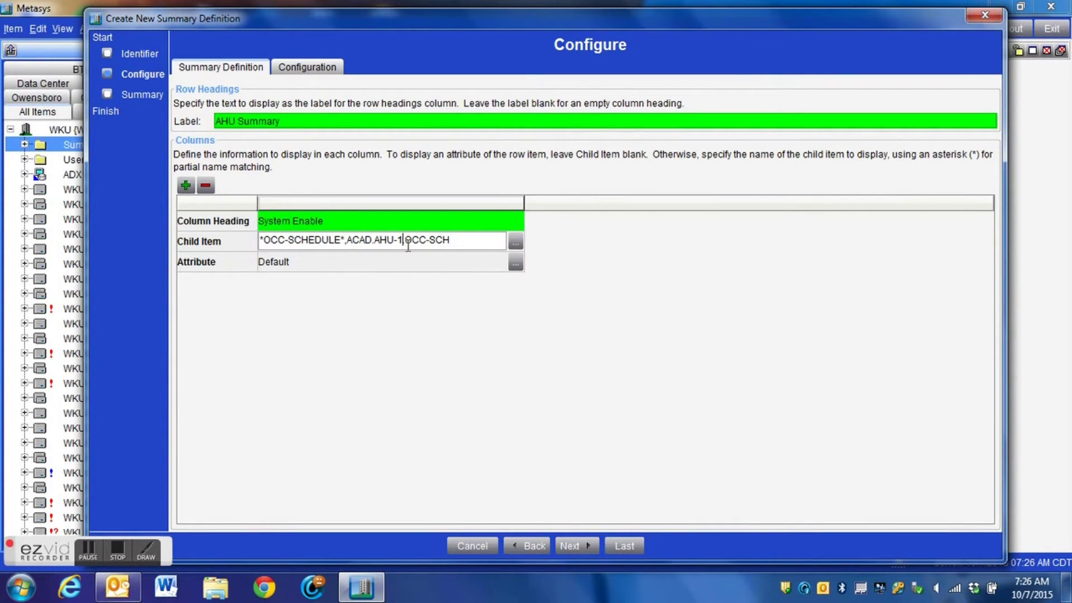
{"action": "key", "text": "BackSpace"}
{"action": "key", "text": "BackSpace"}
{"action": "key", "text": "BackSpace"}
{"action": "key", "text": "BackSpace"}
{"action": "key", "text": "BackSpace"}
{"action": "key", "text": "BackSpace"}
{"action": "key", "text": "BackSpace"}
{"action": "key", "text": "BackSpace"}
{"action": "key", "text": "BackSpace"}
{"action": "key", "text": "BackSpace"}
{"action": "key", "text": "BackSpace"}
{"action": "type", "text": "*"}
{"action": "key", "text": "Right"}
{"action": "key", "text": "Right"}
{"action": "key", "text": "Right"}
{"action": "key", "text": "Right"}
{"action": "key", "text": "Right"}
{"action": "key", "text": "Right"}
{"action": "key", "text": "Right"}
{"action": "type", "text": "*"}
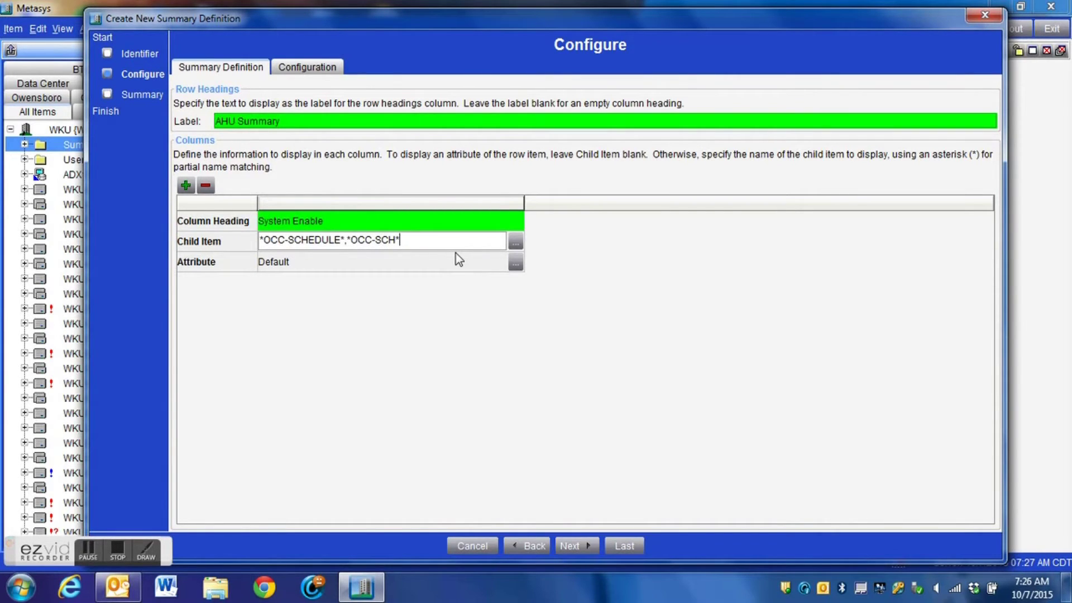
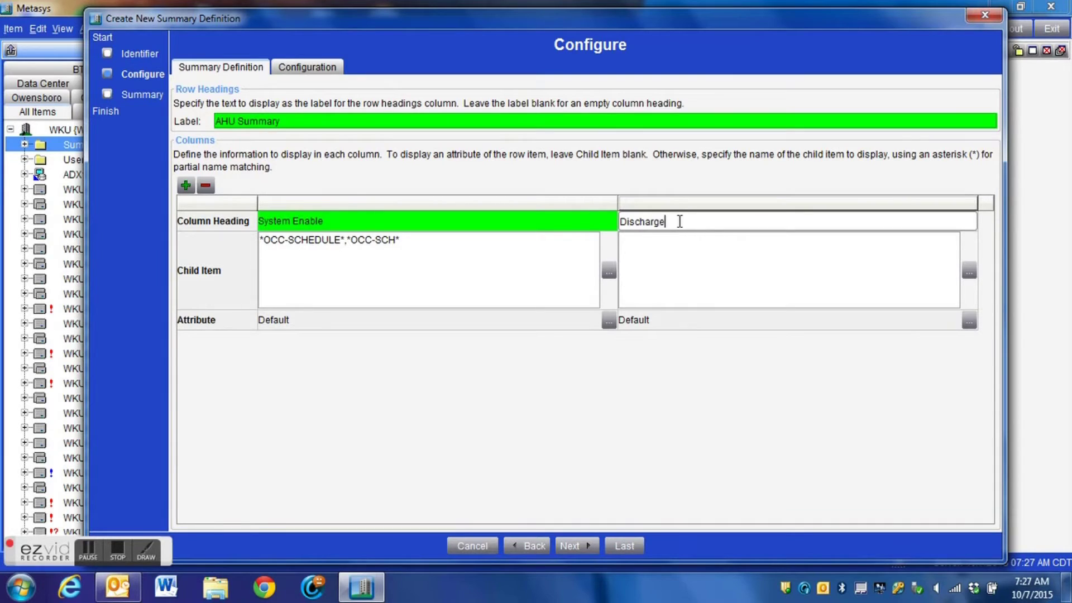
Step: Complete the second column's heading as Discharge Temp and open its child item selection to examine ACAD AHU-1's points
{"action": "type", "text": "Temp"}
{"action": "left_click", "coordinate": [969, 272]}
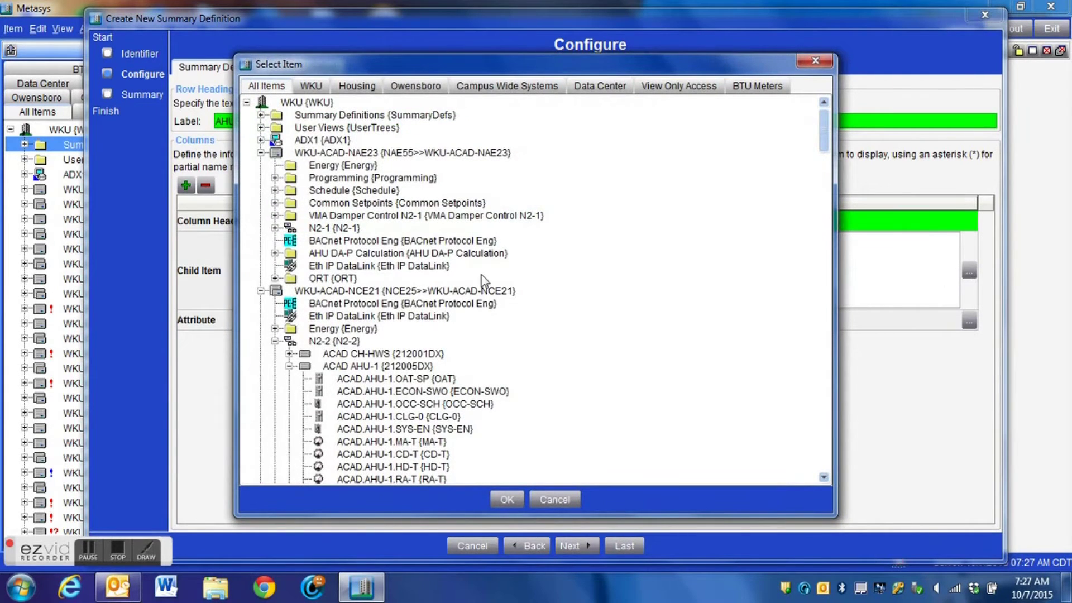
{"action": "scroll", "coordinate": [481, 279], "scroll_direction": "down", "scroll_amount": 3}
{"action": "scroll", "coordinate": [589, 246], "scroll_direction": "down", "scroll_amount": 1}
{"action": "scroll", "coordinate": [593, 241], "scroll_direction": "down", "scroll_amount": 2}
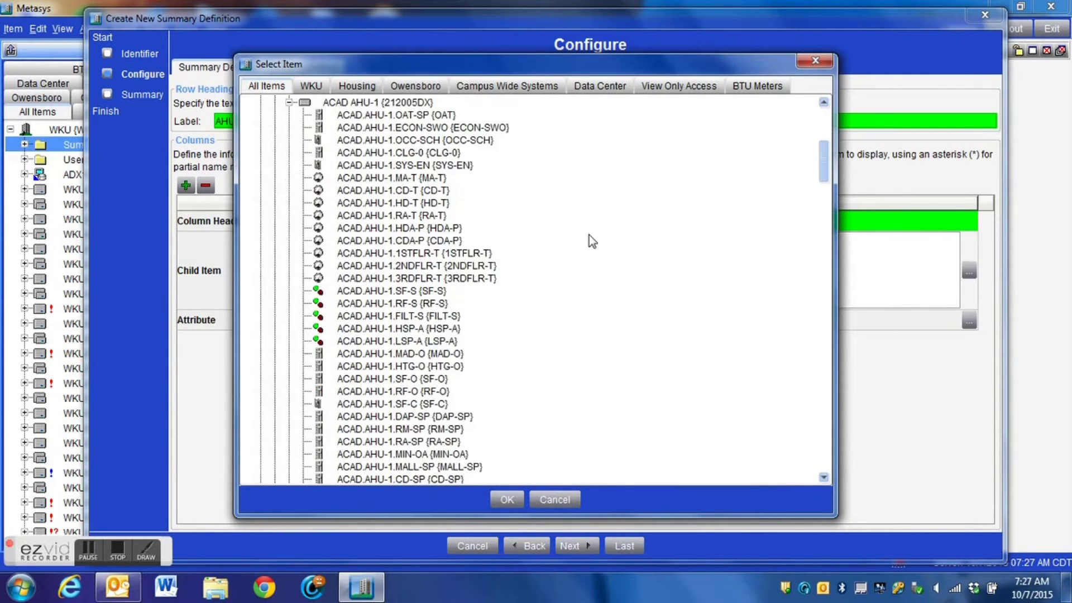
{"action": "scroll", "coordinate": [591, 235], "scroll_direction": "down", "scroll_amount": 3}
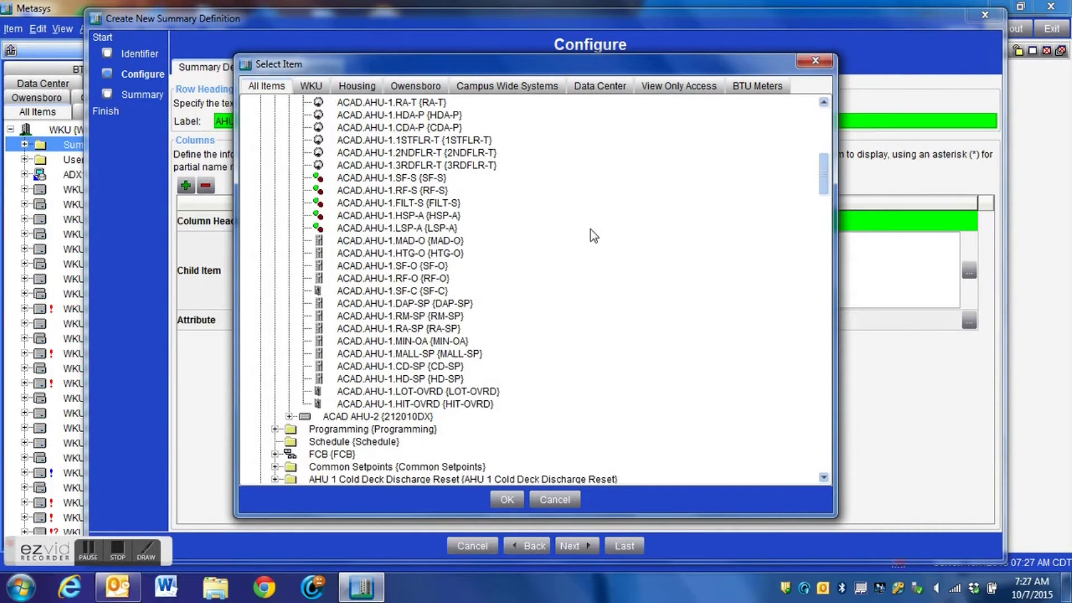
{"action": "scroll", "coordinate": [591, 229], "scroll_direction": "up", "scroll_amount": 2}
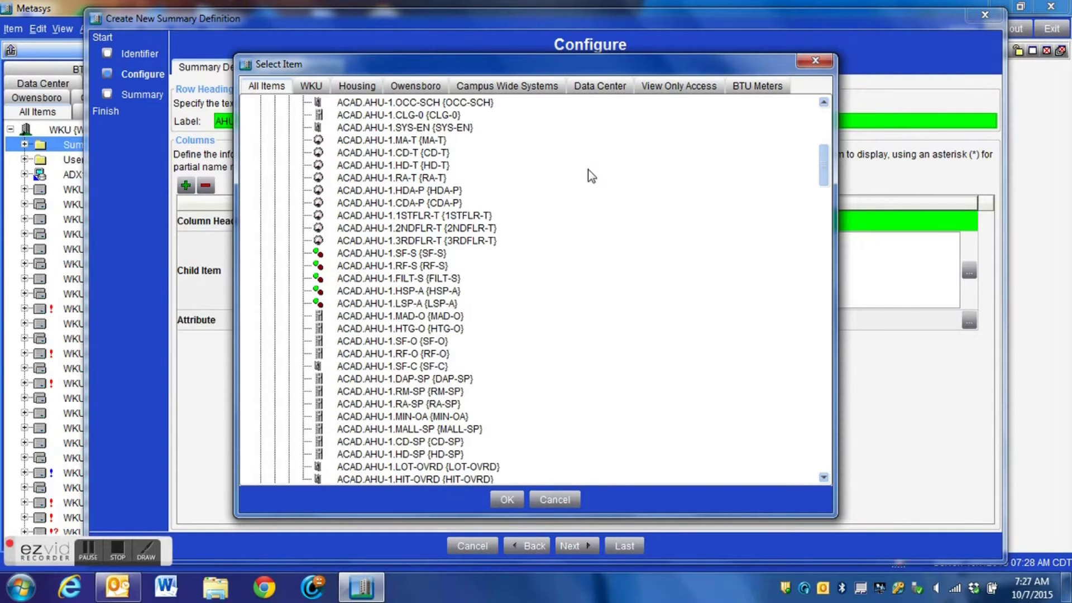
{"action": "scroll", "coordinate": [592, 176], "scroll_direction": "up", "scroll_amount": 1}
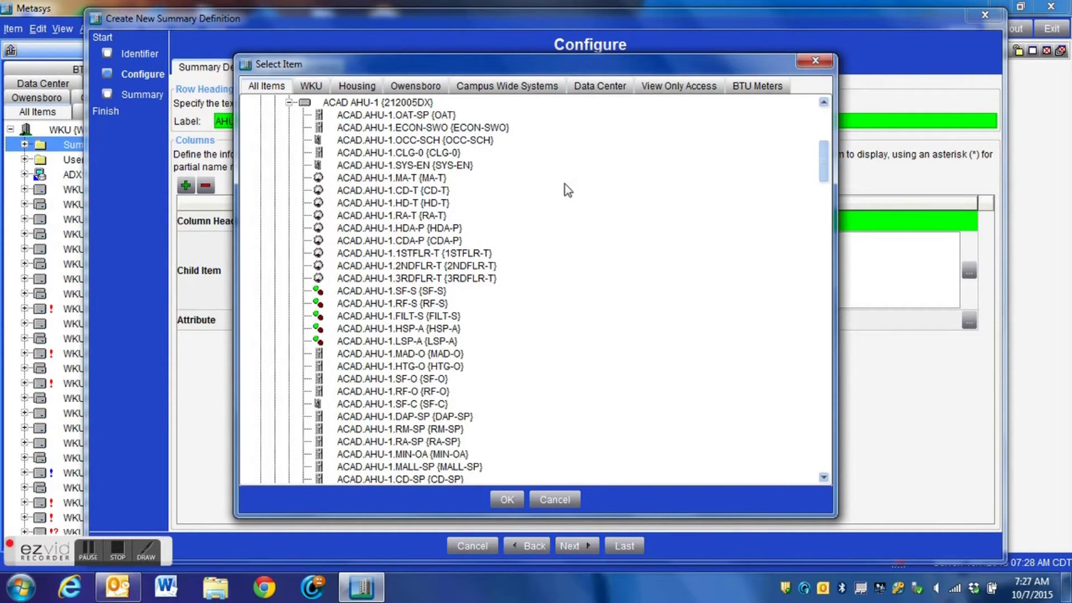
Step: Look through the devices under N2-1 of WKU-CHYHL-NAE17 for an air handler
{"action": "scroll", "coordinate": [552, 196], "scroll_direction": "down", "scroll_amount": 20}
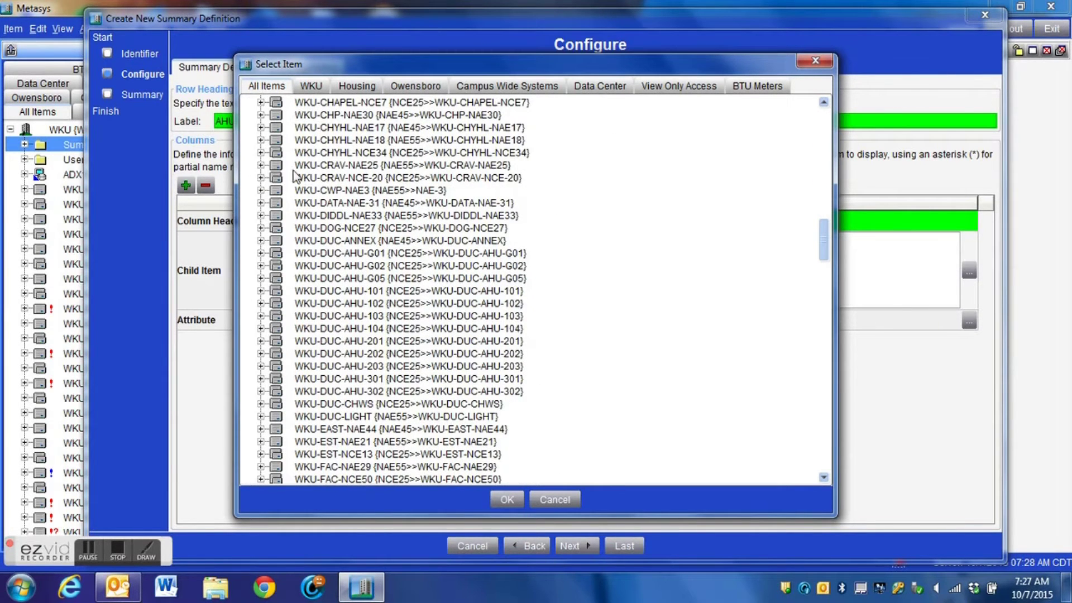
{"action": "left_click", "coordinate": [260, 127]}
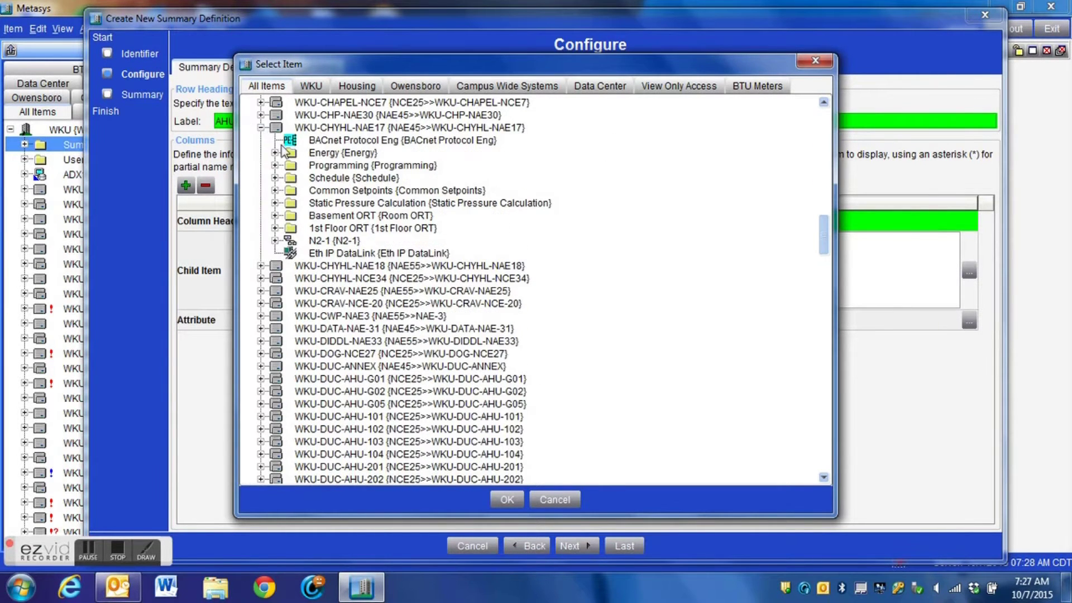
{"action": "left_click", "coordinate": [275, 240]}
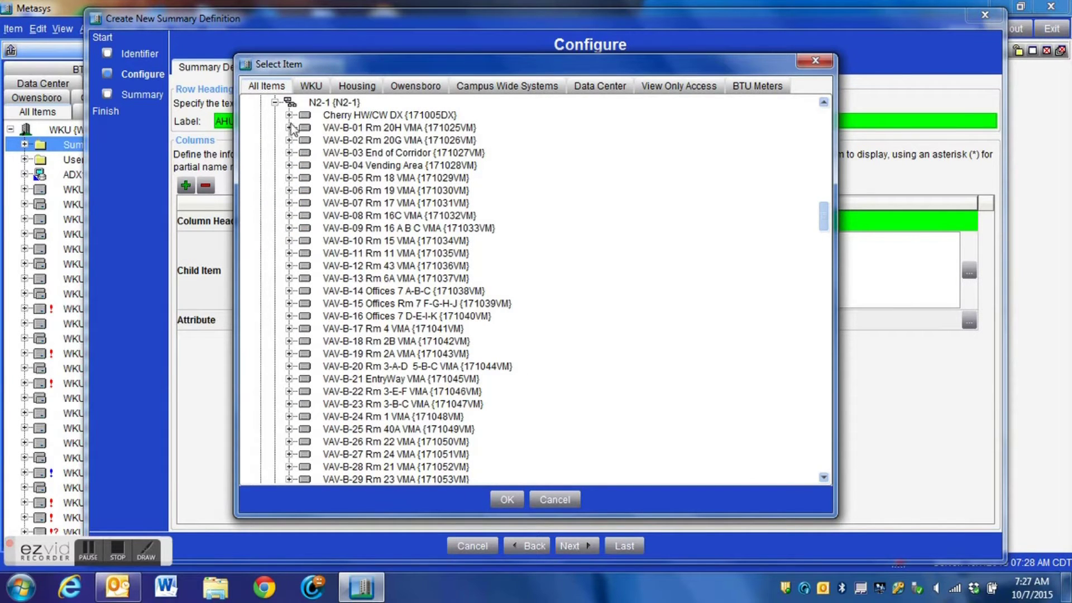
{"action": "scroll", "coordinate": [284, 156], "scroll_direction": "down", "scroll_amount": 15}
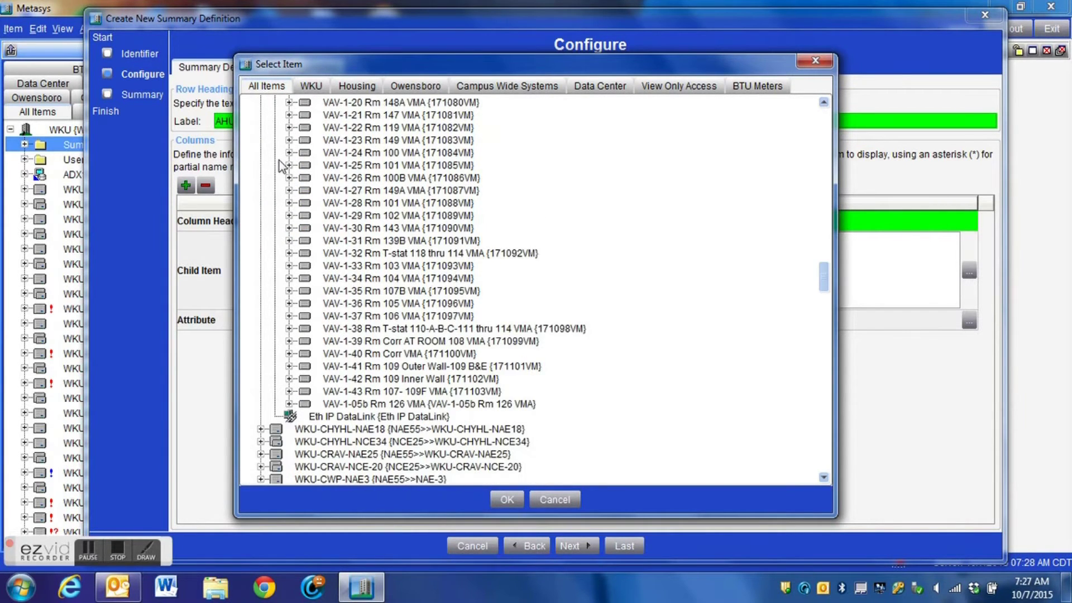
{"action": "scroll", "coordinate": [282, 166], "scroll_direction": "down", "scroll_amount": 8}
Step: Pick AHU-1.DA-T from Cherry Ahu 1 under N2-1 of WKU-CHYHL-NAE18 as the Discharge Temp column's child item
{"action": "left_click", "coordinate": [260, 128]}
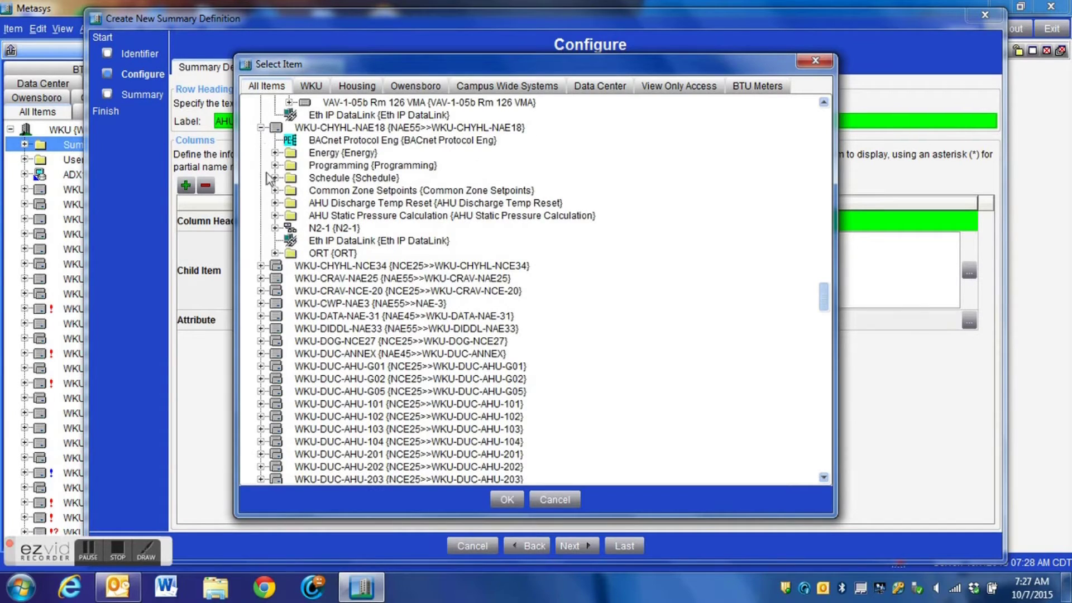
{"action": "left_click", "coordinate": [275, 228]}
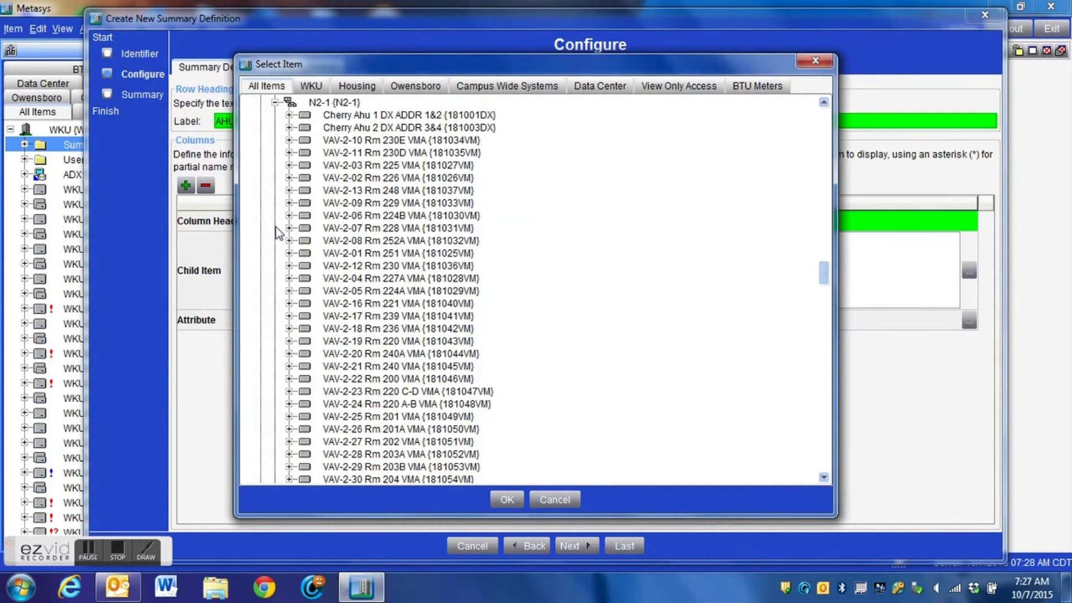
{"action": "left_click", "coordinate": [289, 115]}
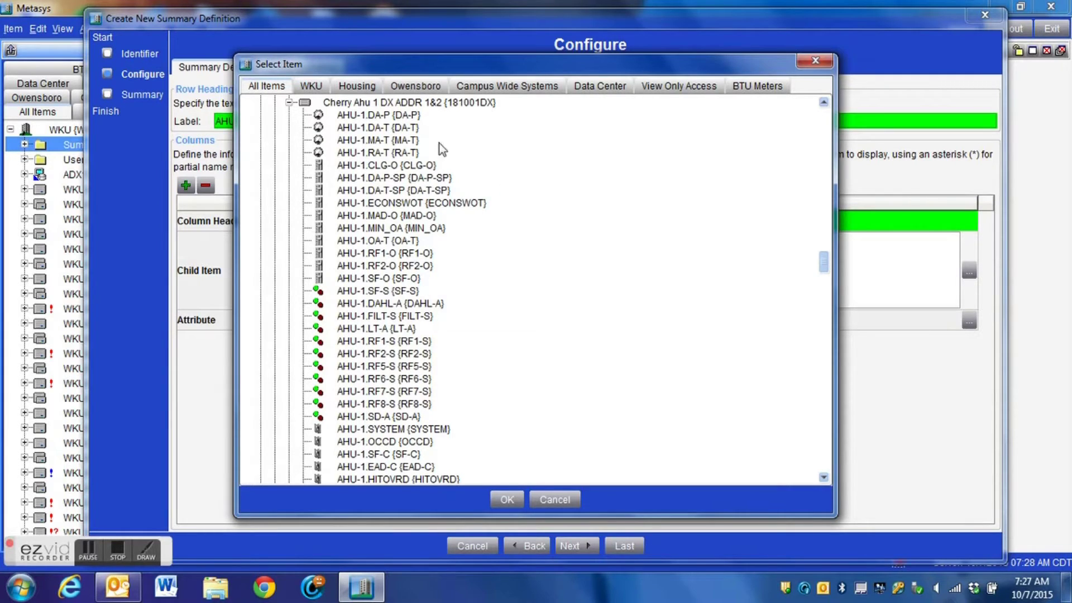
{"action": "left_click", "coordinate": [395, 128]}
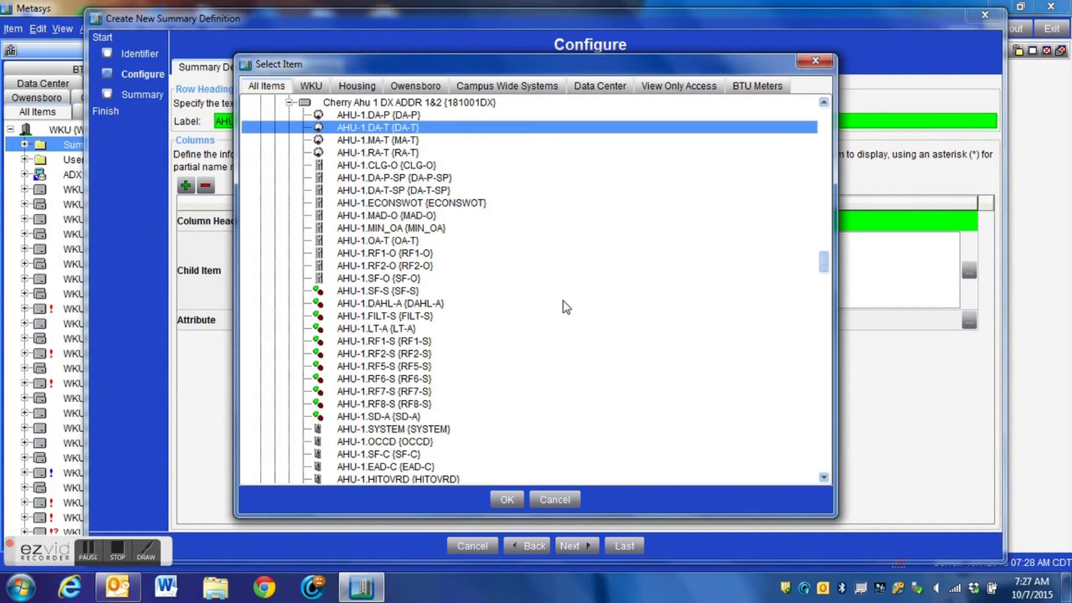
{"action": "left_click", "coordinate": [508, 501]}
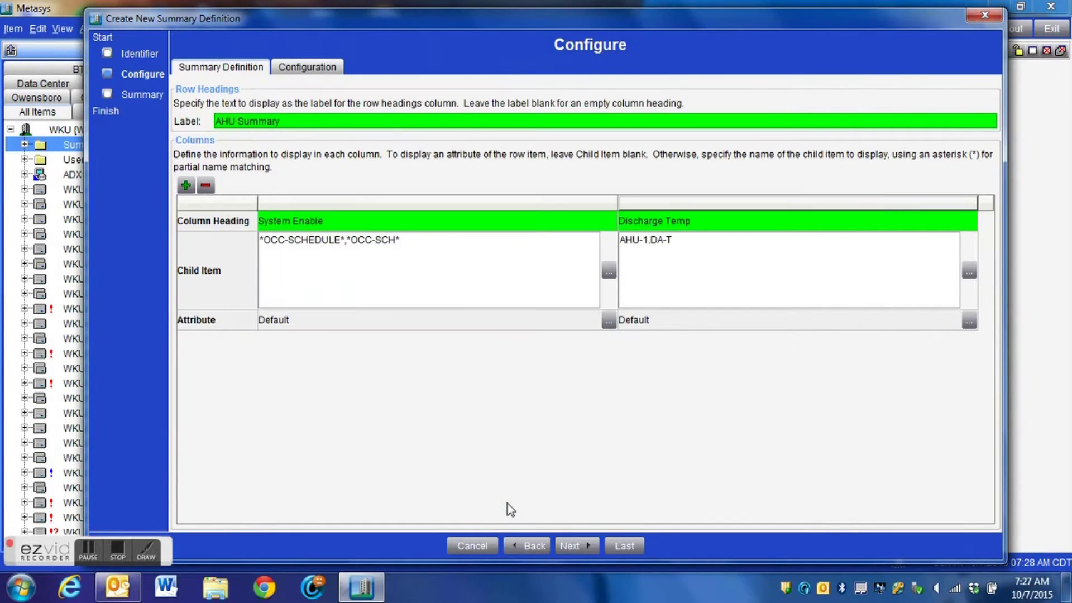
Step: Generalize the Discharge Temp child item by replacing its AHU-1. prefix with an asterisk and ending it with one: *DA-T*
{"action": "left_click", "coordinate": [651, 242]}
{"action": "key", "text": "BackSpace"}
{"action": "key", "text": "BackSpace"}
{"action": "key", "text": "BackSpace"}
{"action": "key", "text": "BackSpace"}
{"action": "key", "text": "BackSpace"}
{"action": "key", "text": "BackSpace"}
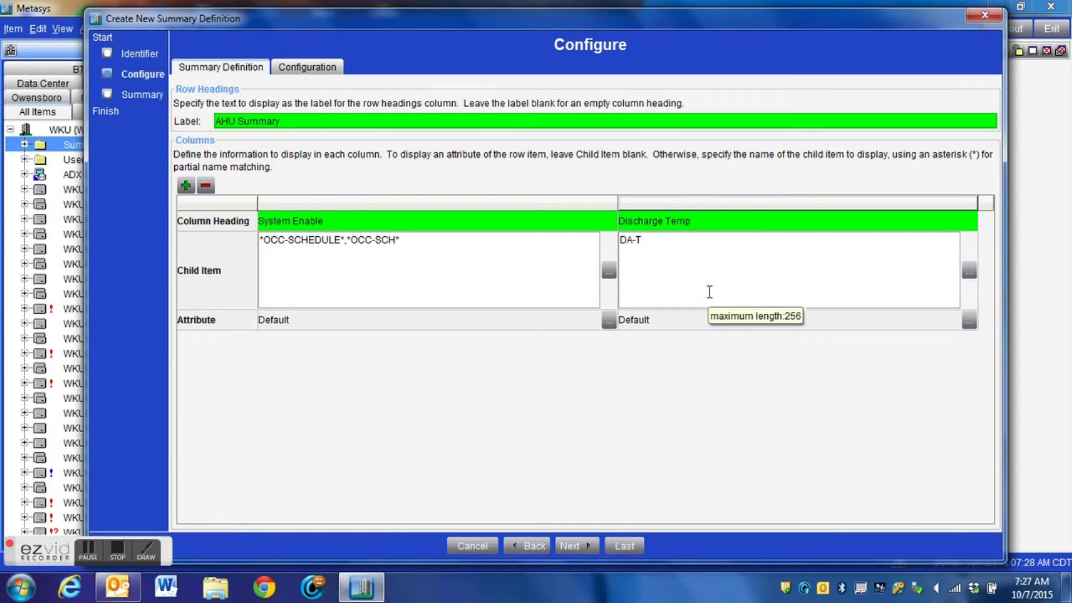
{"action": "type", "text": "*"}
{"action": "key", "text": "Right"}
{"action": "key", "text": "Right"}
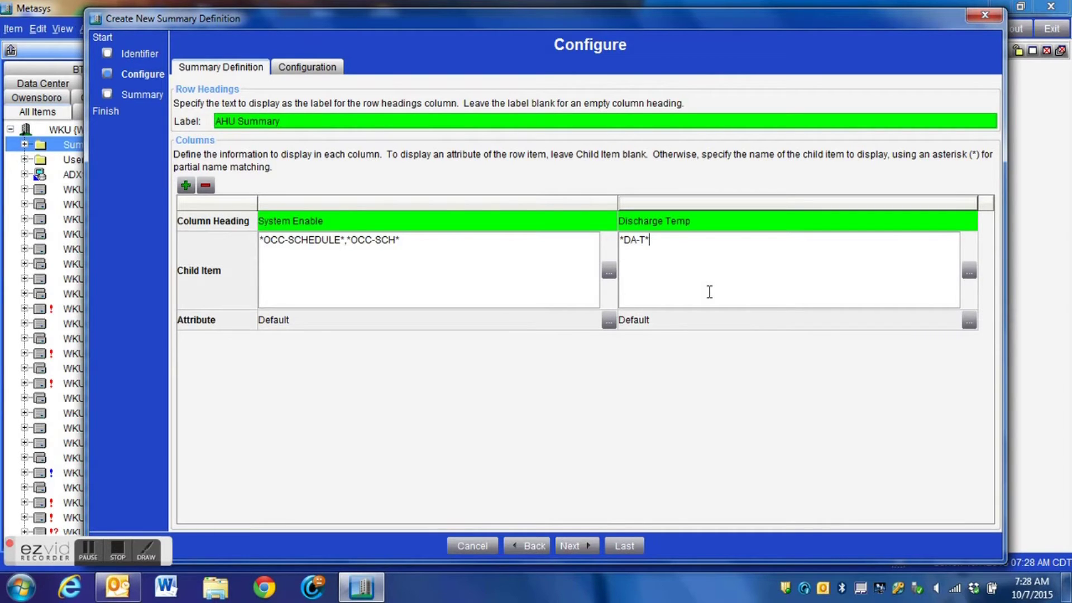
Step: Add HB/1.AHU1E.DA-T from AHU1E under FC-2 of WKU-HONORSNAE55 as a second Discharge Temp child item
{"action": "left_click", "coordinate": [969, 273]}
{"action": "scroll", "coordinate": [544, 326], "scroll_direction": "down", "scroll_amount": 15}
{"action": "scroll", "coordinate": [545, 318], "scroll_direction": "down", "scroll_amount": 20}
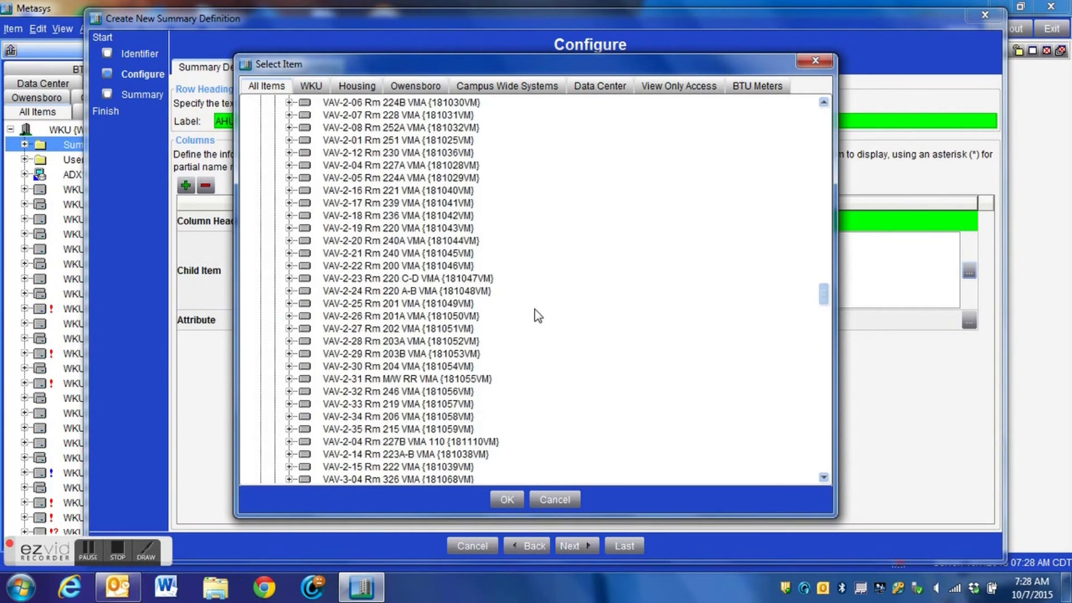
{"action": "scroll", "coordinate": [536, 307], "scroll_direction": "down", "scroll_amount": 20}
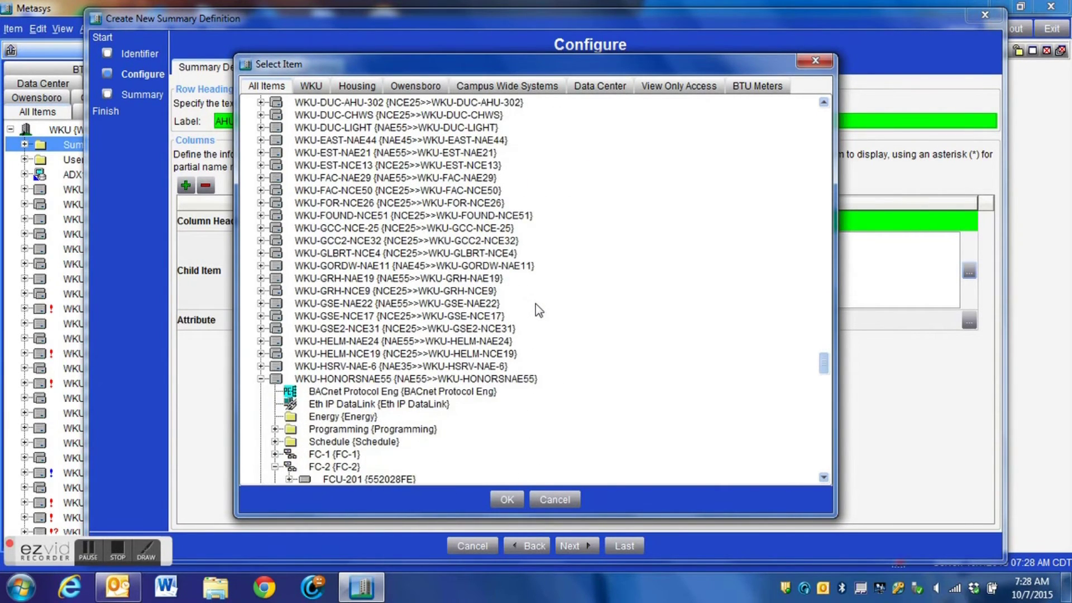
{"action": "scroll", "coordinate": [276, 382], "scroll_direction": "down", "scroll_amount": 5}
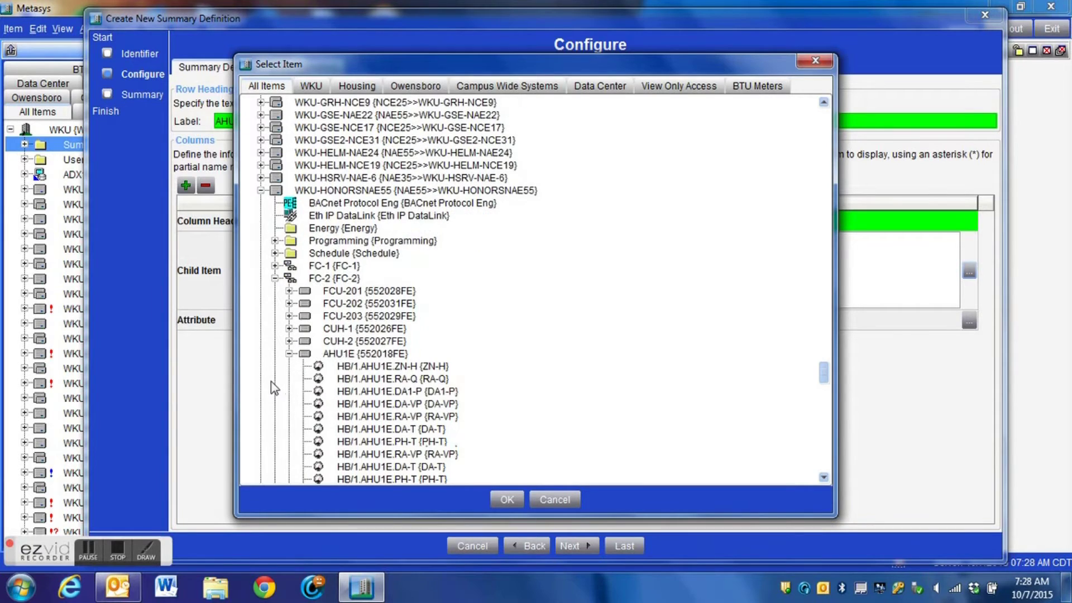
{"action": "scroll", "coordinate": [464, 388], "scroll_direction": "down", "scroll_amount": 2}
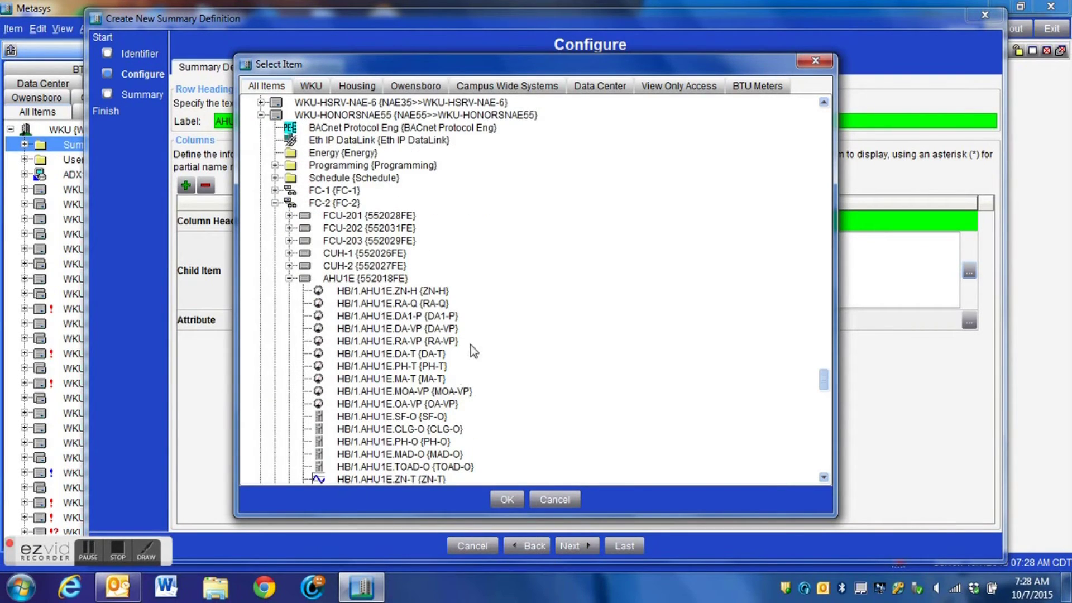
{"action": "left_click", "coordinate": [437, 355]}
{"action": "left_click", "coordinate": [507, 499]}
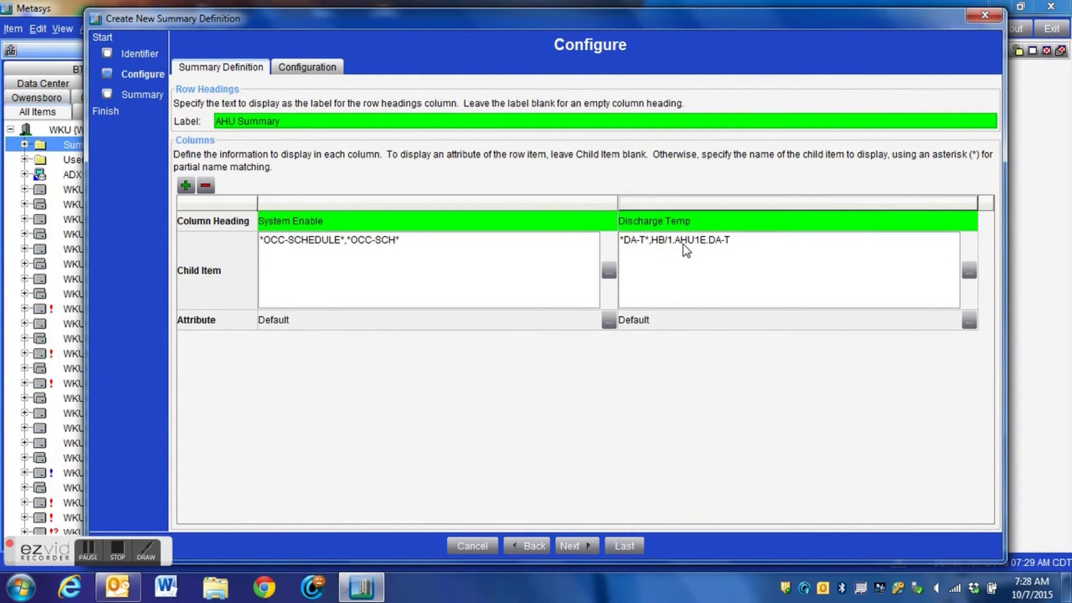
Step: Remove the redundant HB/1.AHU1E.DA-T entry from the Discharge Temp child items, keeping only *DA-T*
{"action": "left_click", "coordinate": [711, 243]}
{"action": "key", "text": "BackSpace"}
{"action": "key", "text": "BackSpace"}
{"action": "key", "text": "BackSpace"}
{"action": "key", "text": "BackSpace"}
{"action": "key", "text": "BackSpace"}
{"action": "key", "text": "BackSpace"}
{"action": "key", "text": "BackSpace"}
{"action": "key", "text": "BackSpace"}
{"action": "key", "text": "BackSpace"}
{"action": "key", "text": "BackSpace"}
{"action": "key", "text": "BackSpace"}
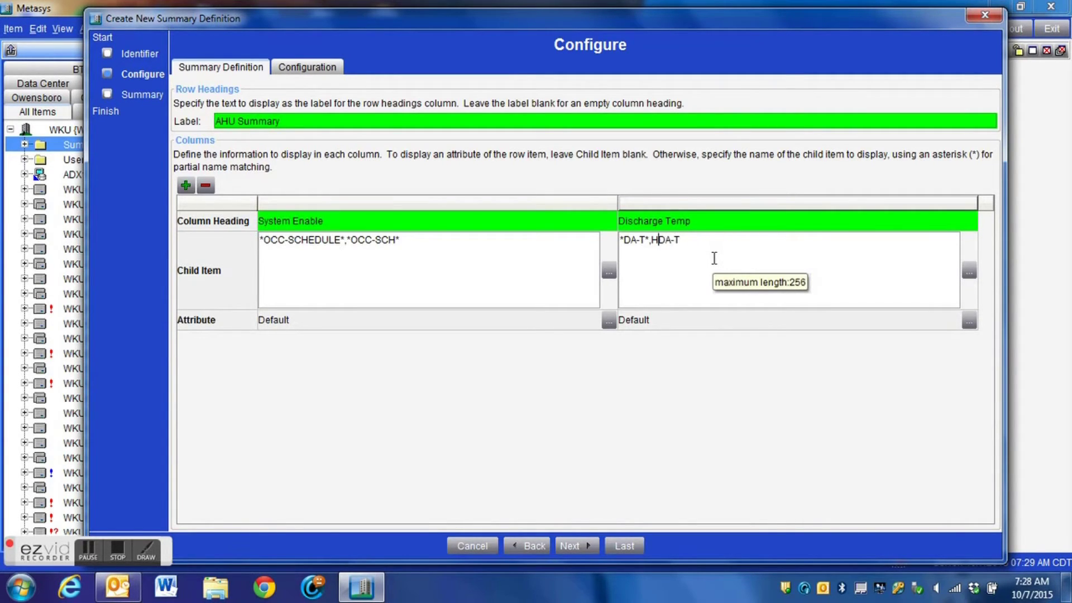
{"action": "key", "text": "BackSpace"}
{"action": "type", "text": ","}
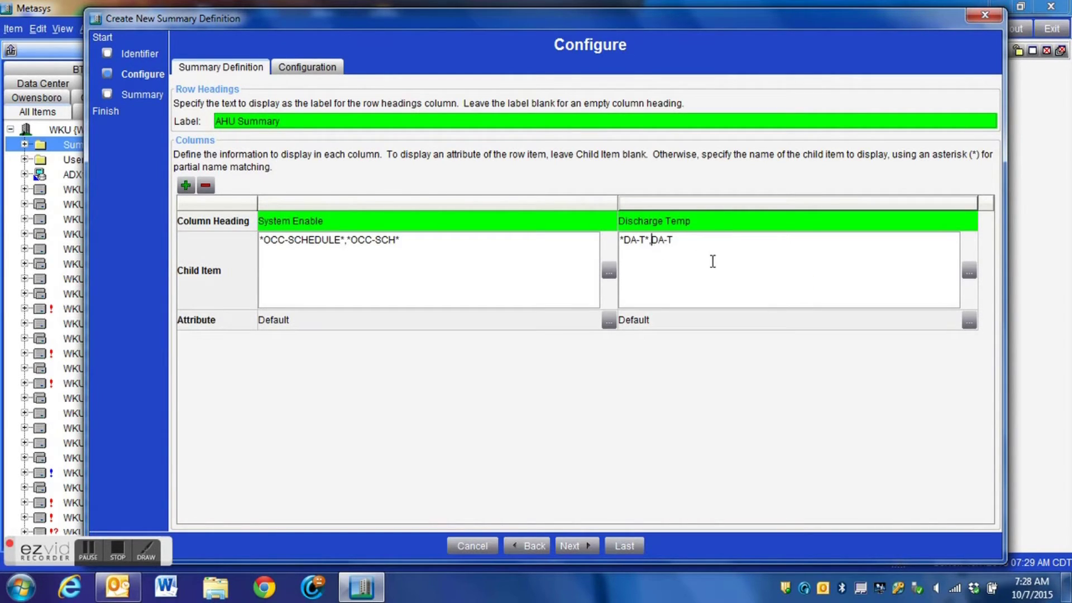
{"action": "key", "text": "Delete"}
{"action": "key", "text": "Delete"}
{"action": "key", "text": "Delete"}
{"action": "key", "text": "Delete"}
Step: Add a third column with the heading Supply Fan Status
{"action": "left_click", "coordinate": [184, 187]}
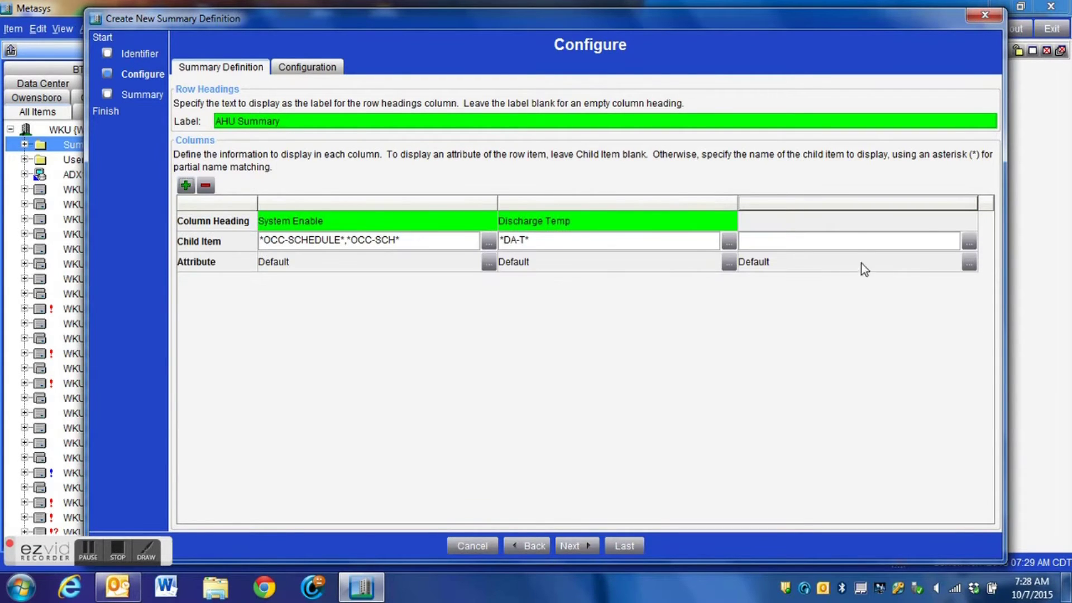
{"action": "left_click", "coordinate": [837, 223]}
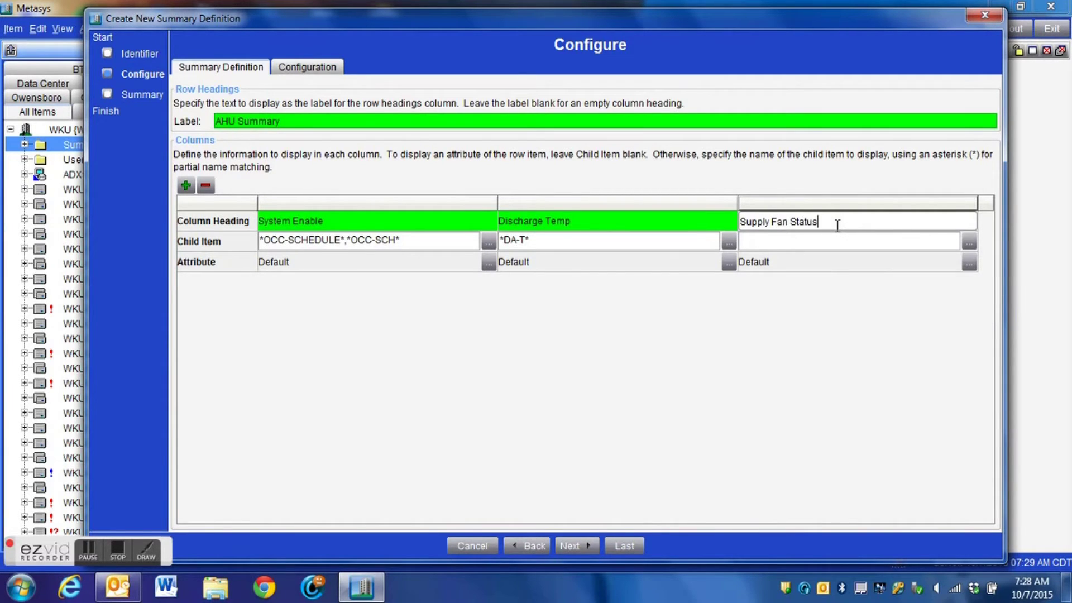
{"action": "type", "text": "Supply Fan Status"}
Step: Pick ACAD.AHU-1.SF-S from ACAD AHU-1 under WKU-ACAD-NCE21 as the Supply Fan Status column's child item
{"action": "left_click", "coordinate": [969, 242]}
{"action": "scroll", "coordinate": [450, 295], "scroll_direction": "down", "scroll_amount": 4}
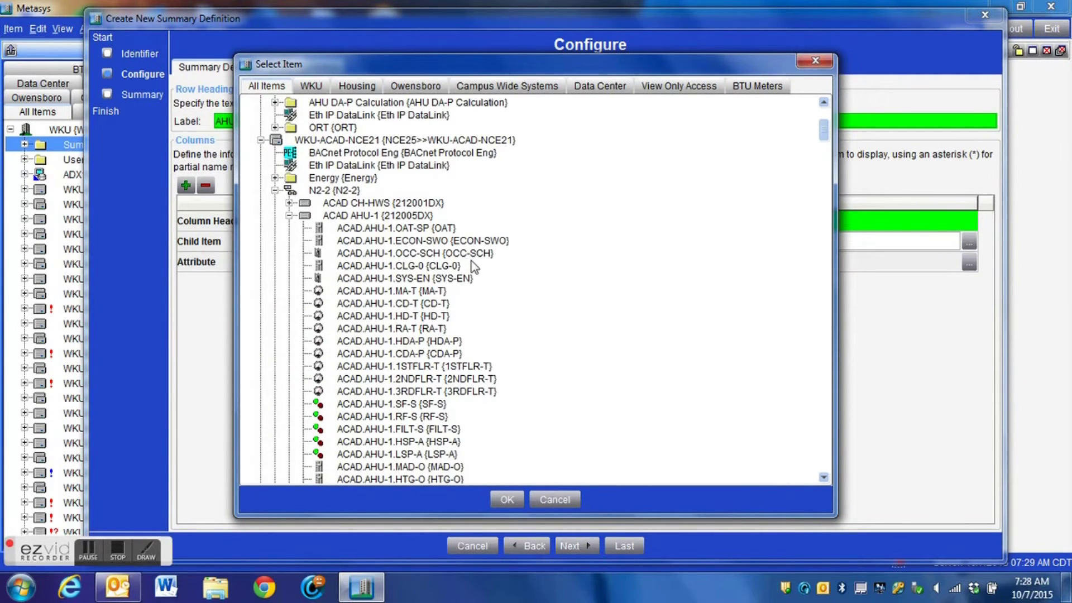
{"action": "scroll", "coordinate": [552, 273], "scroll_direction": "down", "scroll_amount": 3}
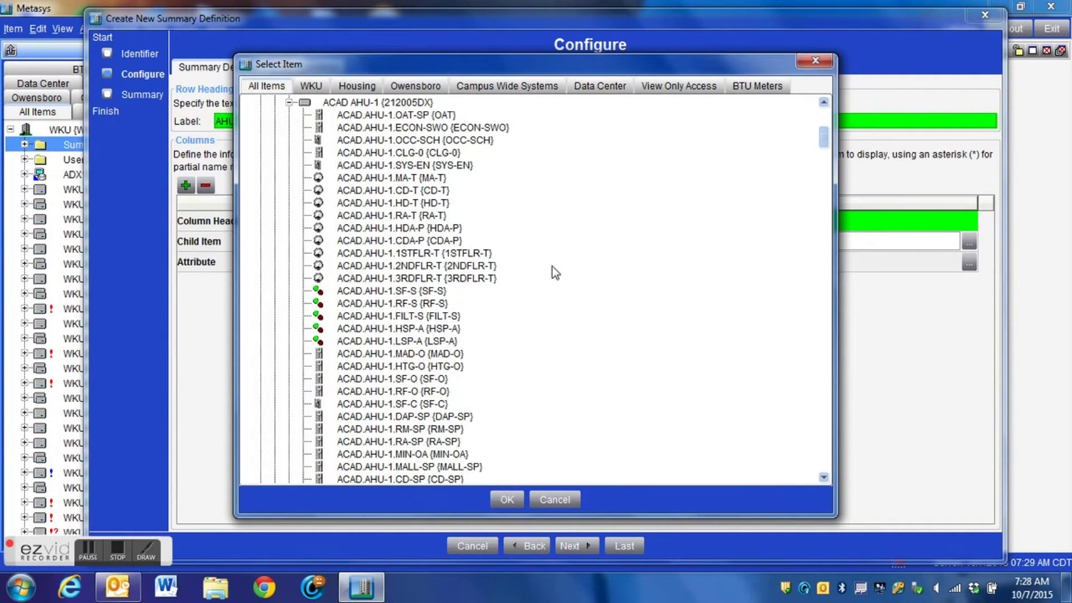
{"action": "left_click", "coordinate": [434, 293]}
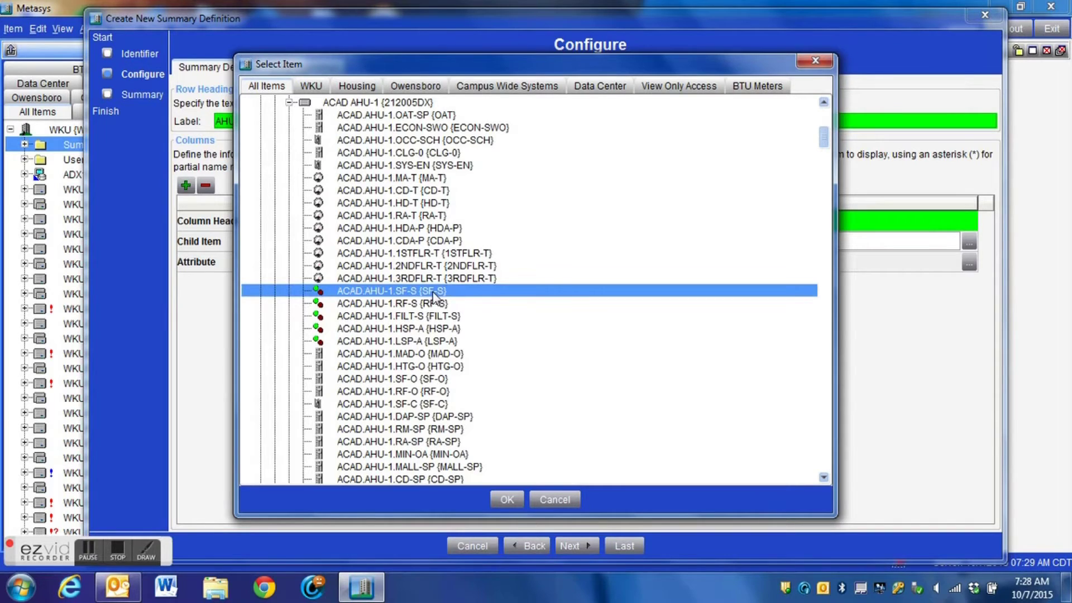
{"action": "left_click", "coordinate": [506, 500]}
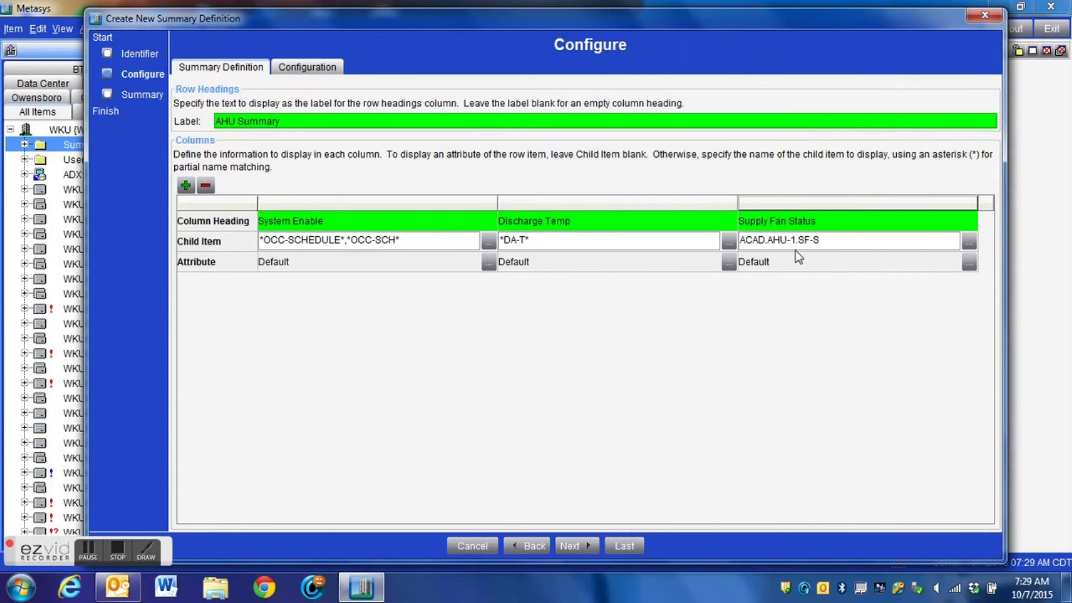
Step: Generalize the Supply Fan Status child item by replacing its ACAD.AHU-1. prefix with an asterisk: *SF-S
{"action": "left_click_drag", "start_coordinate": [798, 245], "coordinate": [670, 262]}
{"action": "key", "text": "BackSpace"}
{"action": "type", "text": "*"}
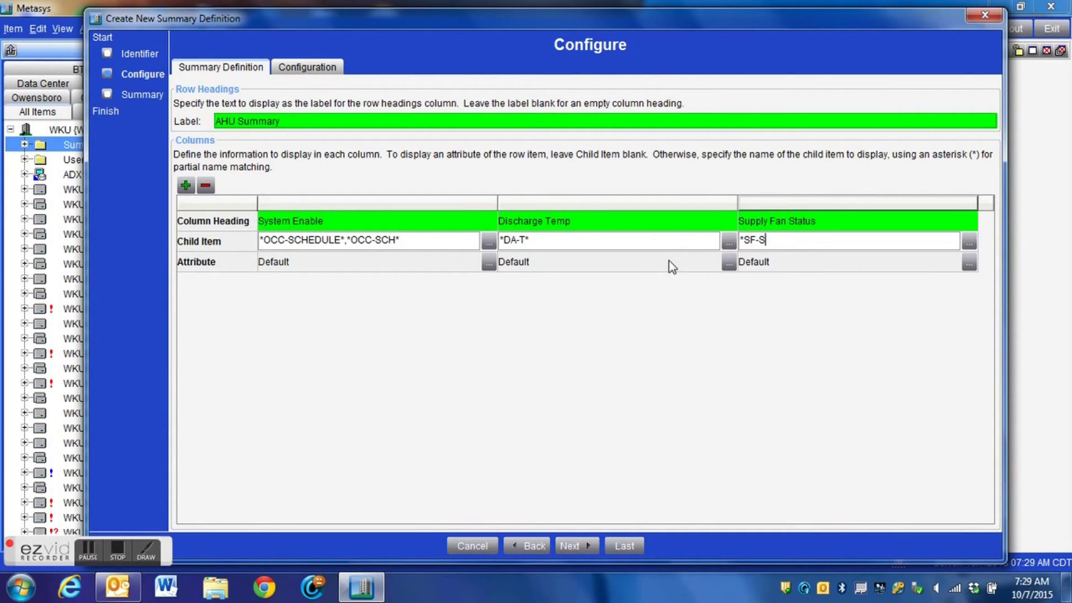
Step: Browse the Supply Fan Status child item choices down to the Cherry Ahu 1 points, and leave without picking one
{"action": "left_click", "coordinate": [970, 241]}
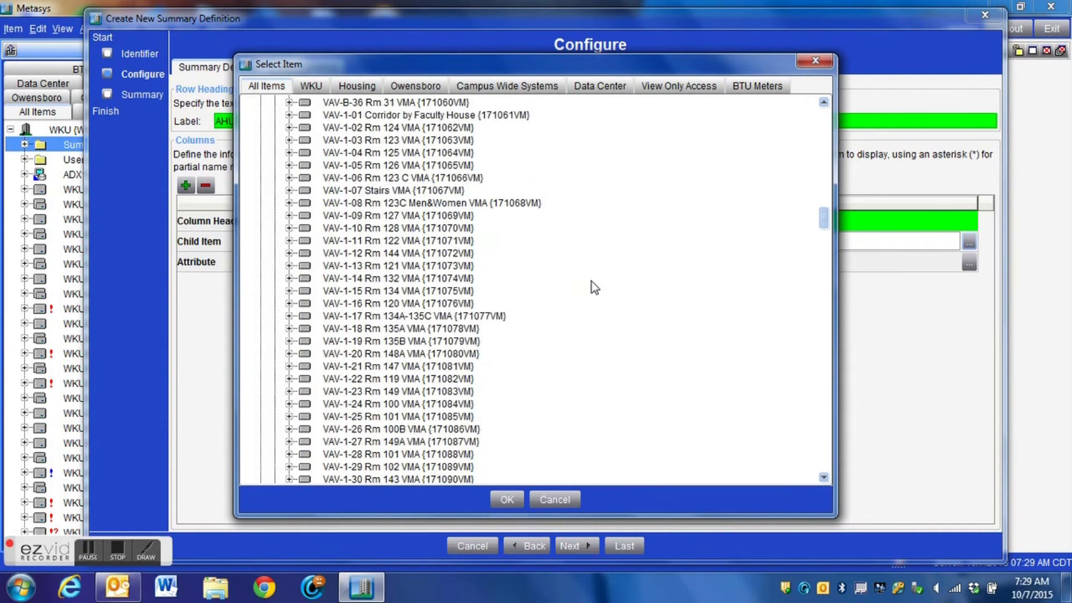
{"action": "scroll", "coordinate": [589, 291], "scroll_direction": "down", "scroll_amount": 2}
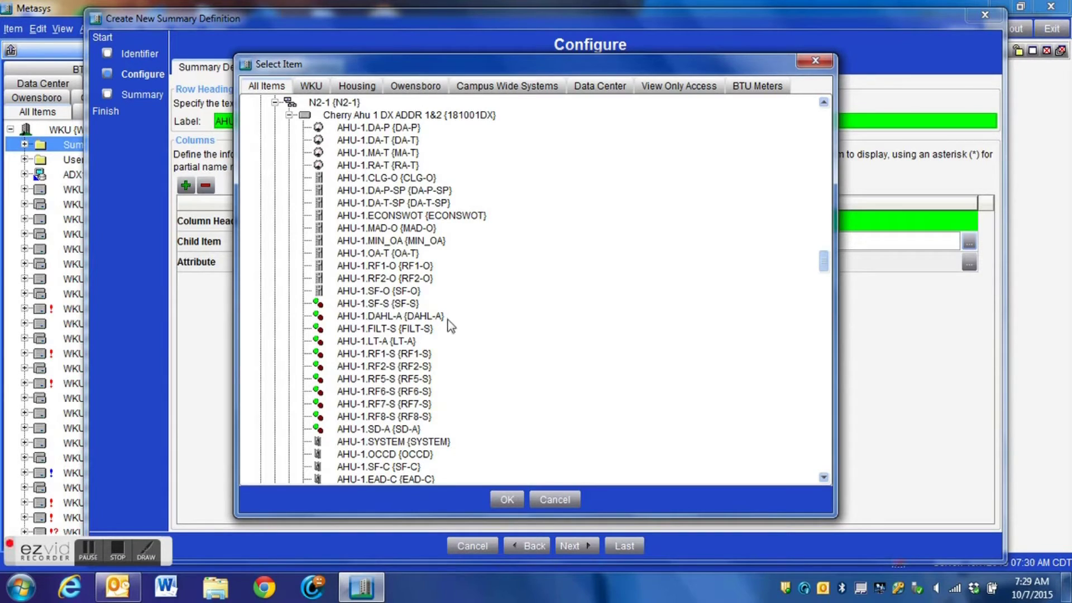
{"action": "left_click", "coordinate": [555, 499]}
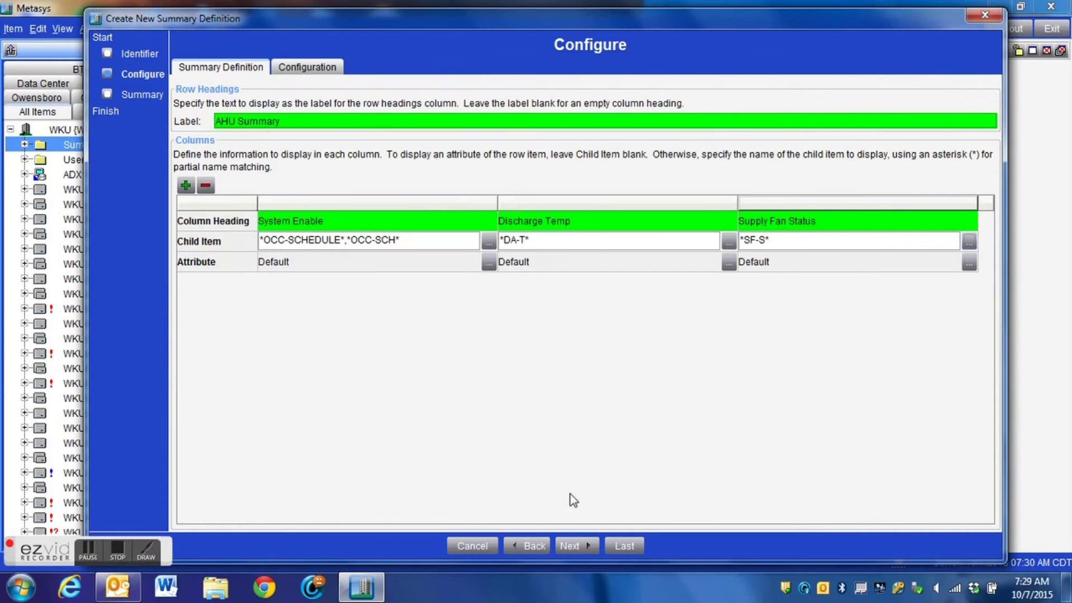
Step: Add four empty columns to the summary definition, widen its window, and cancel the new definition
{"action": "left_click", "coordinate": [188, 187]}
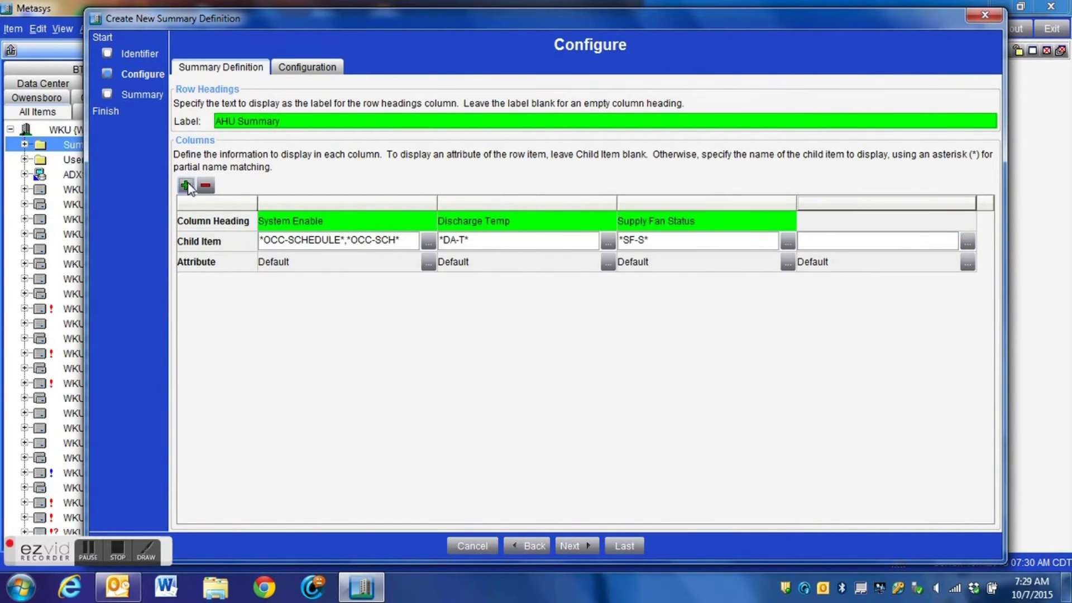
{"action": "left_click", "coordinate": [188, 186]}
{"action": "left_click", "coordinate": [188, 187]}
{"action": "left_click", "coordinate": [188, 186]}
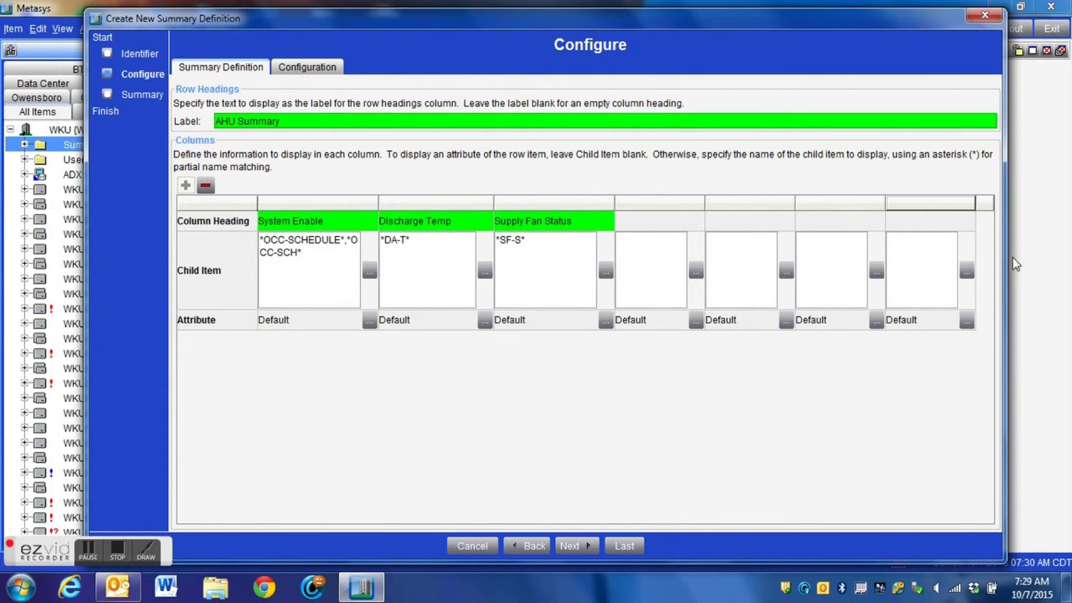
{"action": "left_click_drag", "start_coordinate": [1004, 256], "coordinate": [1065, 254]}
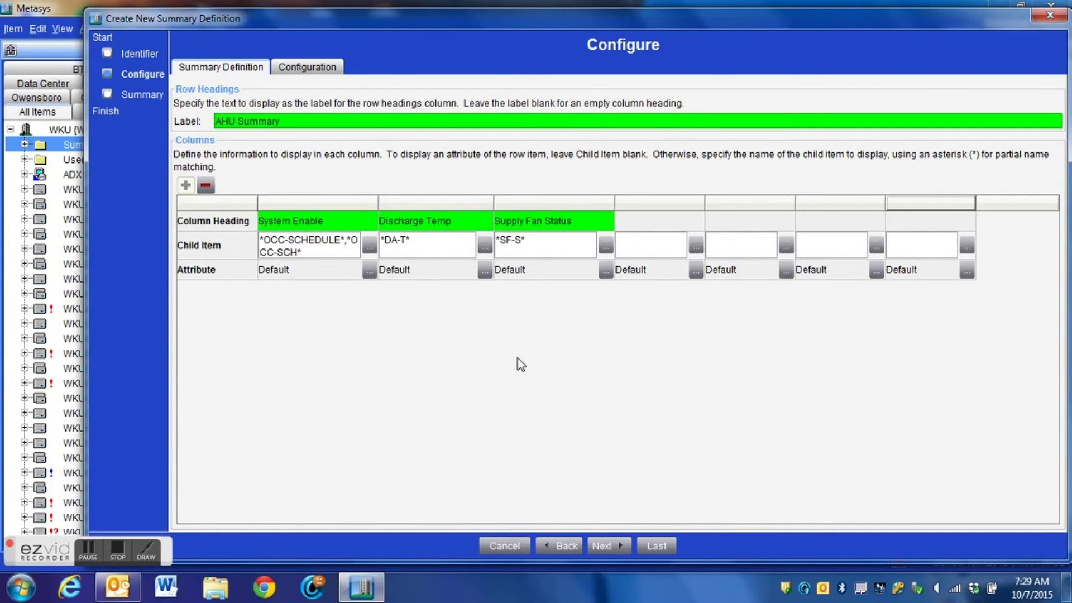
{"action": "left_click", "coordinate": [505, 545]}
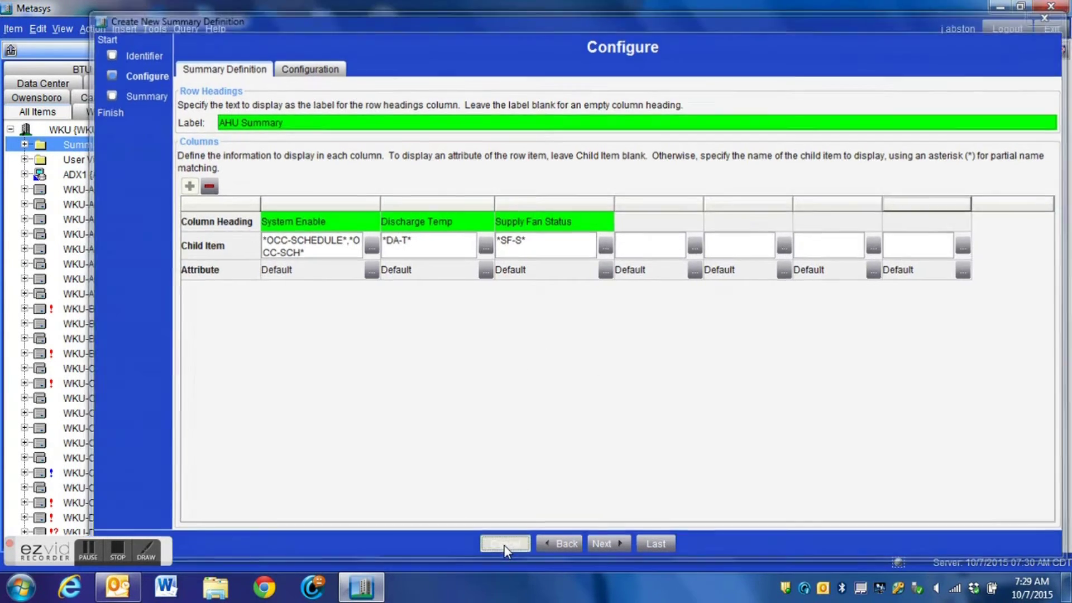
Step: Open the WKU {CEBS} view from the User Views folder and start editing it
{"action": "left_click", "coordinate": [23, 160]}
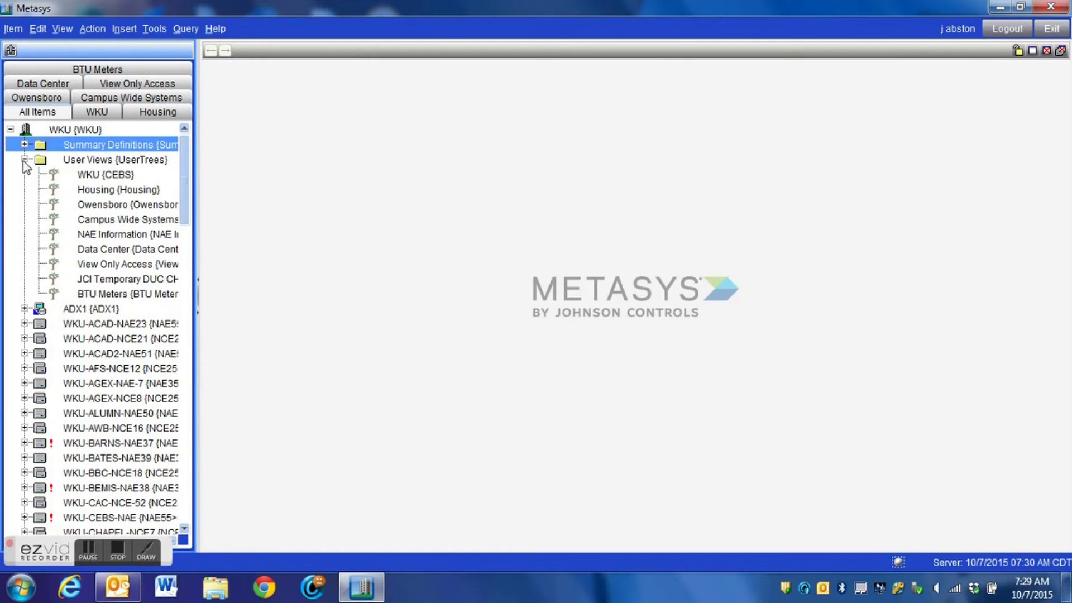
{"action": "left_click", "coordinate": [106, 175]}
{"action": "double_click", "coordinate": [105, 176]}
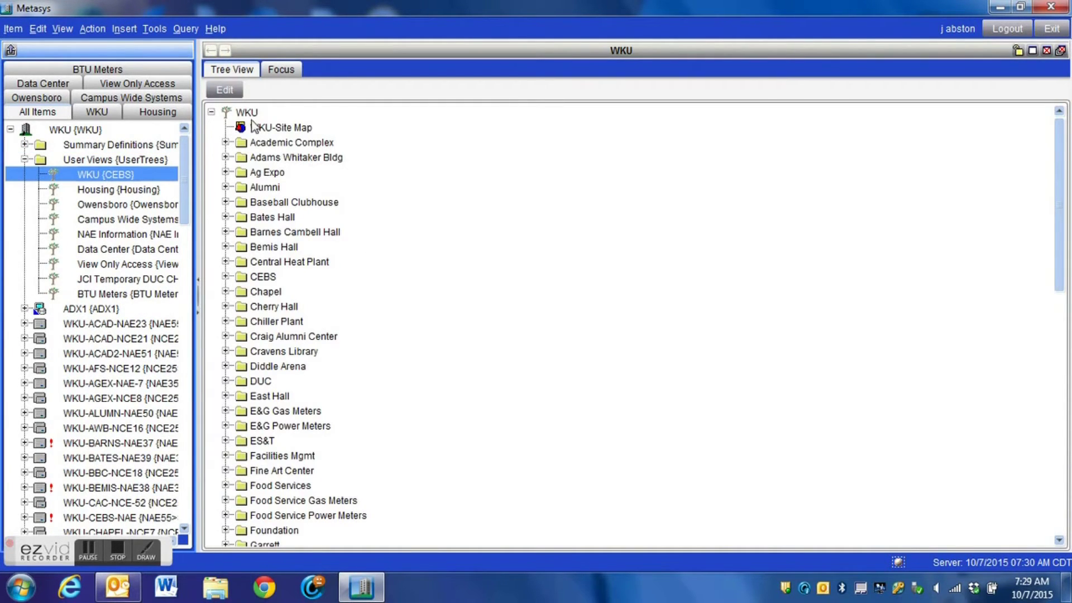
{"action": "left_click", "coordinate": [225, 90]}
Step: Expand Honors College and its AHU Summary folder, and start adding references to that folder
{"action": "scroll", "coordinate": [438, 244], "scroll_direction": "down", "scroll_amount": 6}
{"action": "scroll", "coordinate": [438, 246], "scroll_direction": "down", "scroll_amount": 8}
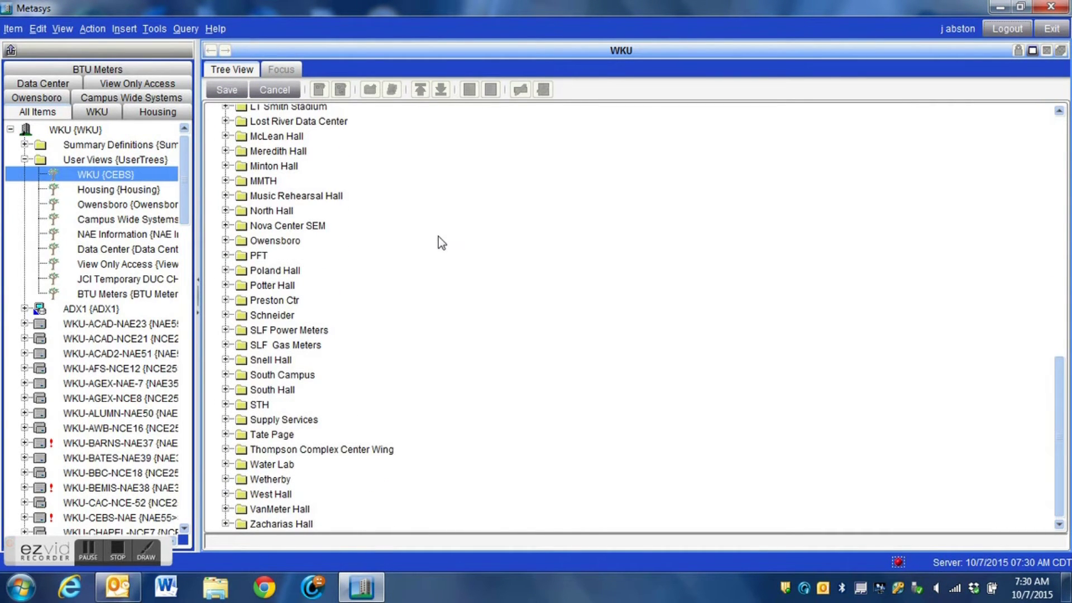
{"action": "scroll", "coordinate": [441, 235], "scroll_direction": "up", "scroll_amount": 1}
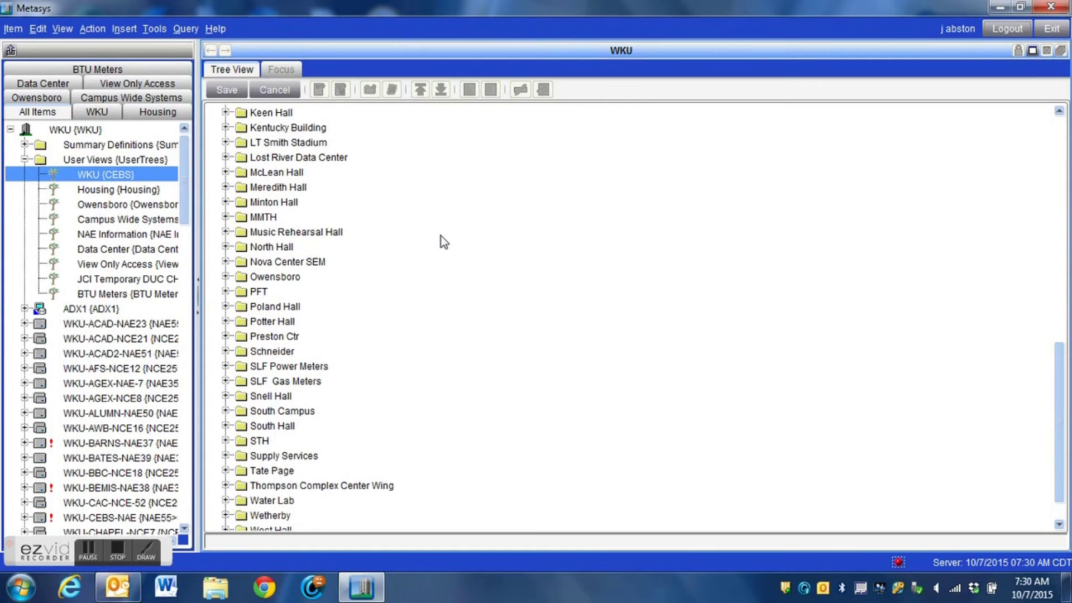
{"action": "scroll", "coordinate": [440, 235], "scroll_direction": "up", "scroll_amount": 4}
{"action": "scroll", "coordinate": [440, 235], "scroll_direction": "up", "scroll_amount": 3}
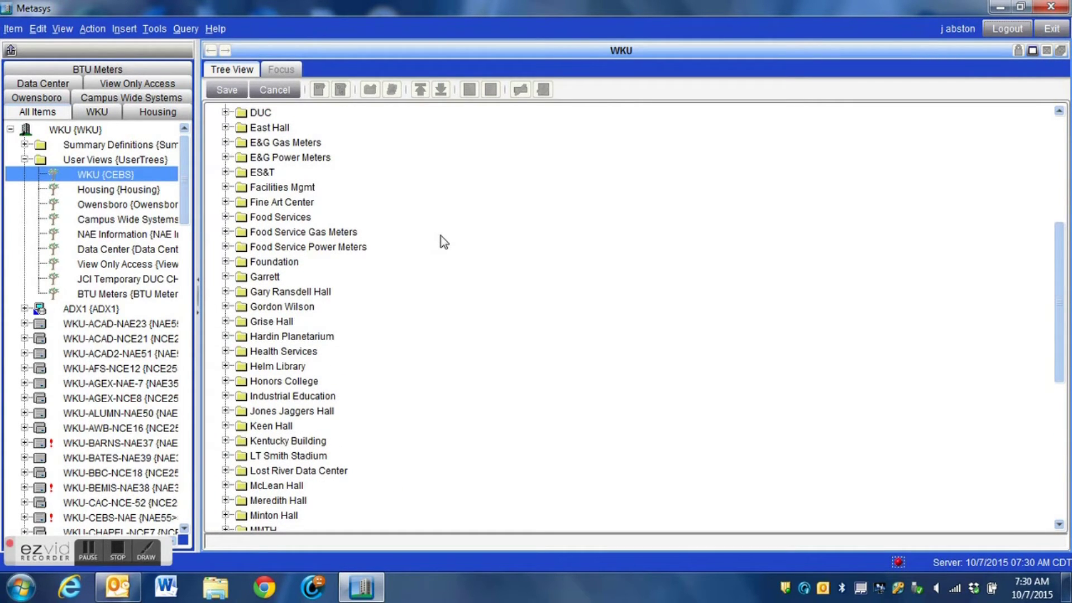
{"action": "left_click", "coordinate": [225, 381]}
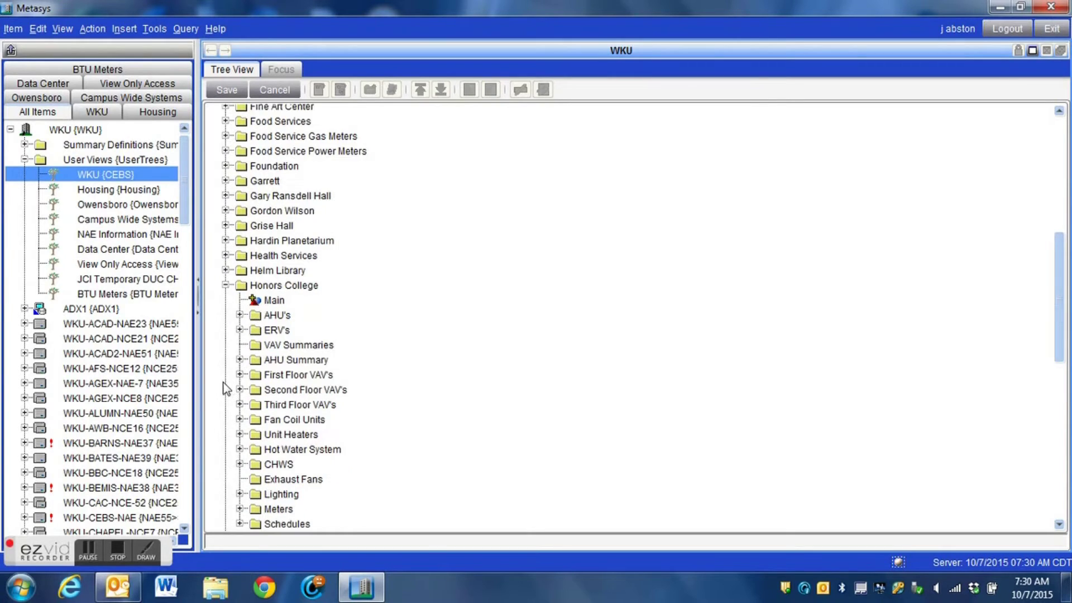
{"action": "scroll", "coordinate": [431, 352], "scroll_direction": "down", "scroll_amount": 2}
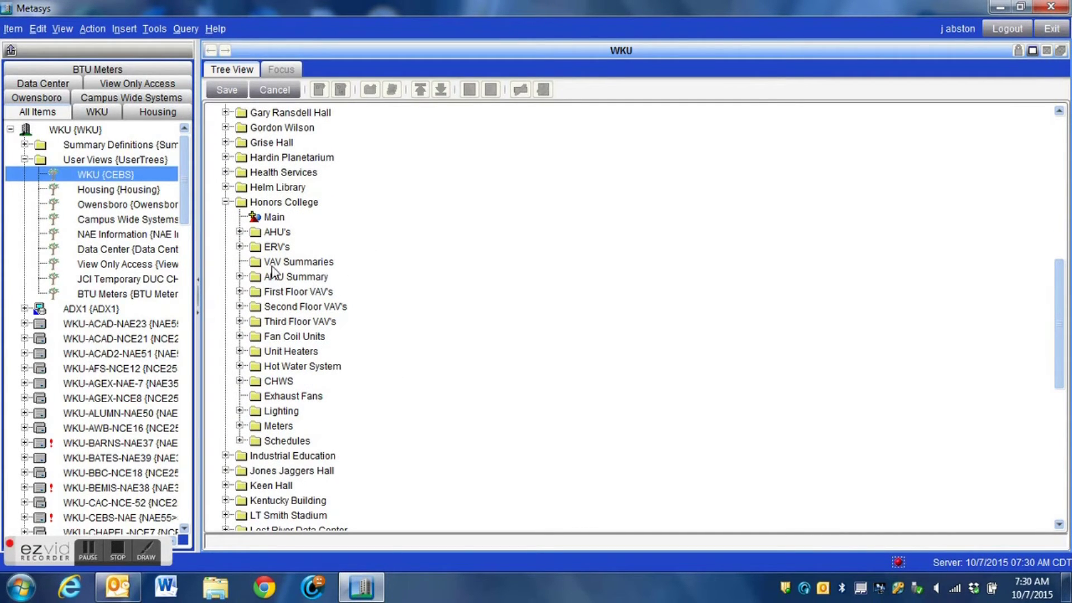
{"action": "left_click", "coordinate": [239, 277]}
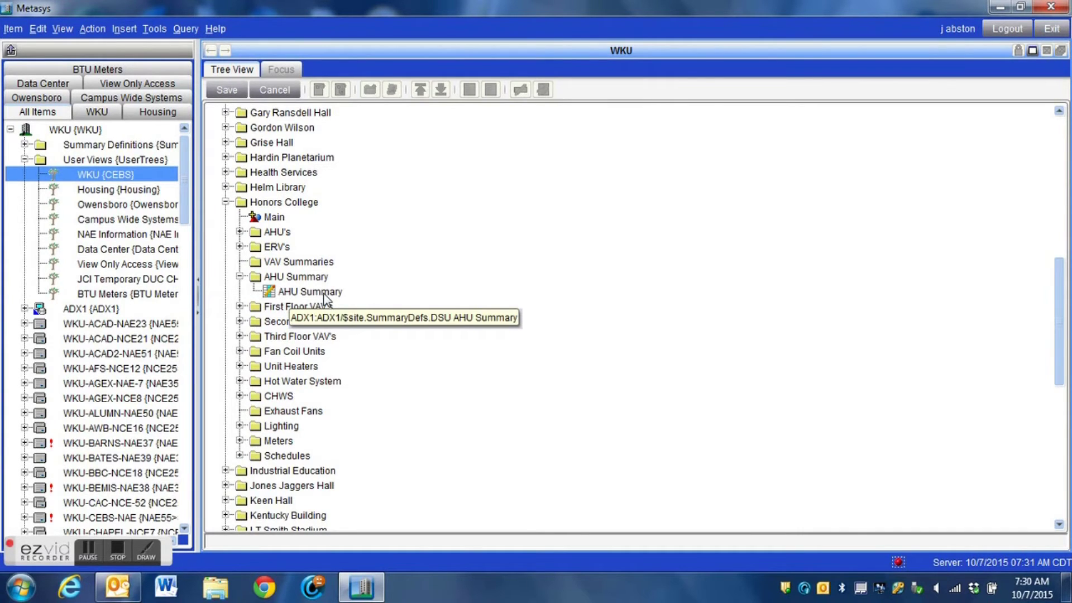
{"action": "left_click", "coordinate": [290, 281]}
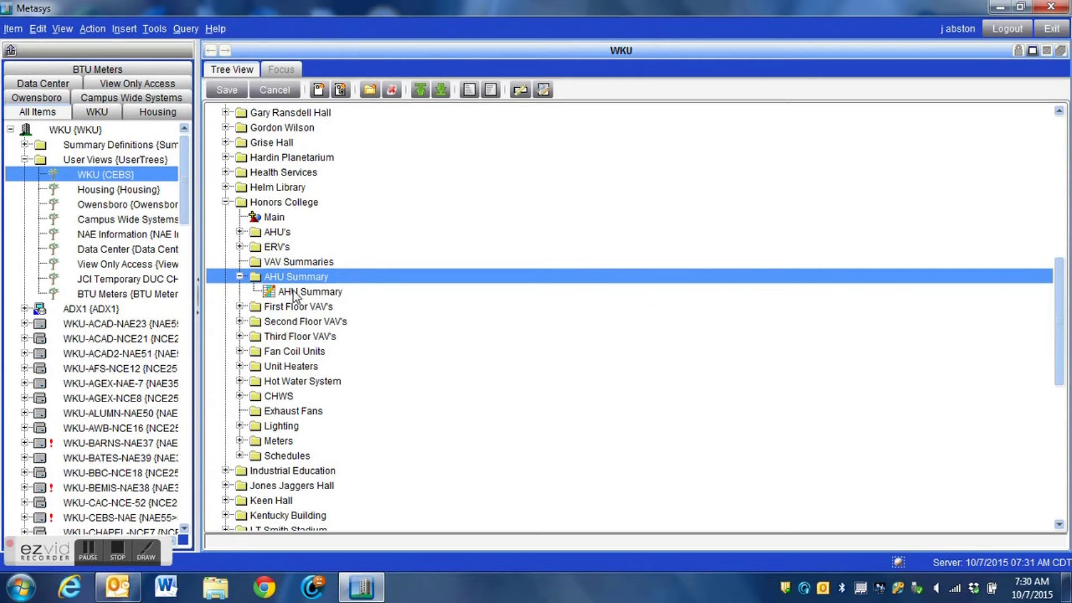
{"action": "left_click", "coordinate": [318, 90]}
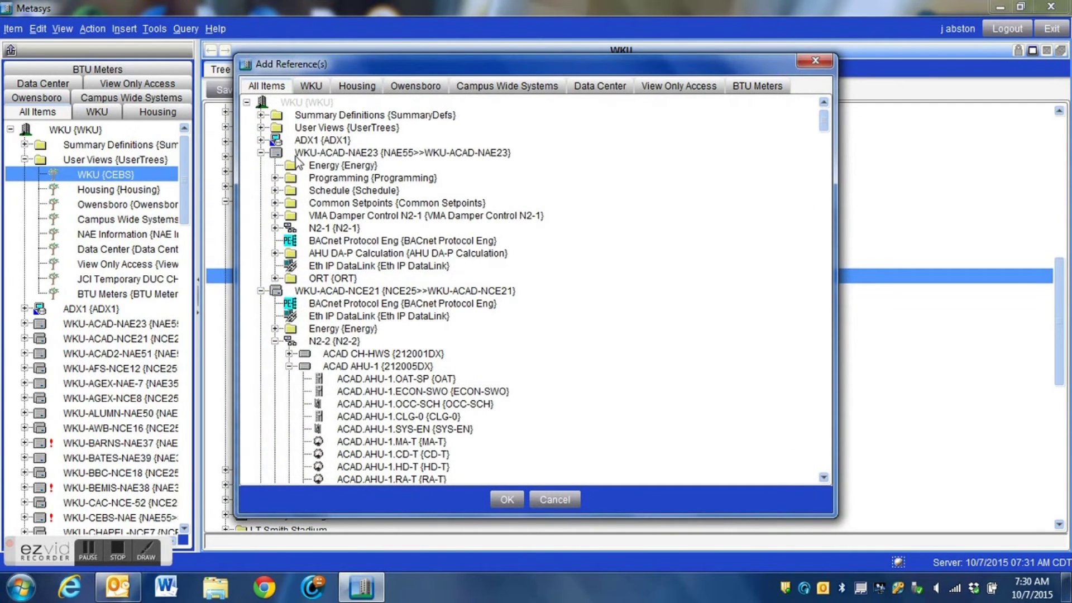
Step: Expand Summary Definitions and select the AHU Summary {DSU AHU Summary} entry as a reference candidate
{"action": "left_click", "coordinate": [261, 115]}
{"action": "scroll", "coordinate": [296, 246], "scroll_direction": "down", "scroll_amount": 5}
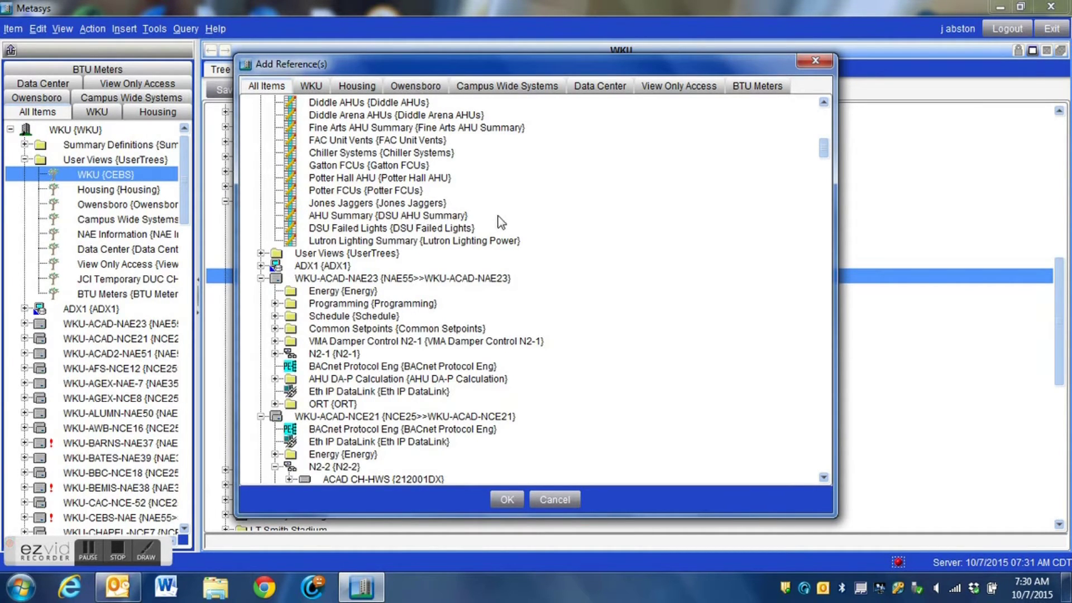
{"action": "left_click", "coordinate": [393, 217]}
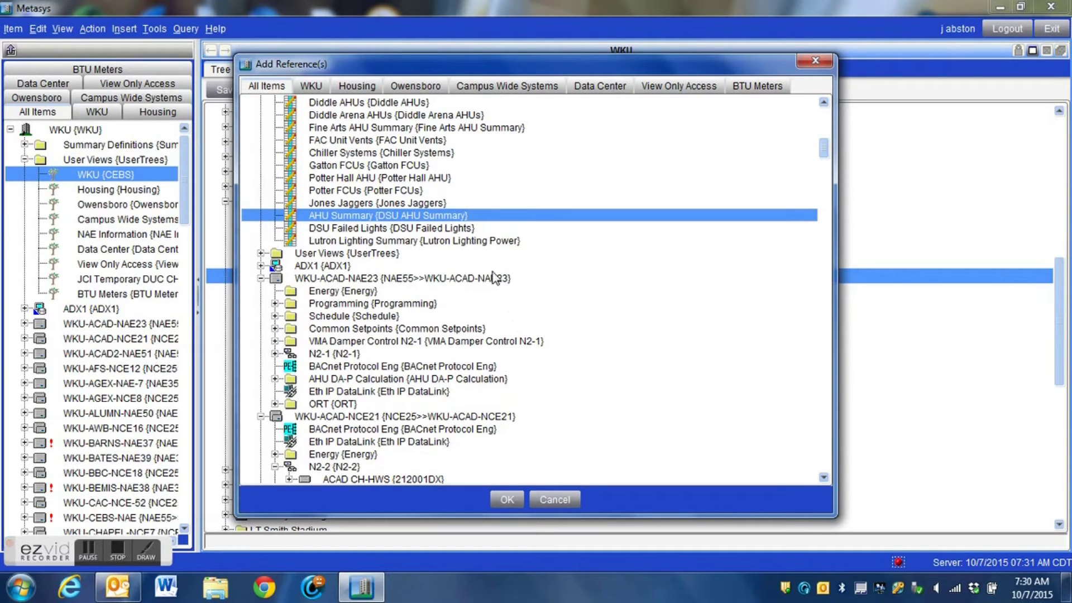
Step: Locate the air handlers on the FC-2 trunk of WKU-HONORSNAE55 and collapse AHU1E's point list
{"action": "scroll", "coordinate": [506, 307], "scroll_direction": "down", "scroll_amount": 12}
{"action": "scroll", "coordinate": [505, 304], "scroll_direction": "down", "scroll_amount": 20}
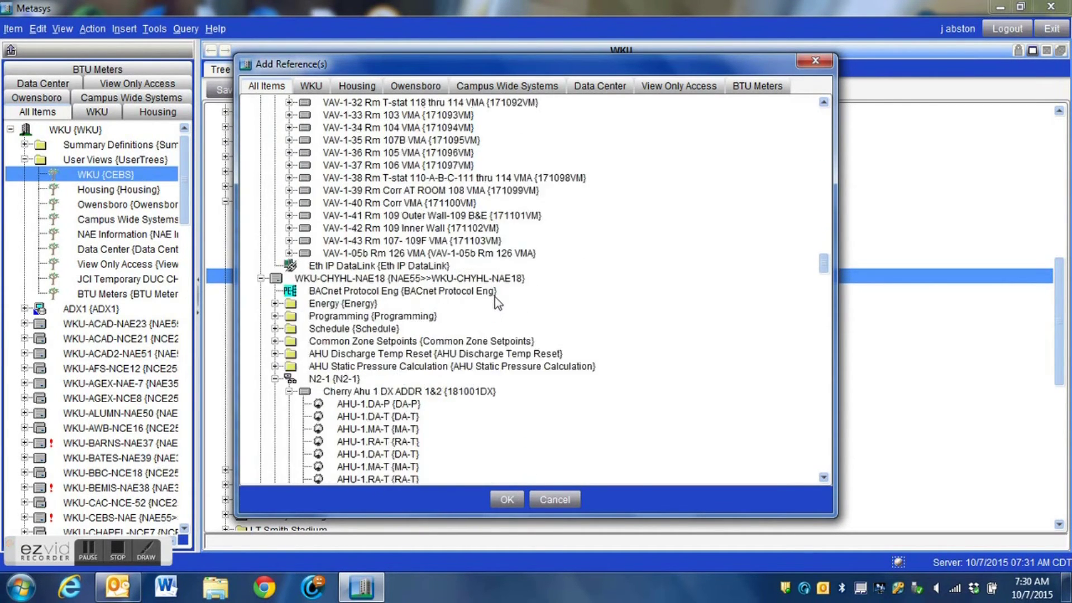
{"action": "scroll", "coordinate": [494, 302], "scroll_direction": "down", "scroll_amount": 10}
{"action": "scroll", "coordinate": [490, 300], "scroll_direction": "down", "scroll_amount": 20}
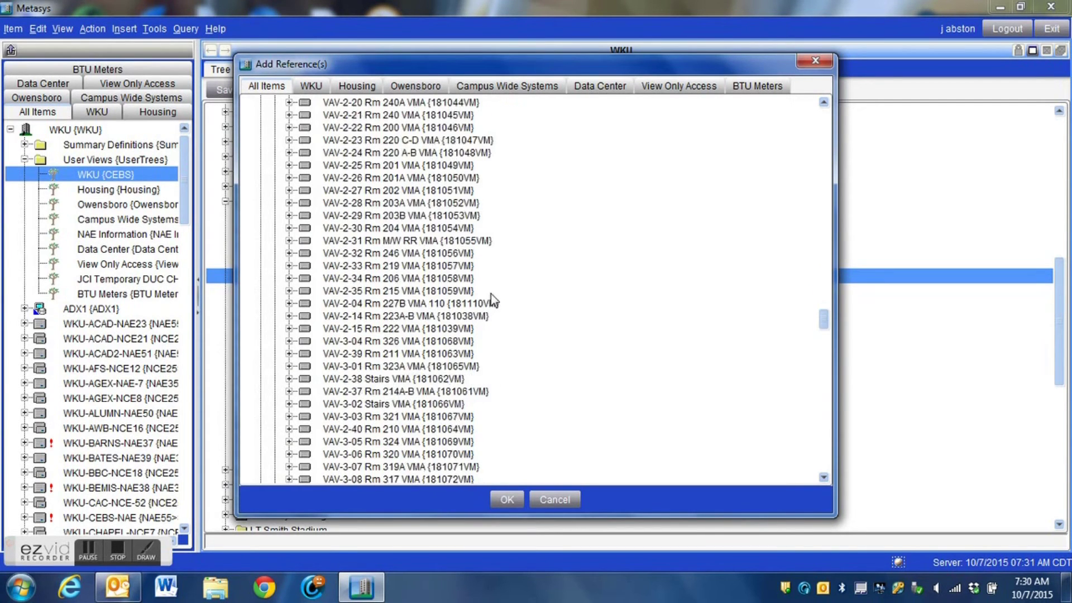
{"action": "scroll", "coordinate": [491, 296], "scroll_direction": "down", "scroll_amount": 4}
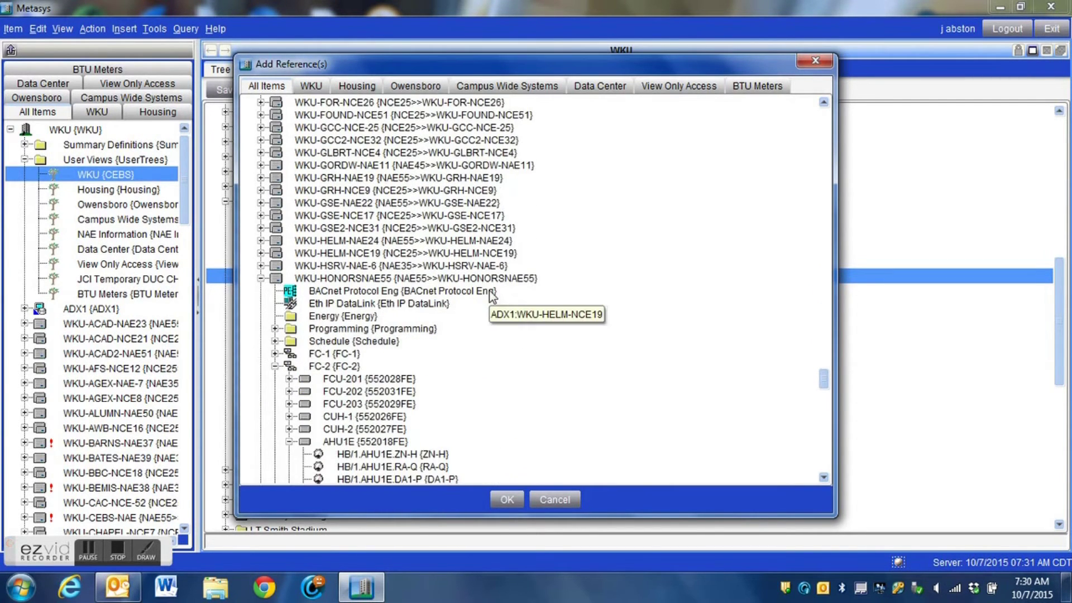
{"action": "scroll", "coordinate": [491, 296], "scroll_direction": "down", "scroll_amount": 5}
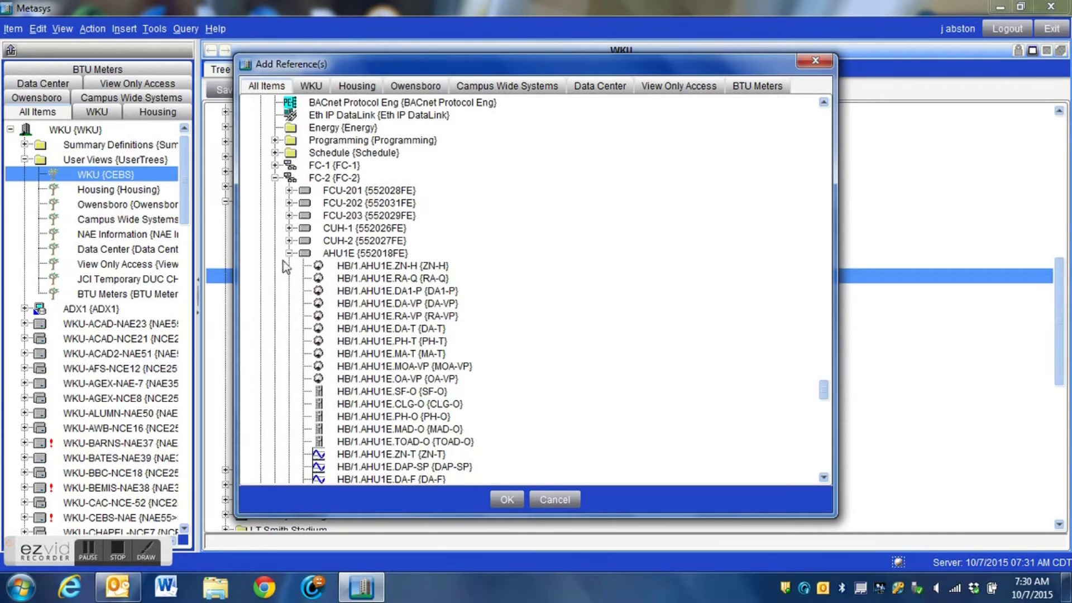
{"action": "left_click", "coordinate": [289, 253]}
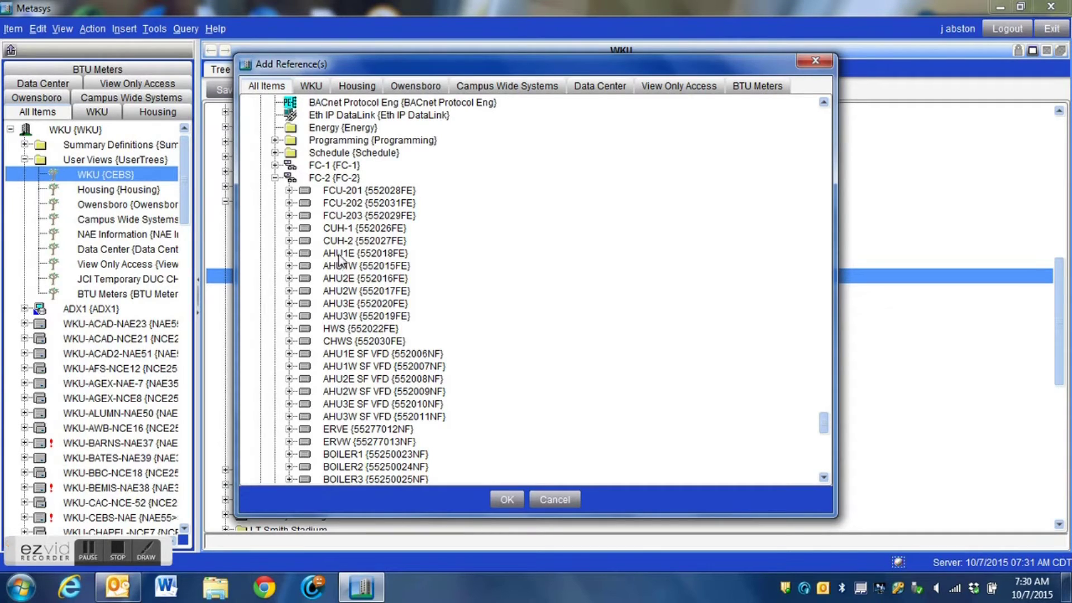
Step: Add AHU1E, AHU1W, AHU2E, AHU2W, AHU3E and AHU3W from FC-2 as references in the AHU Summary folder
{"action": "left_click", "coordinate": [311, 258]}
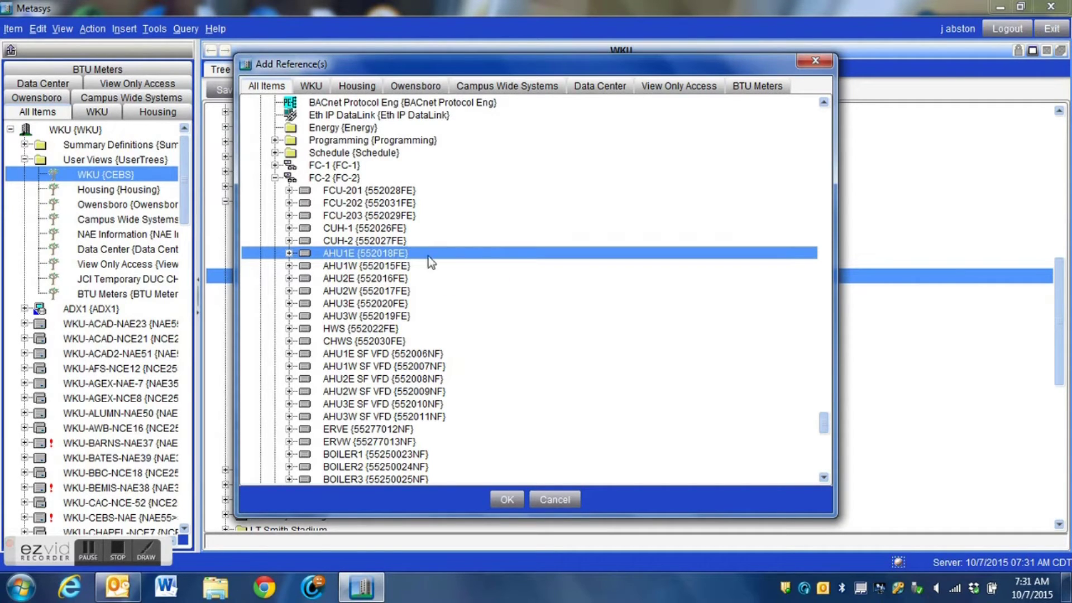
{"action": "left_click", "coordinate": [367, 267], "text": "ctrl"}
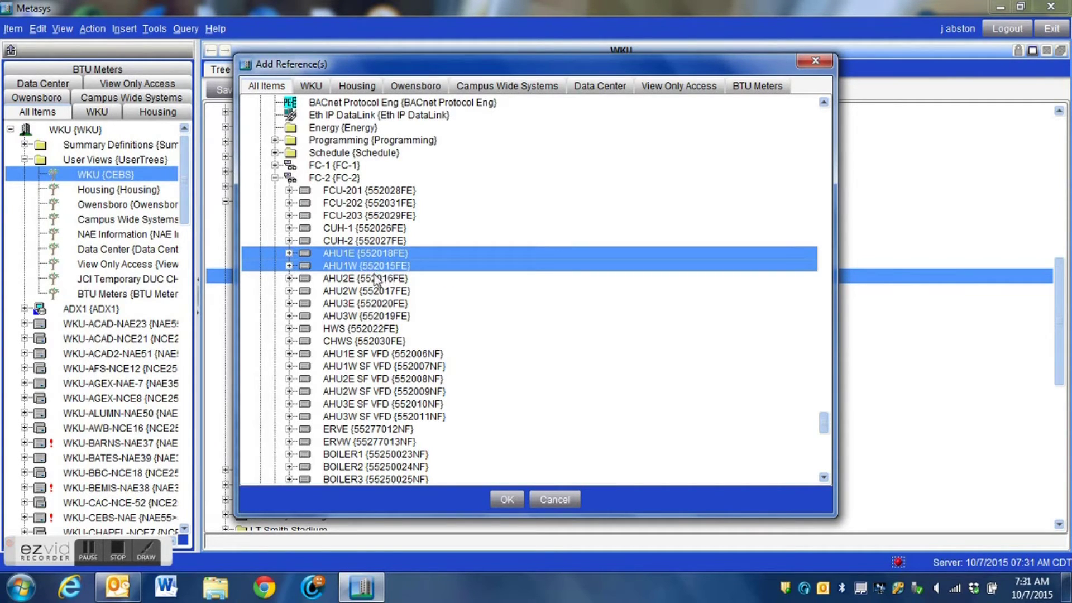
{"action": "left_click", "coordinate": [373, 279], "text": "ctrl"}
{"action": "left_click", "coordinate": [370, 291], "text": "ctrl"}
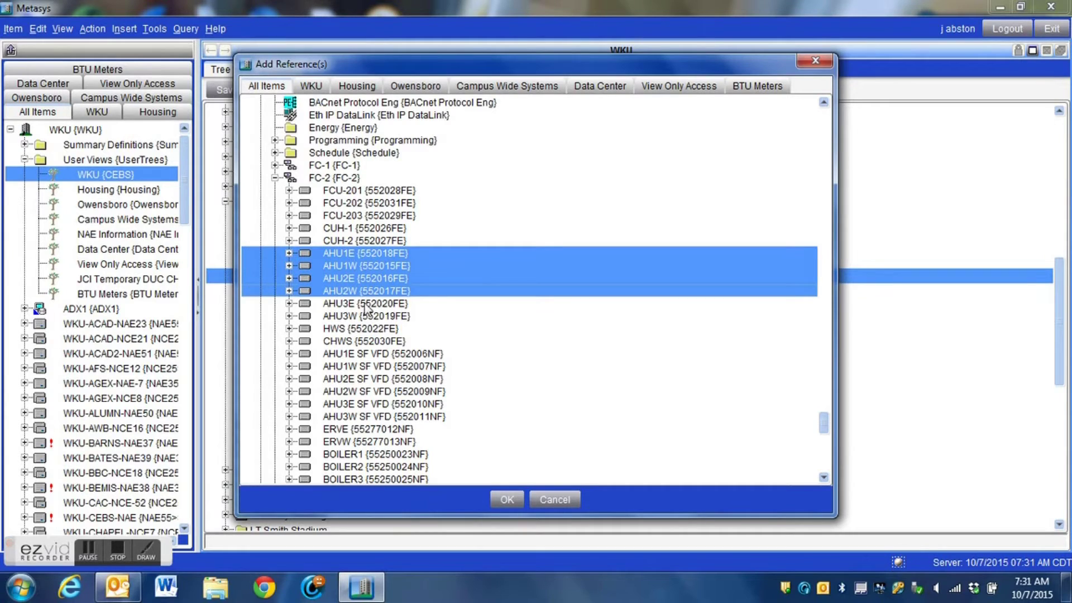
{"action": "left_click", "coordinate": [366, 303], "text": "ctrl"}
{"action": "left_click", "coordinate": [365, 316], "text": "ctrl"}
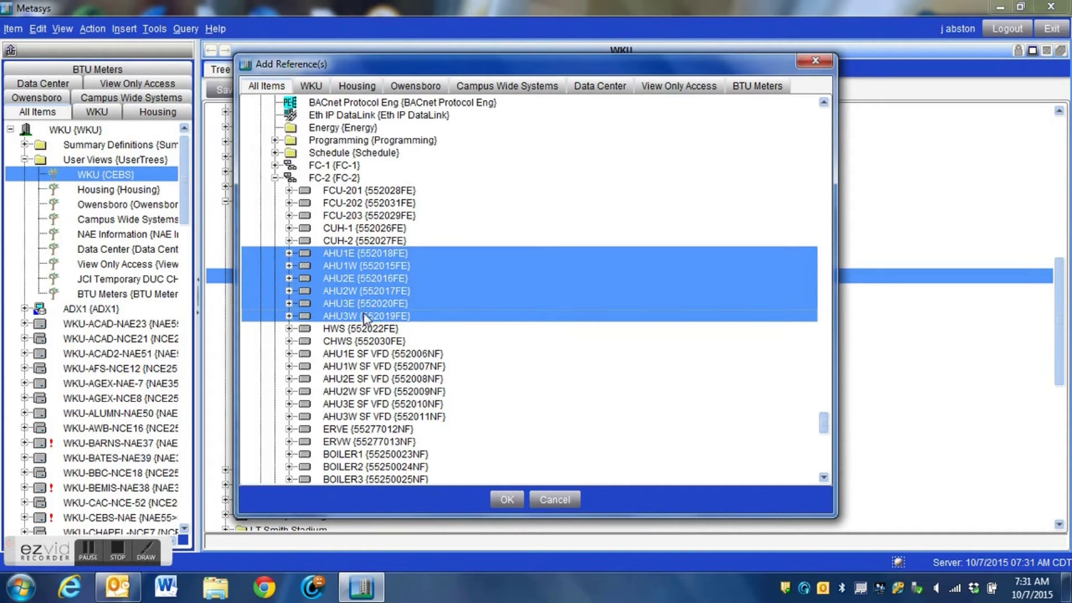
{"action": "scroll", "coordinate": [487, 326], "scroll_direction": "down", "scroll_amount": 2}
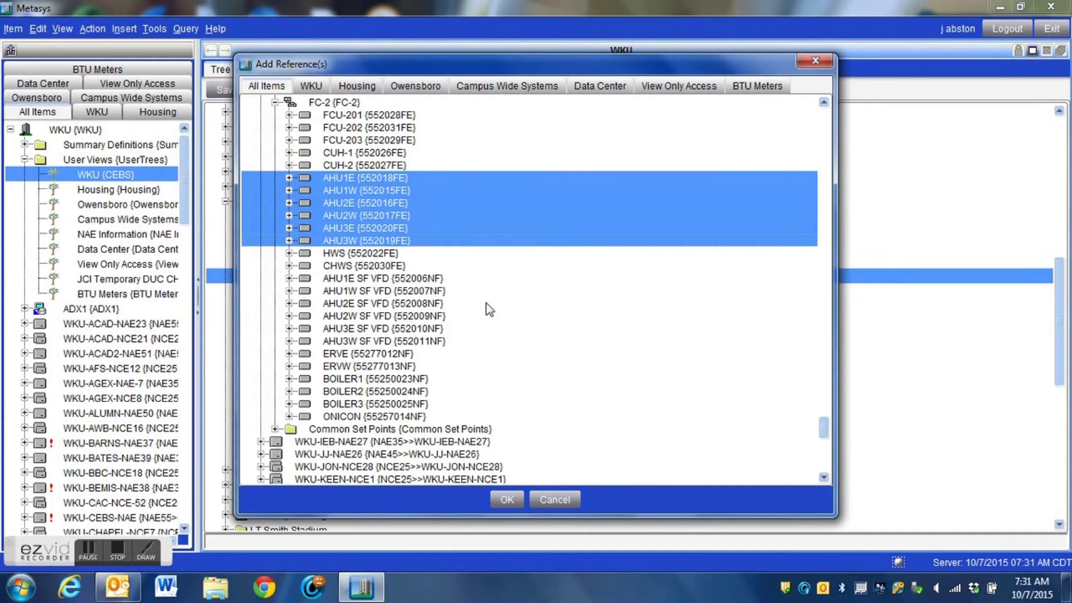
{"action": "left_click", "coordinate": [505, 498]}
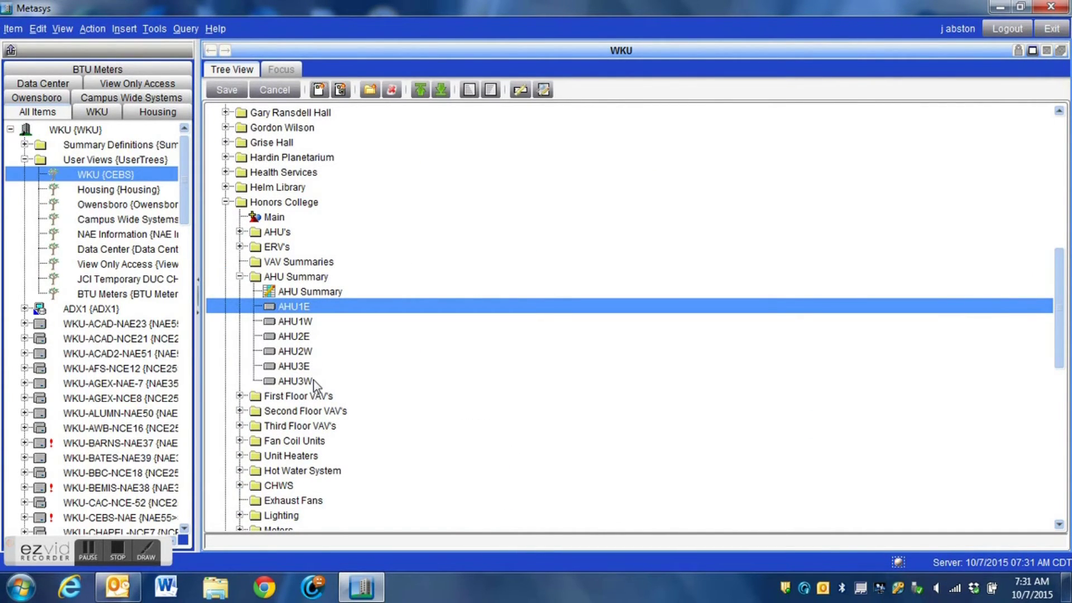
Step: Save the edited WKU user view and refresh all tabs of the navigation tree
{"action": "left_click", "coordinate": [225, 90]}
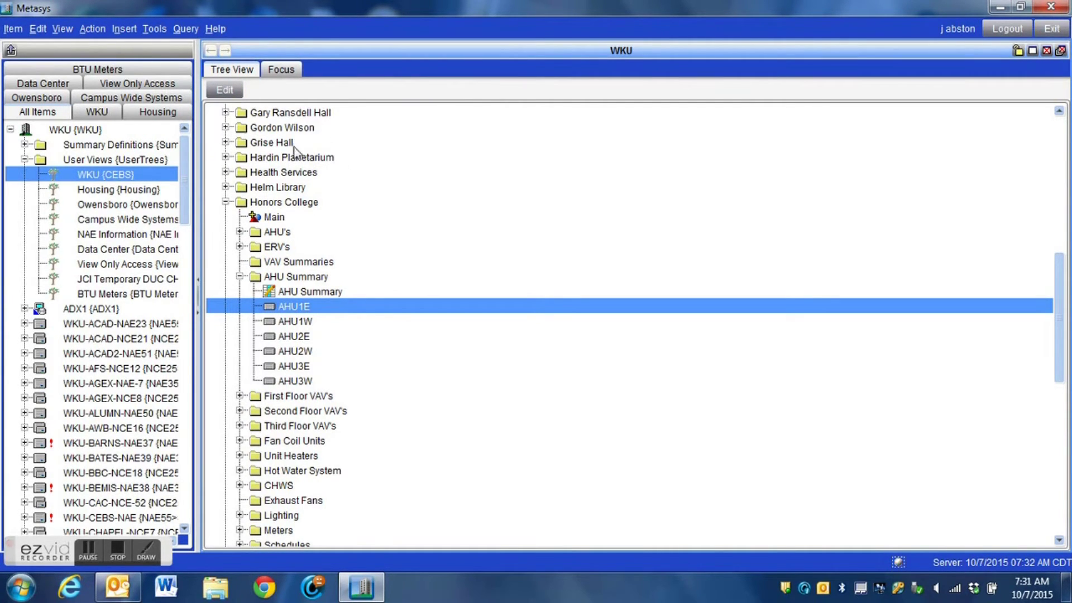
{"action": "left_click", "coordinate": [108, 53]}
{"action": "right_click", "coordinate": [104, 49]}
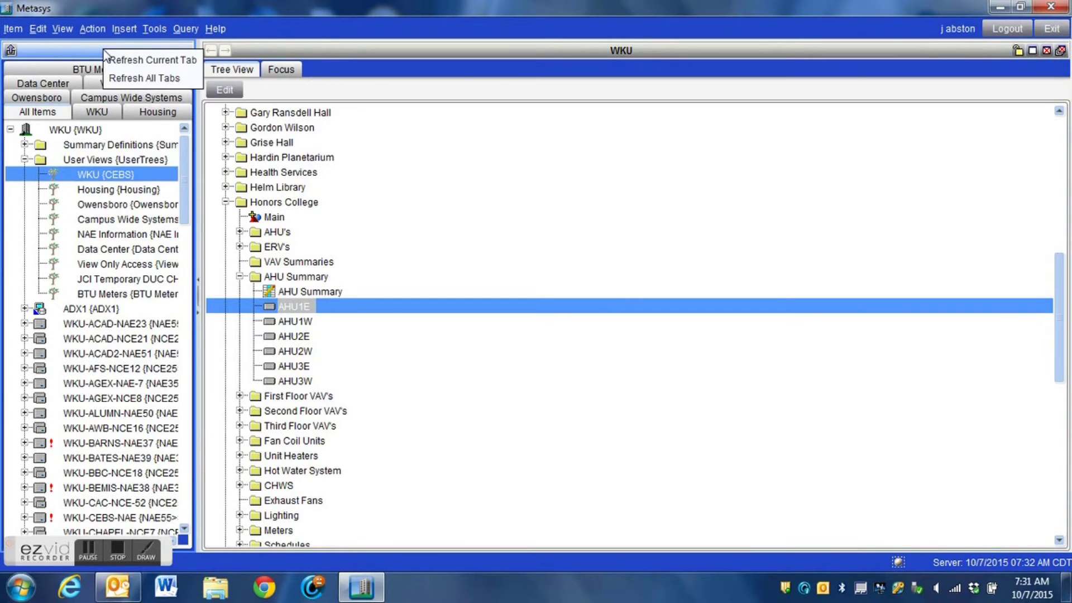
{"action": "left_click", "coordinate": [127, 81]}
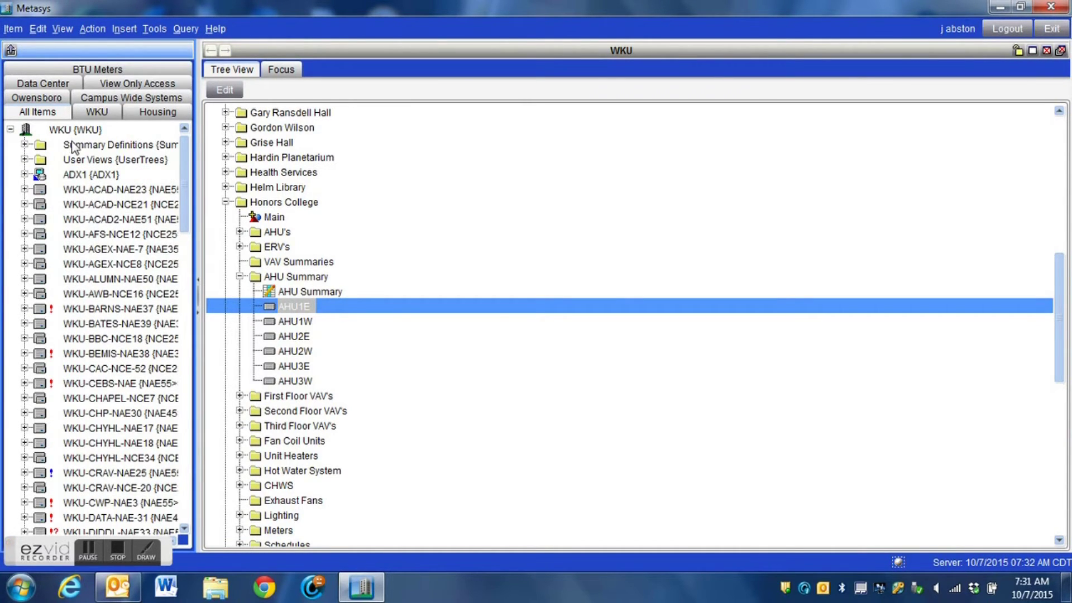
Step: Display the Honors College AHU Summary from the WKU view and widen its System column
{"action": "left_click", "coordinate": [97, 111]}
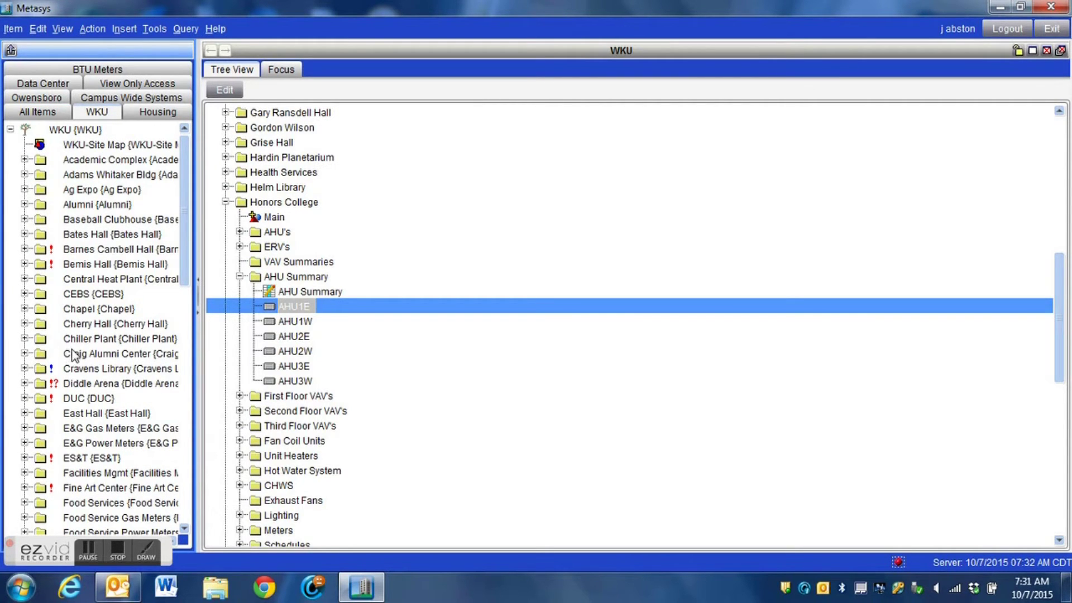
{"action": "scroll", "coordinate": [63, 350], "scroll_direction": "down", "scroll_amount": 5}
{"action": "scroll", "coordinate": [49, 375], "scroll_direction": "down", "scroll_amount": 1}
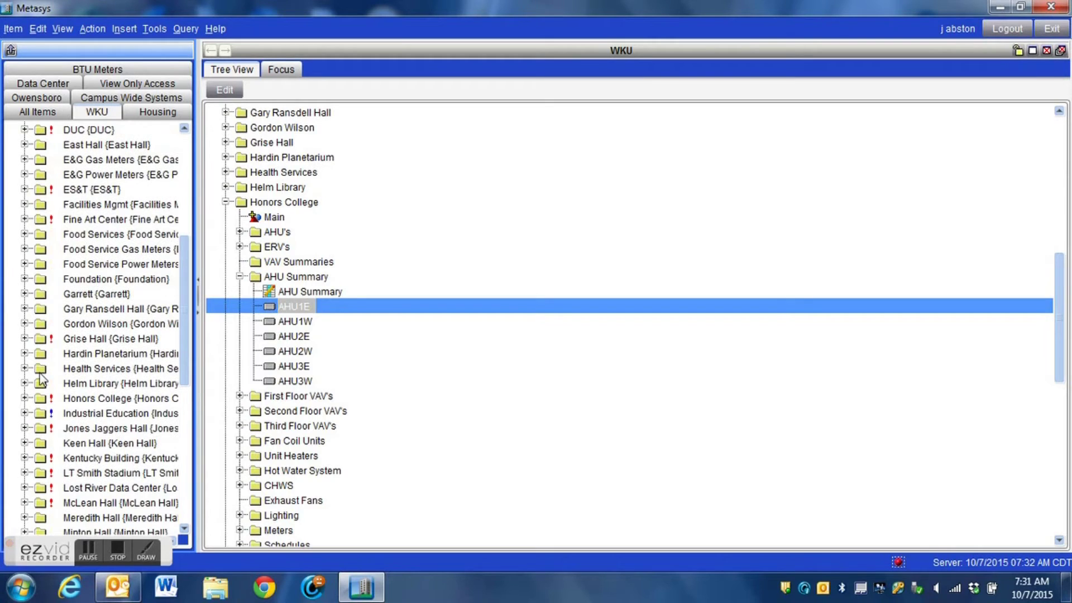
{"action": "left_click", "coordinate": [24, 398]}
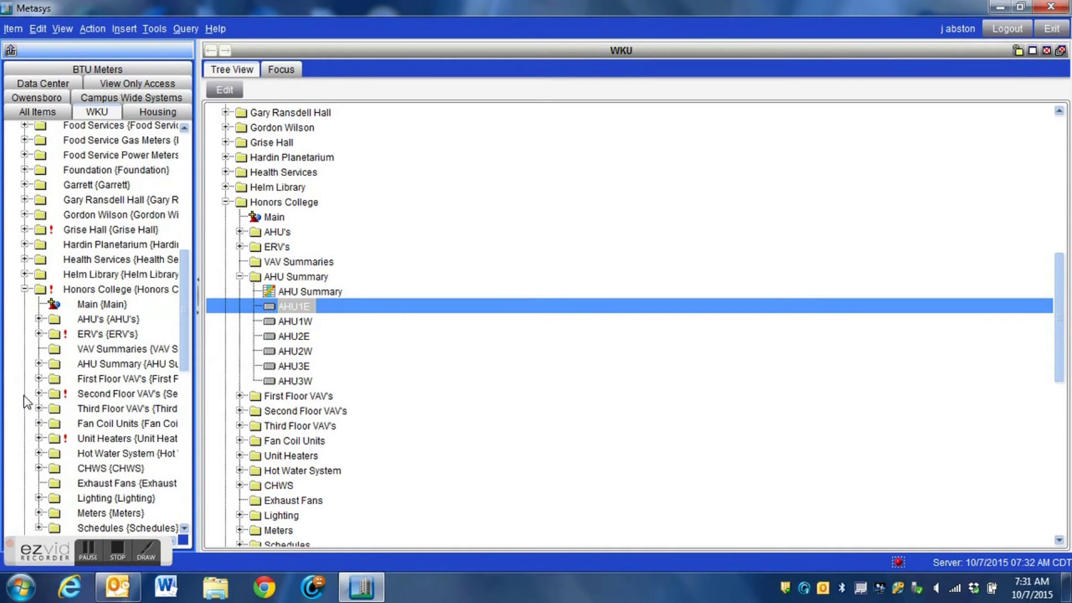
{"action": "scroll", "coordinate": [26, 396], "scroll_direction": "down", "scroll_amount": 1}
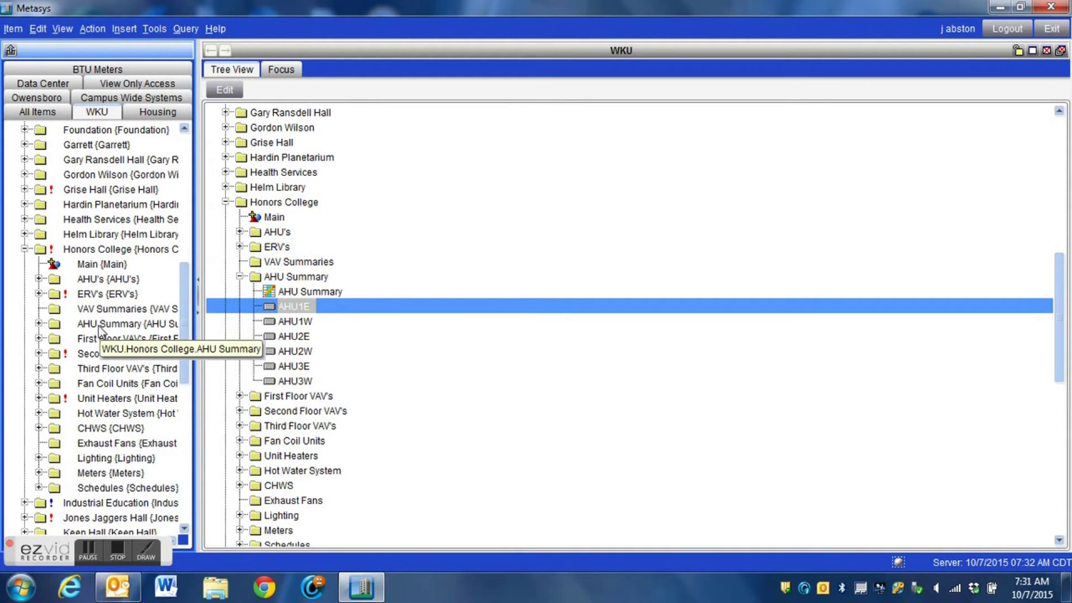
{"action": "left_click_drag", "start_coordinate": [56, 327], "coordinate": [513, 291]}
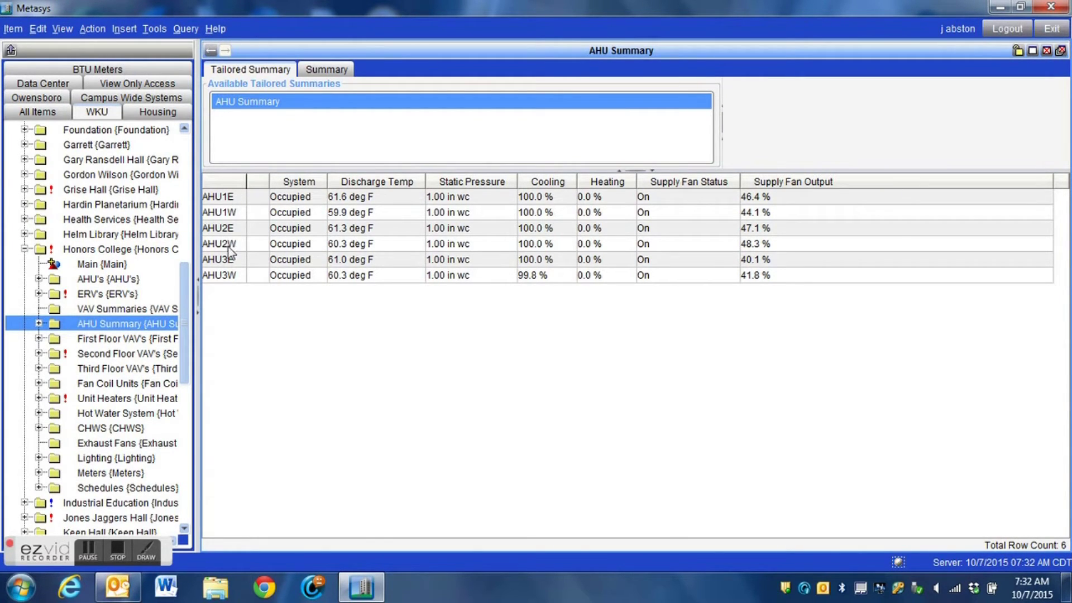
{"action": "left_click_drag", "start_coordinate": [327, 182], "coordinate": [359, 181]}
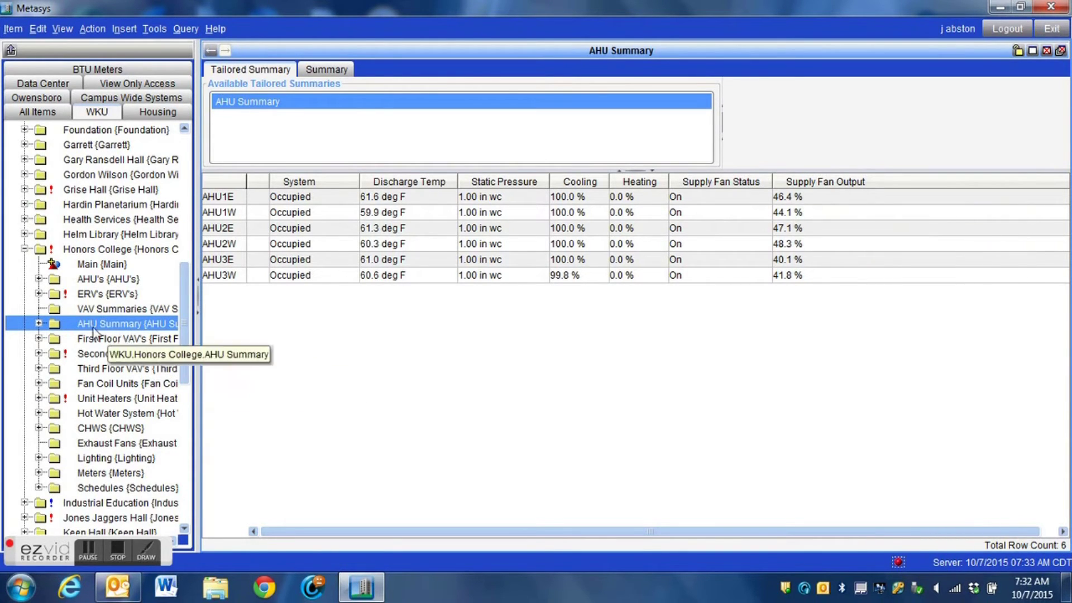
Step: Expand the AHU Summary folder and open the AHU Summary definition inside it to view its column wildcards
{"action": "left_click", "coordinate": [39, 324]}
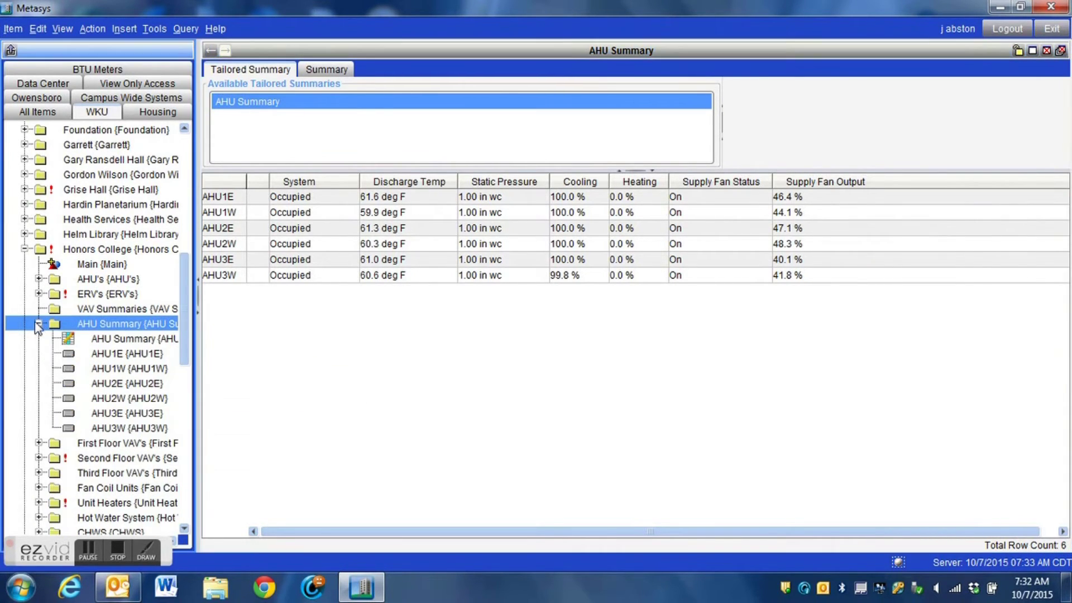
{"action": "left_click", "coordinate": [120, 340]}
{"action": "double_click", "coordinate": [121, 342]}
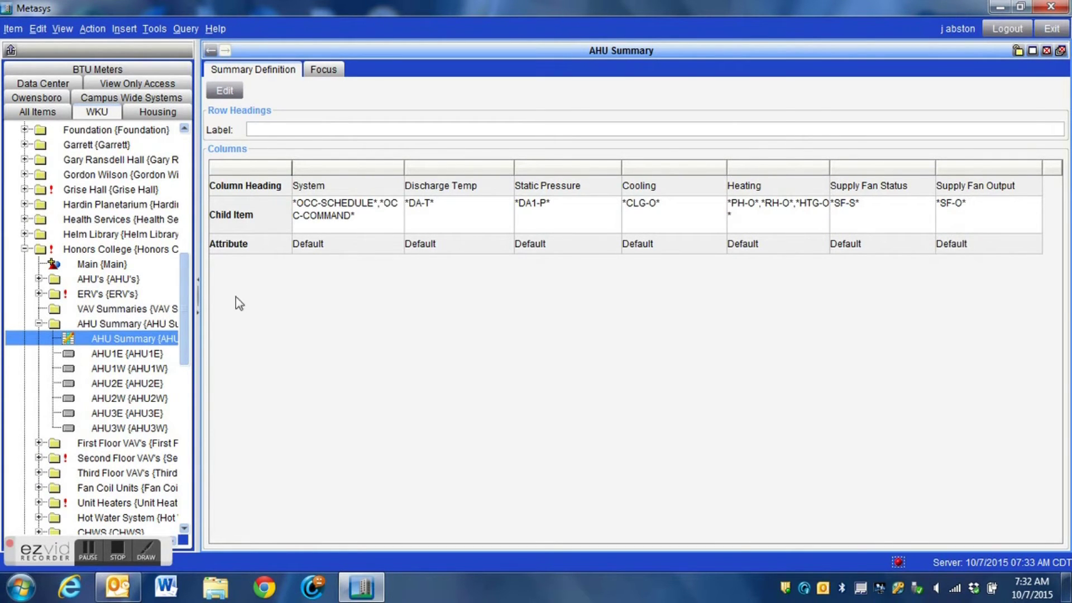
Step: Open the 1st Floor VAV Summary under Gary Ransdell Hall and review the rows for all its VAV boxes
{"action": "left_click", "coordinate": [25, 160]}
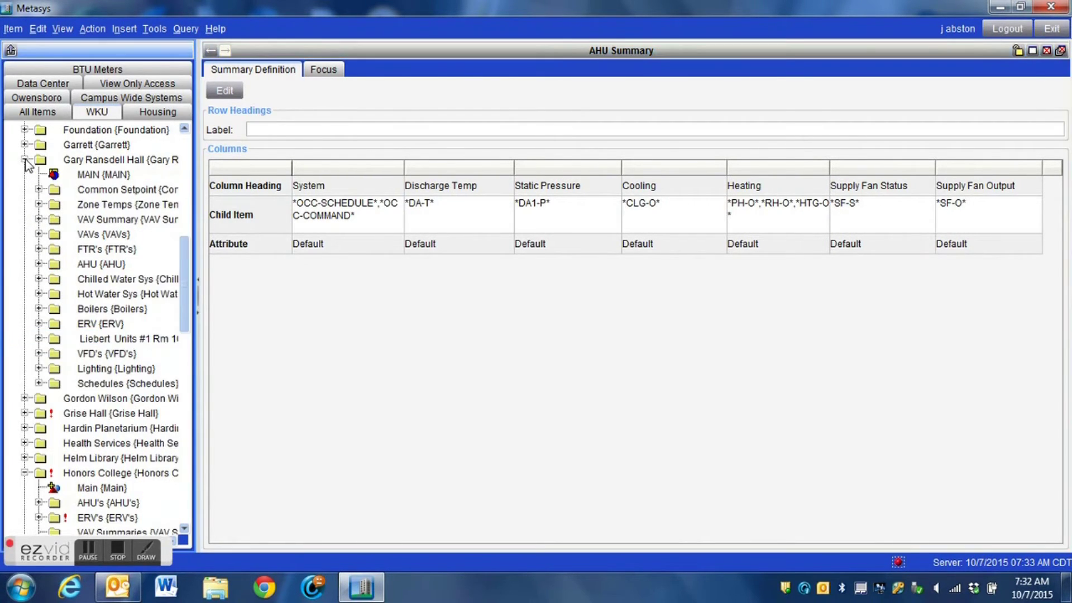
{"action": "left_click", "coordinate": [39, 219]}
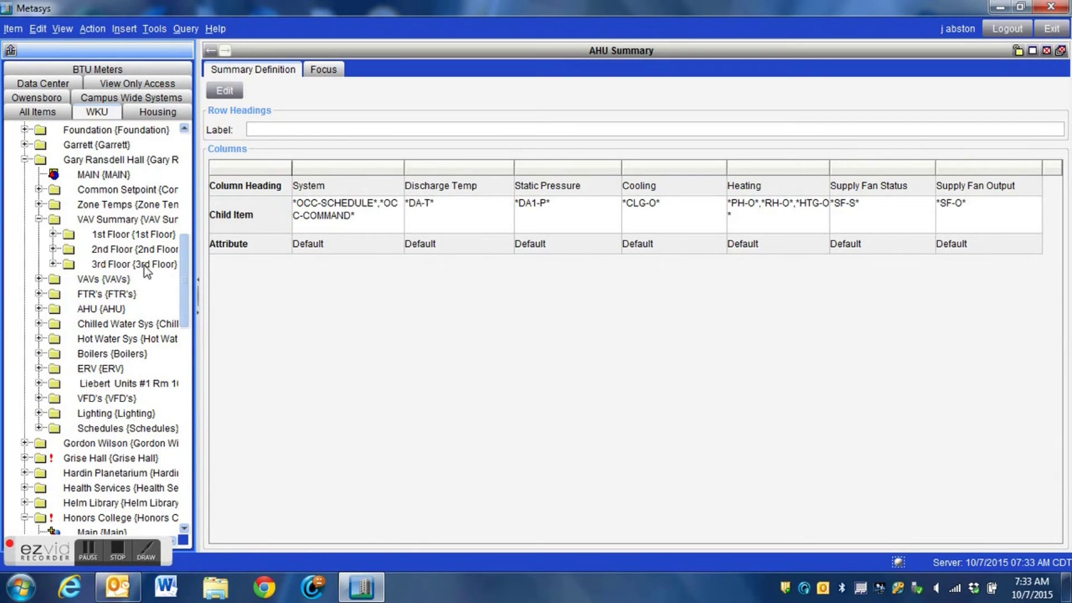
{"action": "double_click", "coordinate": [123, 239]}
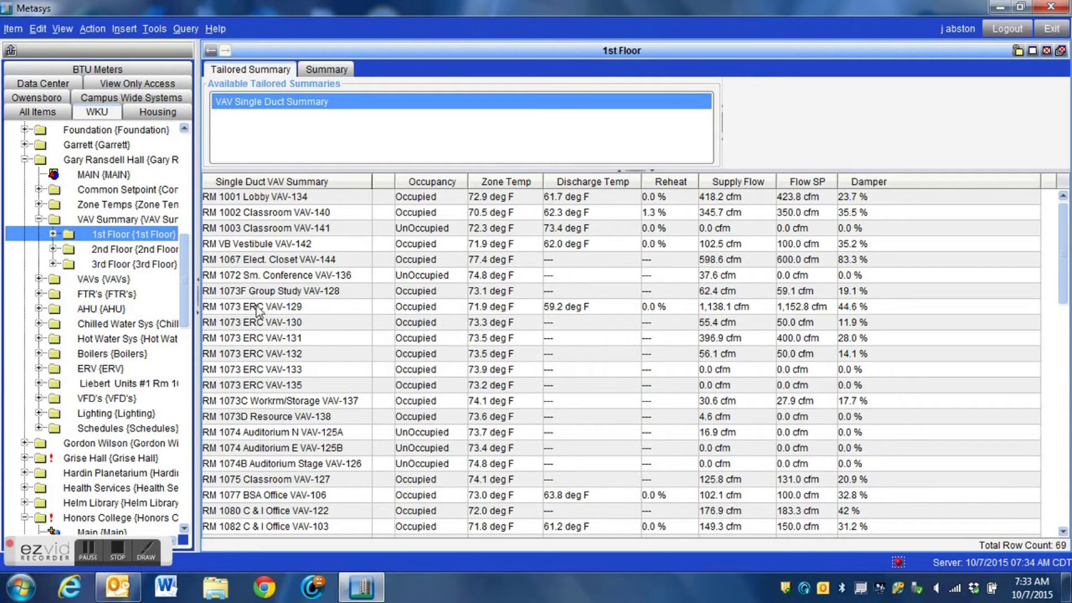
{"action": "scroll", "coordinate": [390, 360], "scroll_direction": "down", "scroll_amount": 8}
{"action": "scroll", "coordinate": [374, 351], "scroll_direction": "down", "scroll_amount": 7}
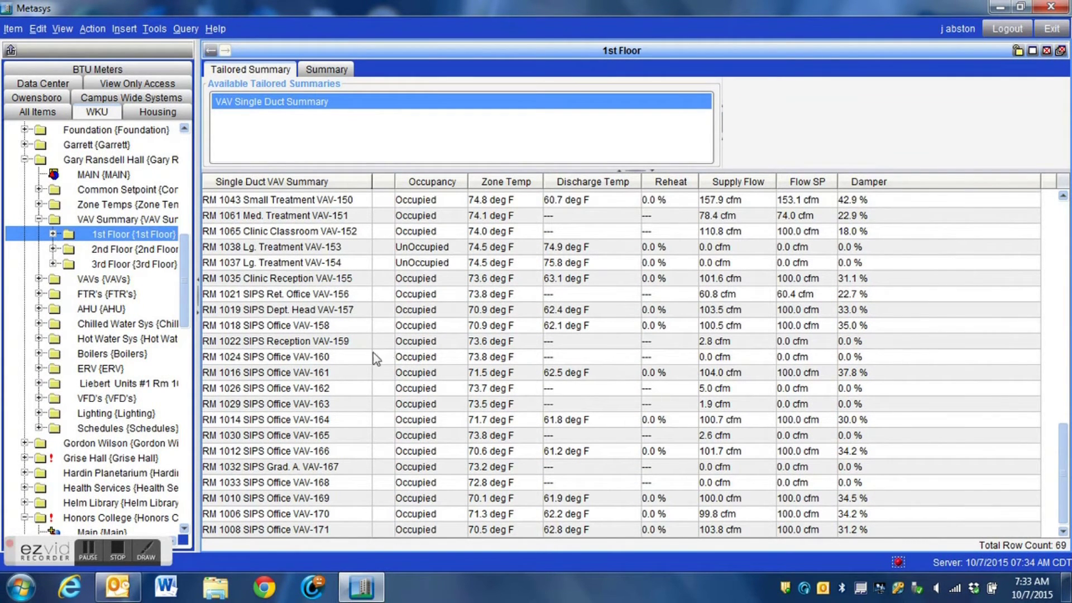
{"action": "scroll", "coordinate": [405, 277], "scroll_direction": "up", "scroll_amount": 4}
{"action": "scroll", "coordinate": [407, 277], "scroll_direction": "up", "scroll_amount": 1}
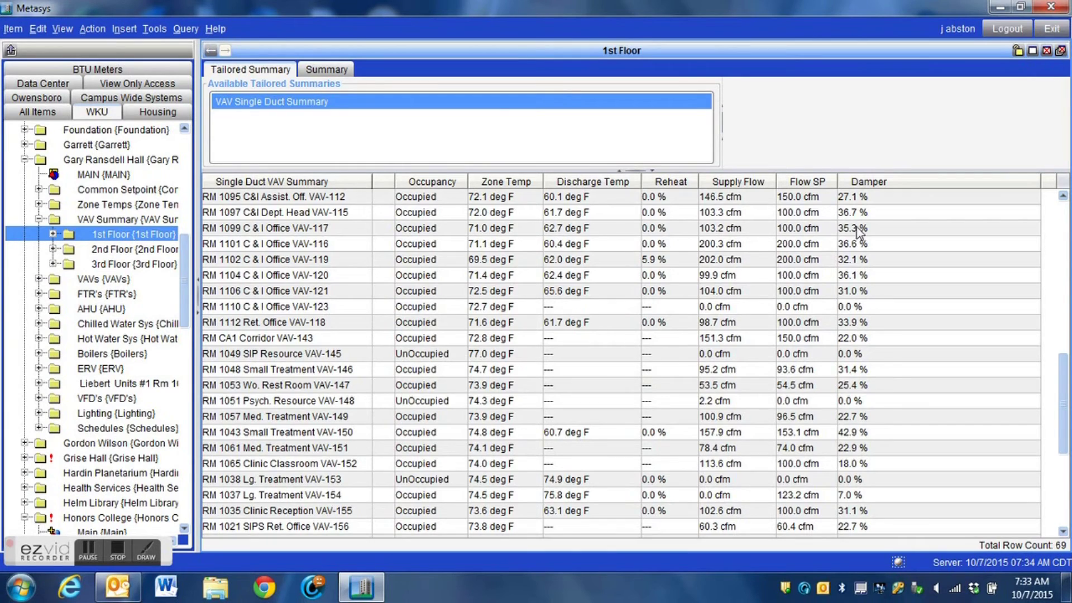
{"action": "scroll", "coordinate": [594, 276], "scroll_direction": "up", "scroll_amount": 8}
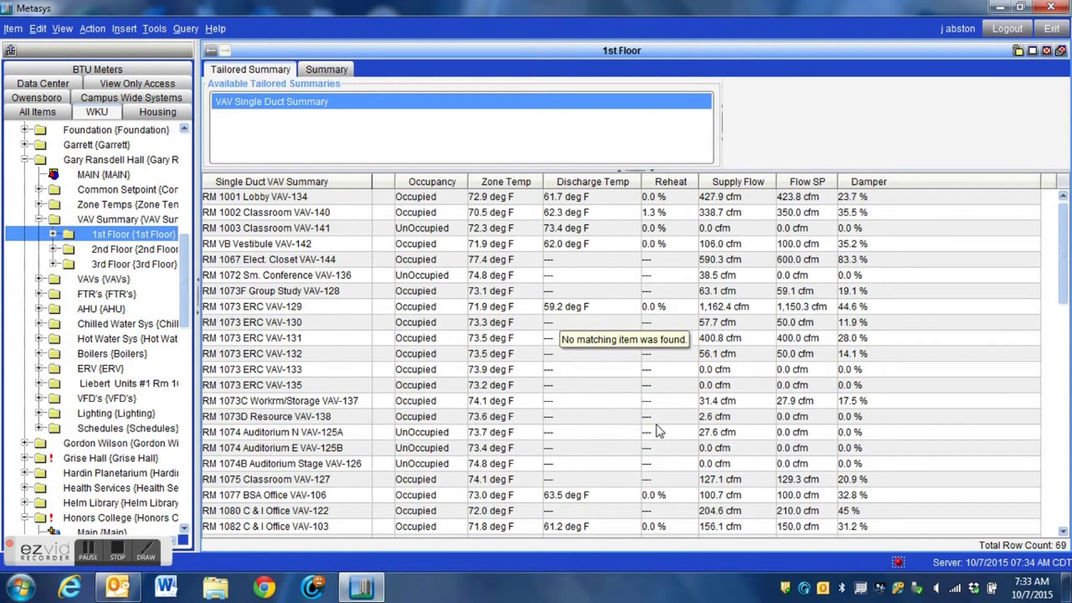
Step: View the point list of RM 1067 Elect. Closet VAV-144 and return to the 1st Floor summary
{"action": "right_click", "coordinate": [273, 261]}
{"action": "left_click", "coordinate": [296, 271]}
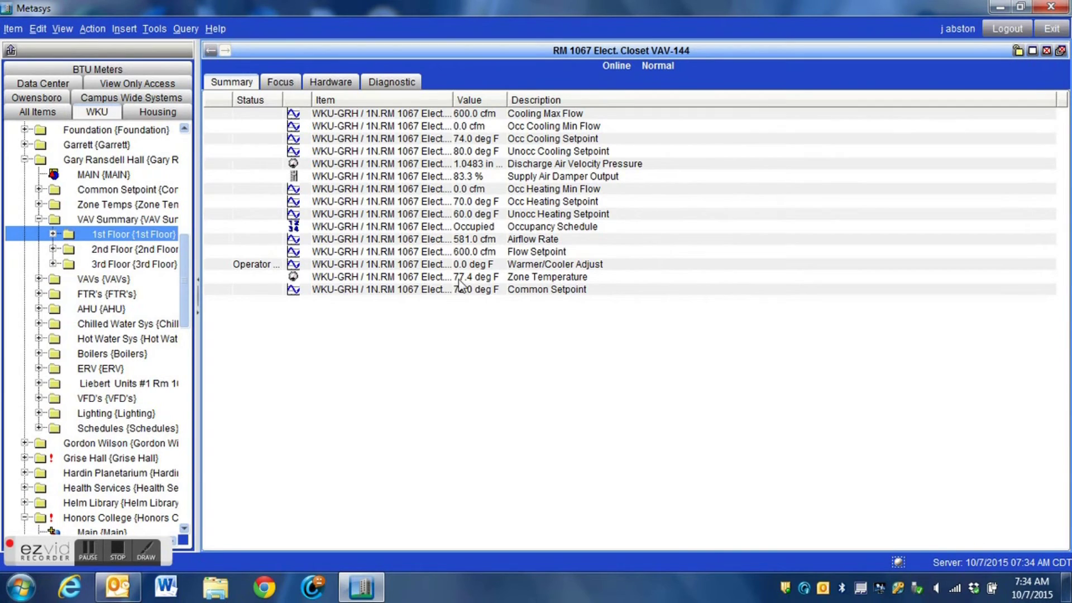
{"action": "left_click", "coordinate": [208, 51]}
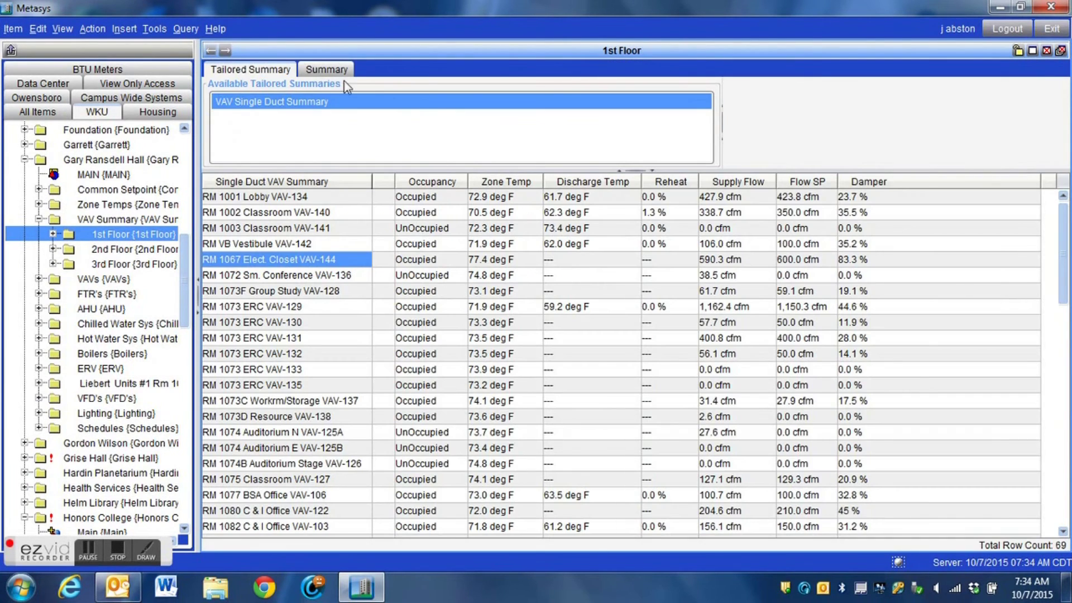
Step: Inspect Discharge Air Temperature and Heating Output in the points of RM VB Vestibule VAV-142, and return to the 1st Floor summary
{"action": "right_click", "coordinate": [286, 248]}
{"action": "left_click", "coordinate": [298, 249]}
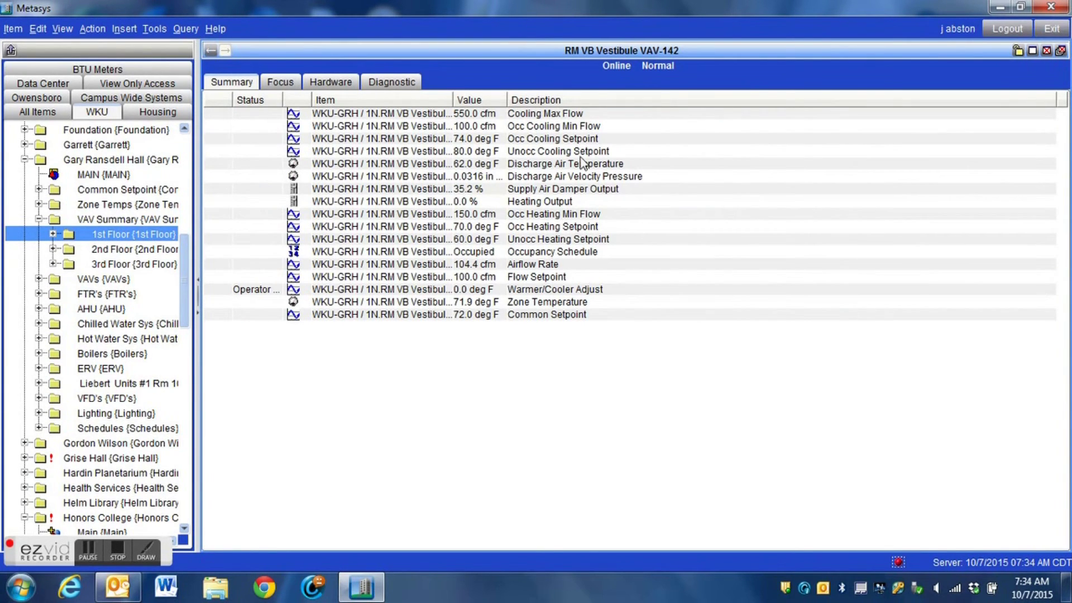
{"action": "left_click", "coordinate": [545, 165]}
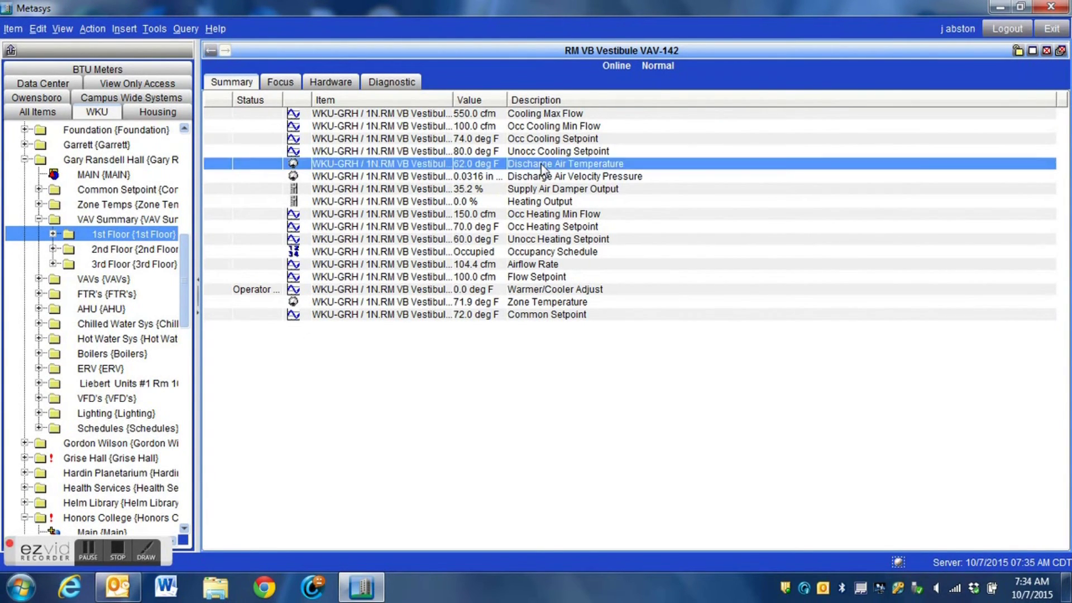
{"action": "left_click", "coordinate": [530, 205]}
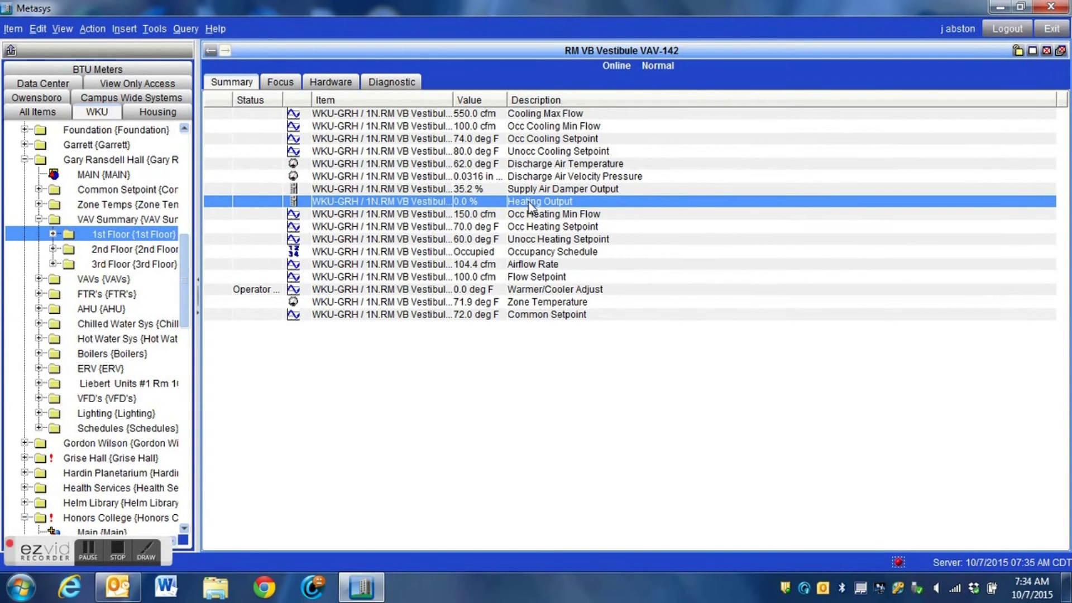
{"action": "left_click", "coordinate": [211, 51]}
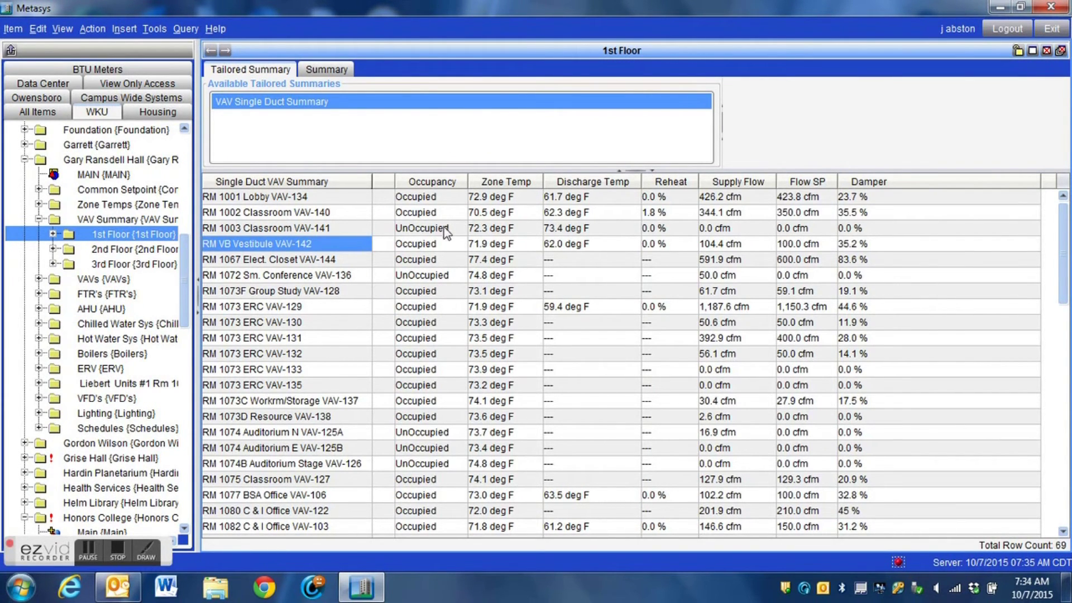
Step: Expand the 1st Floor folder and send a global Operator Override of 100 to the summary's whole Reheat column
{"action": "left_click", "coordinate": [53, 234]}
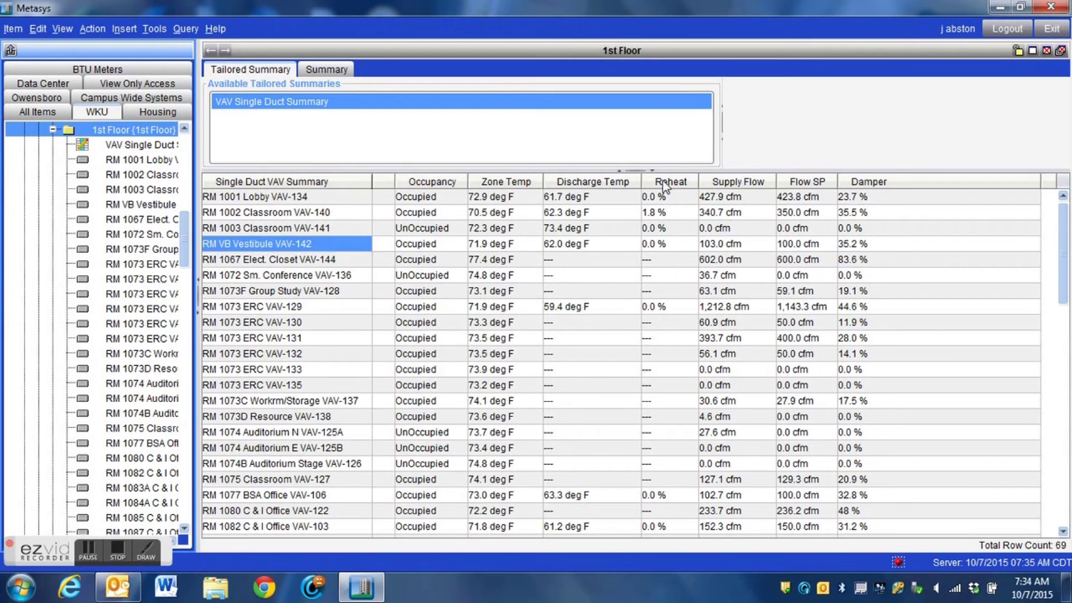
{"action": "right_click", "coordinate": [662, 179]}
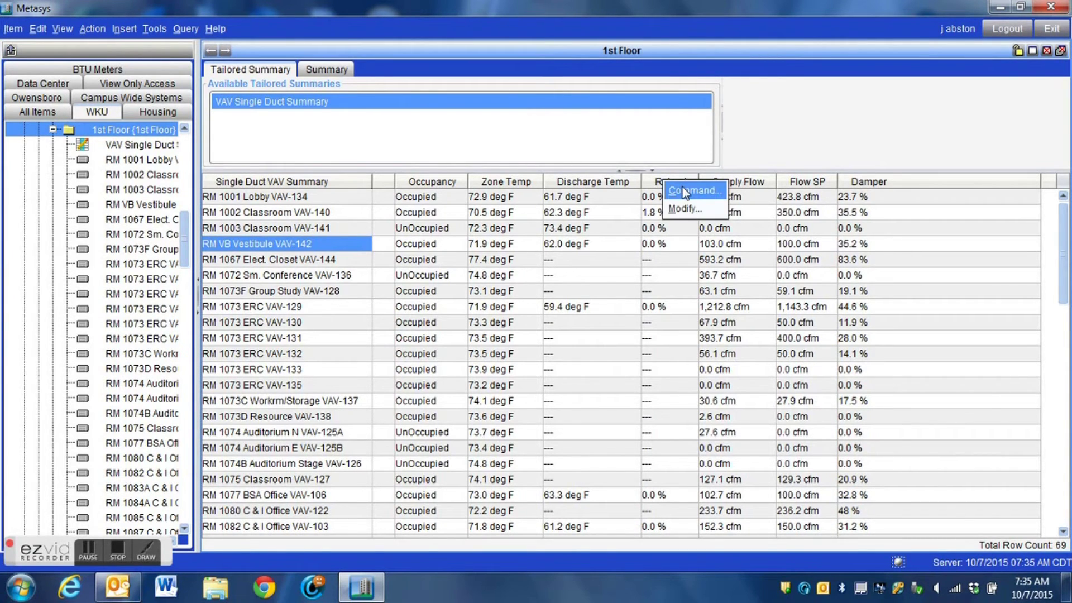
{"action": "left_click", "coordinate": [686, 191]}
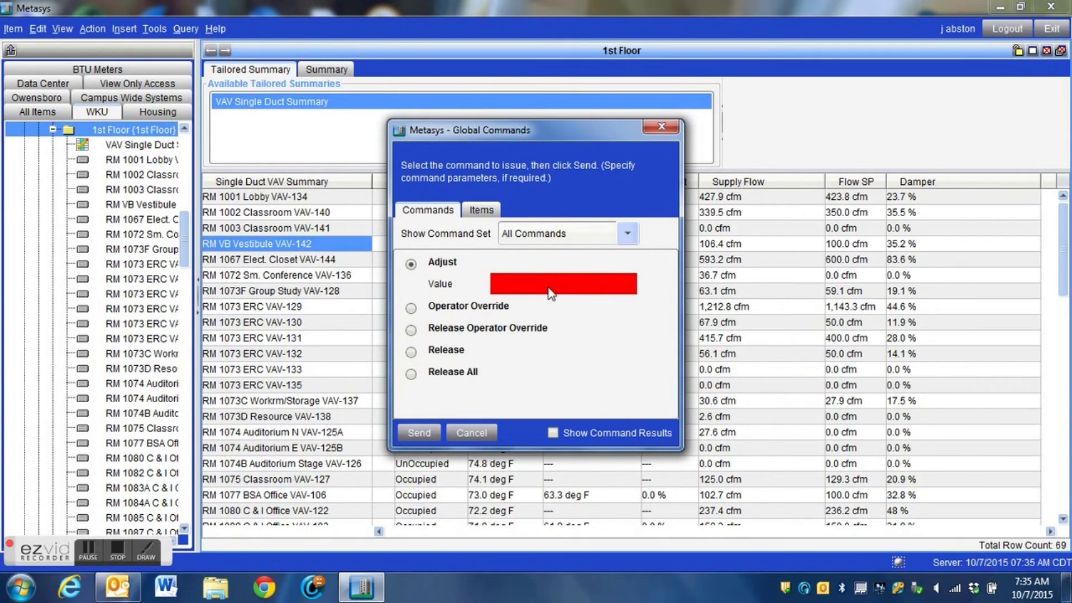
{"action": "left_click", "coordinate": [411, 309]}
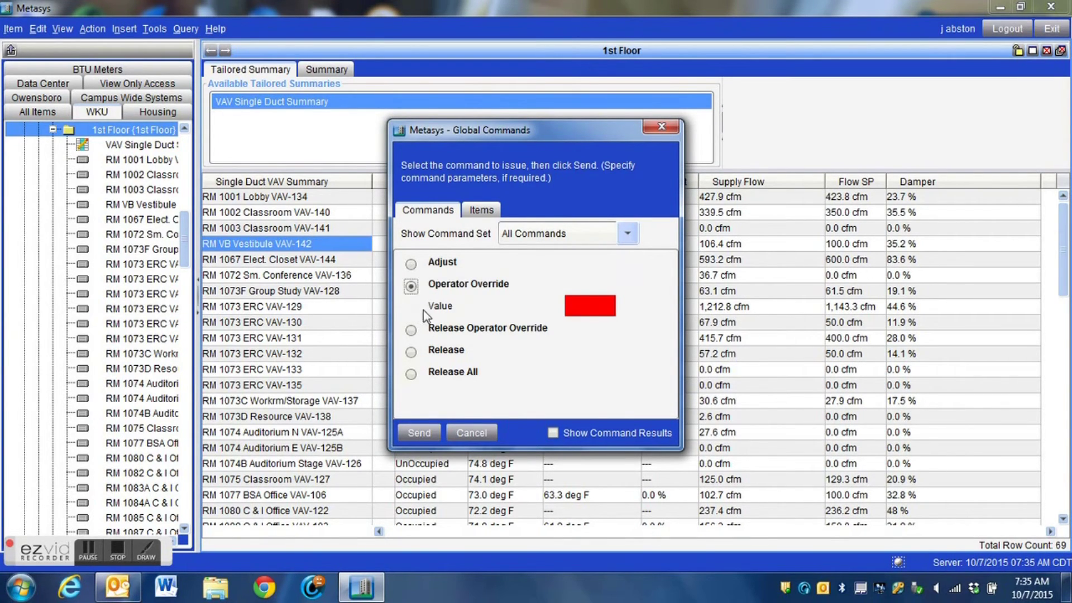
{"action": "left_click", "coordinate": [581, 307]}
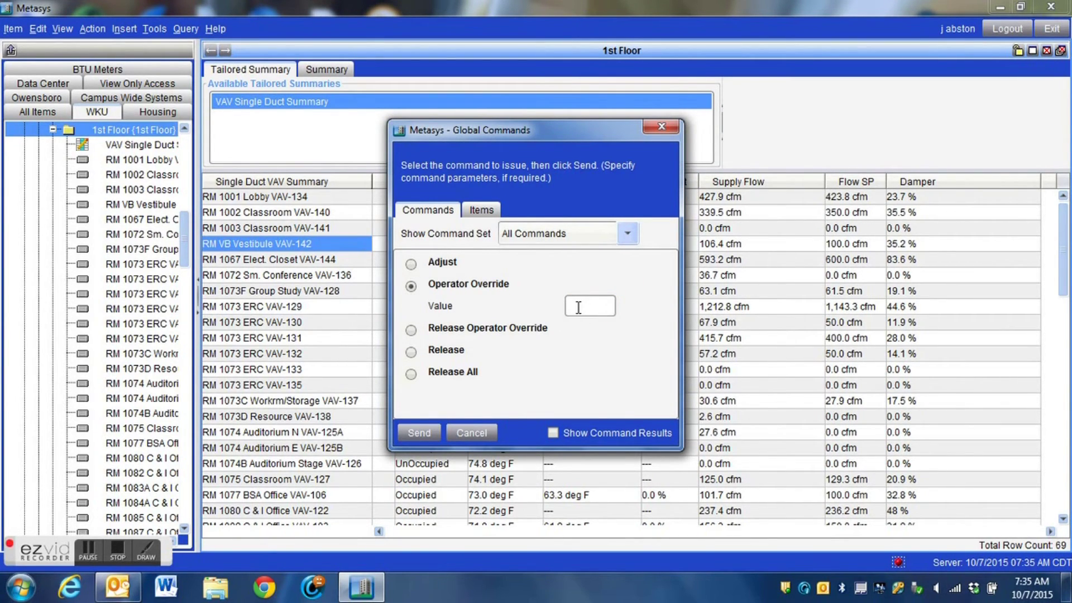
{"action": "type", "text": "100"}
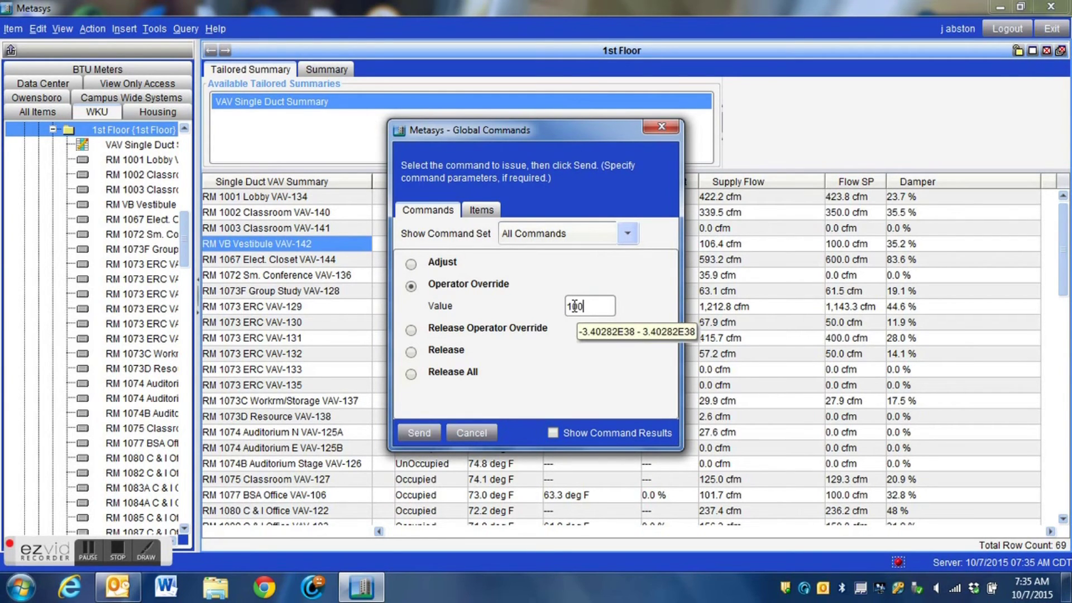
{"action": "left_click", "coordinate": [419, 433]}
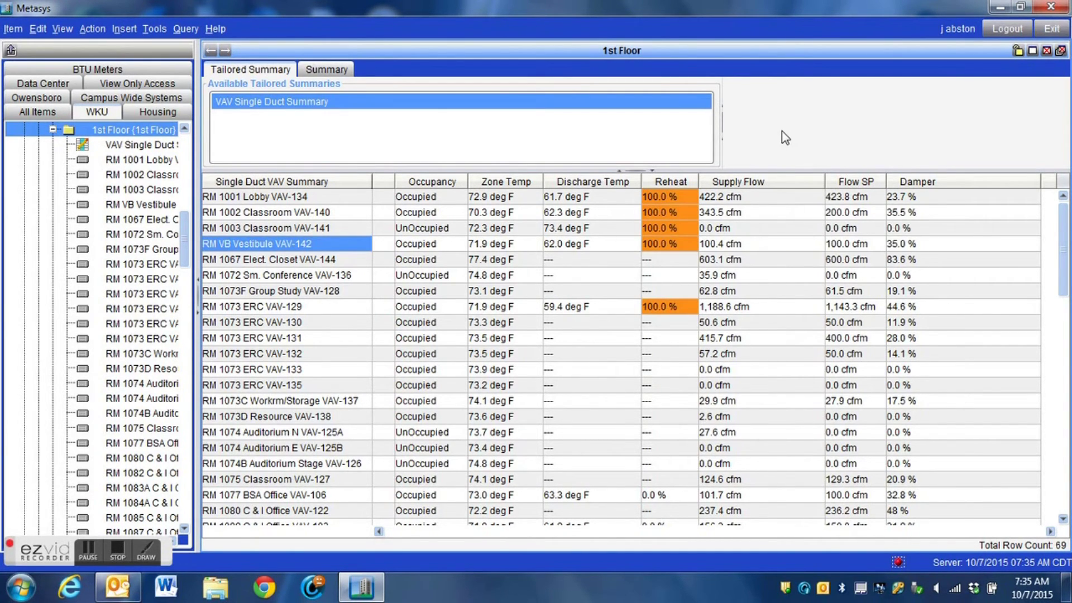
Step: Check the Reheat values down the 1st Floor summary and dismiss the global command completion report
{"action": "scroll", "coordinate": [731, 224], "scroll_direction": "down", "scroll_amount": 7}
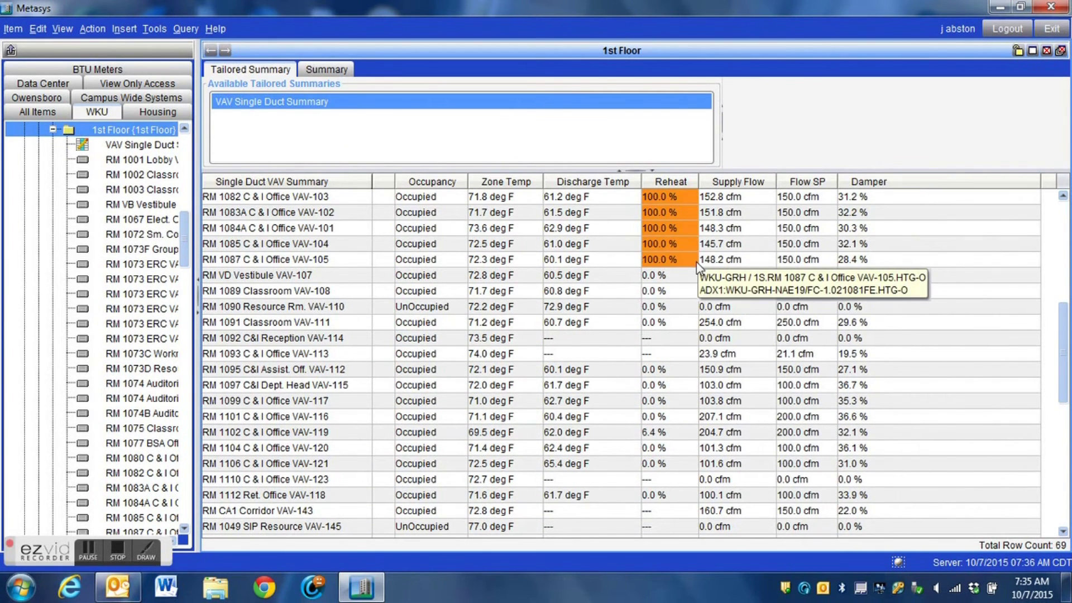
{"action": "scroll", "coordinate": [697, 267], "scroll_direction": "down", "scroll_amount": 7}
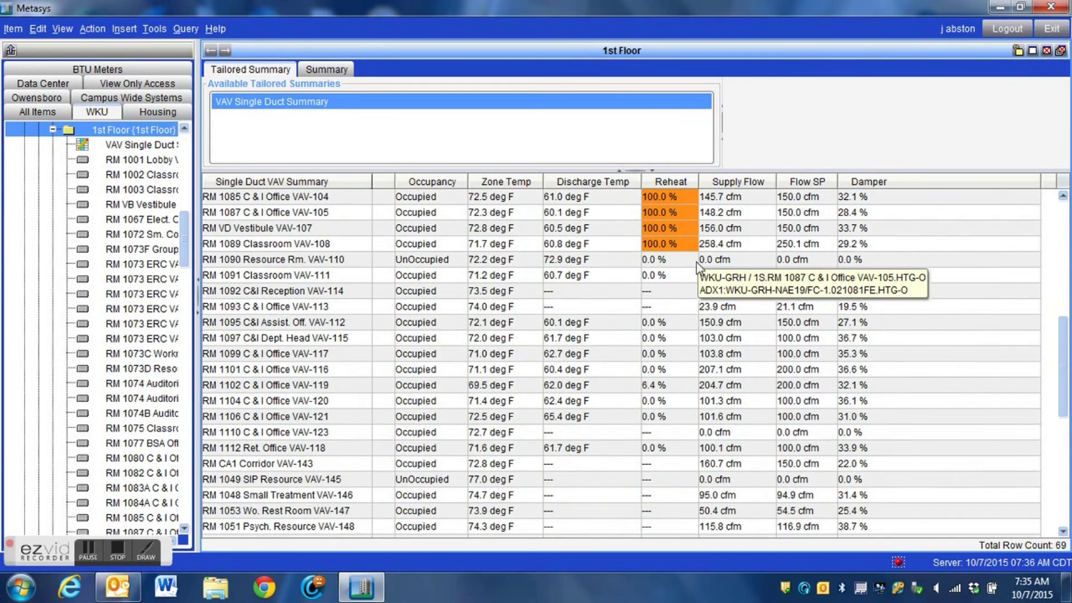
{"action": "scroll", "coordinate": [697, 267], "scroll_direction": "down", "scroll_amount": 2}
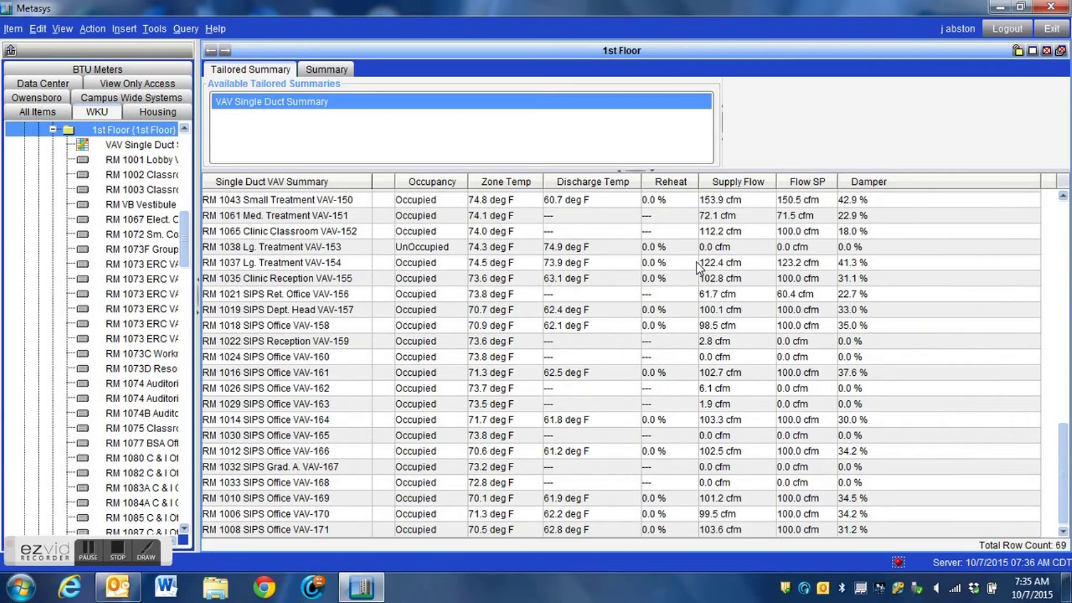
{"action": "scroll", "coordinate": [697, 267], "scroll_direction": "up", "scroll_amount": 5}
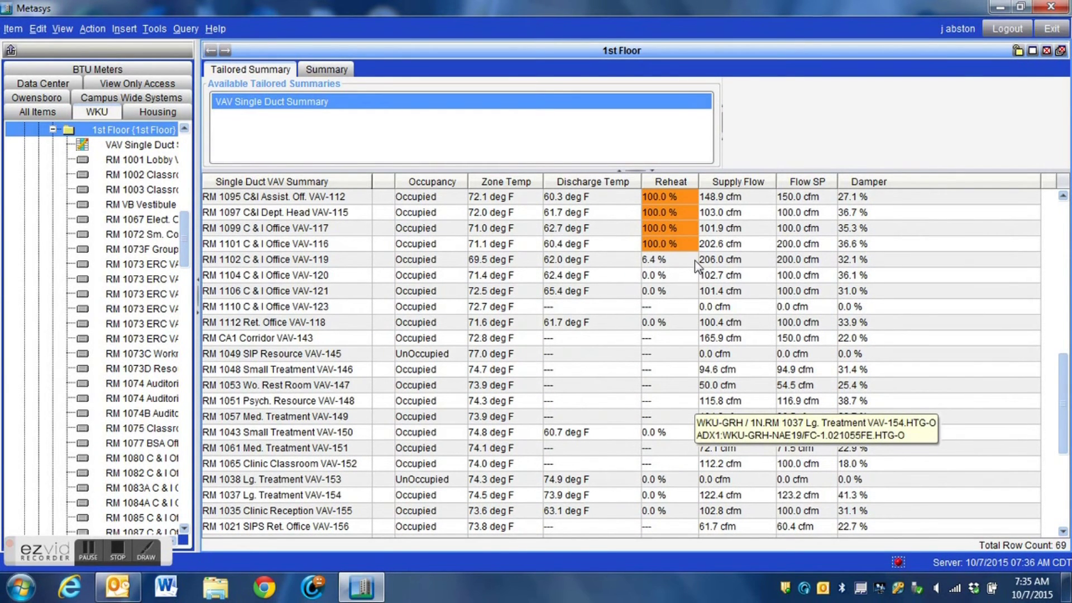
{"action": "scroll", "coordinate": [697, 267], "scroll_direction": "up", "scroll_amount": 10}
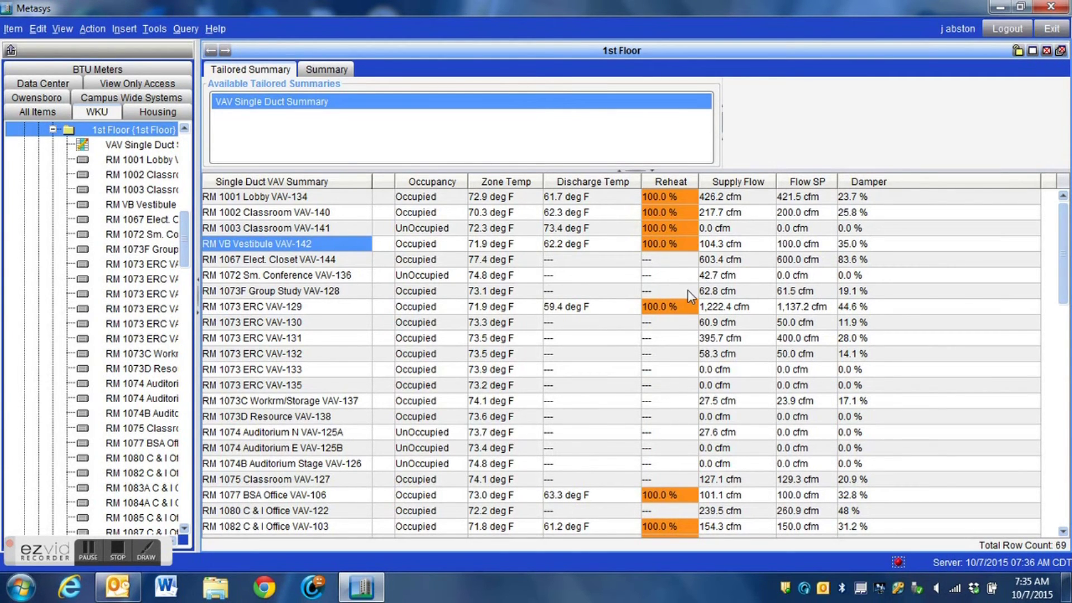
{"action": "scroll", "coordinate": [688, 289], "scroll_direction": "down", "scroll_amount": 2}
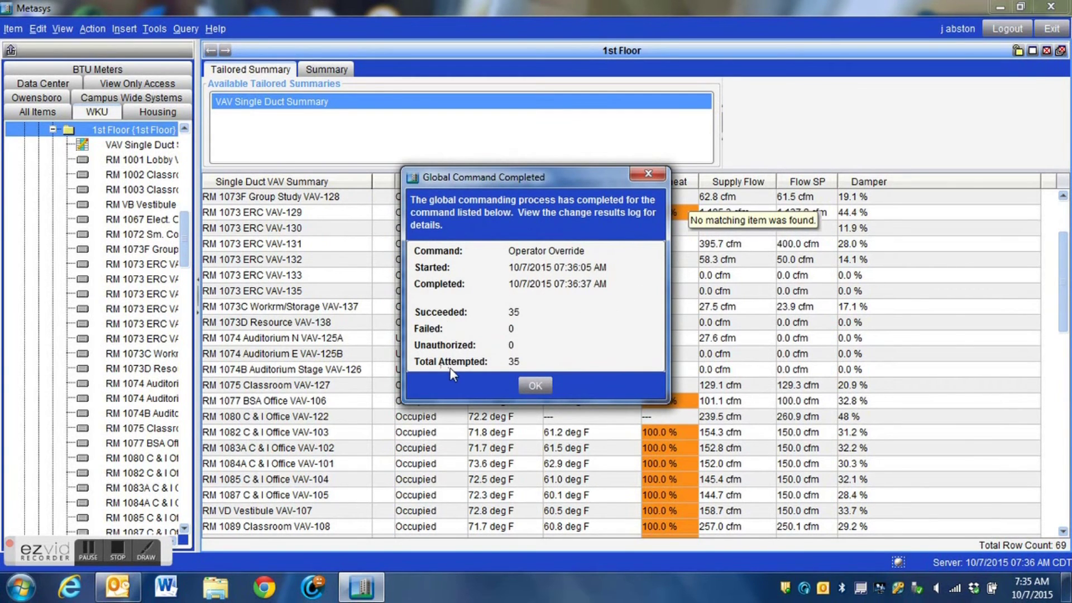
{"action": "left_click", "coordinate": [534, 386]}
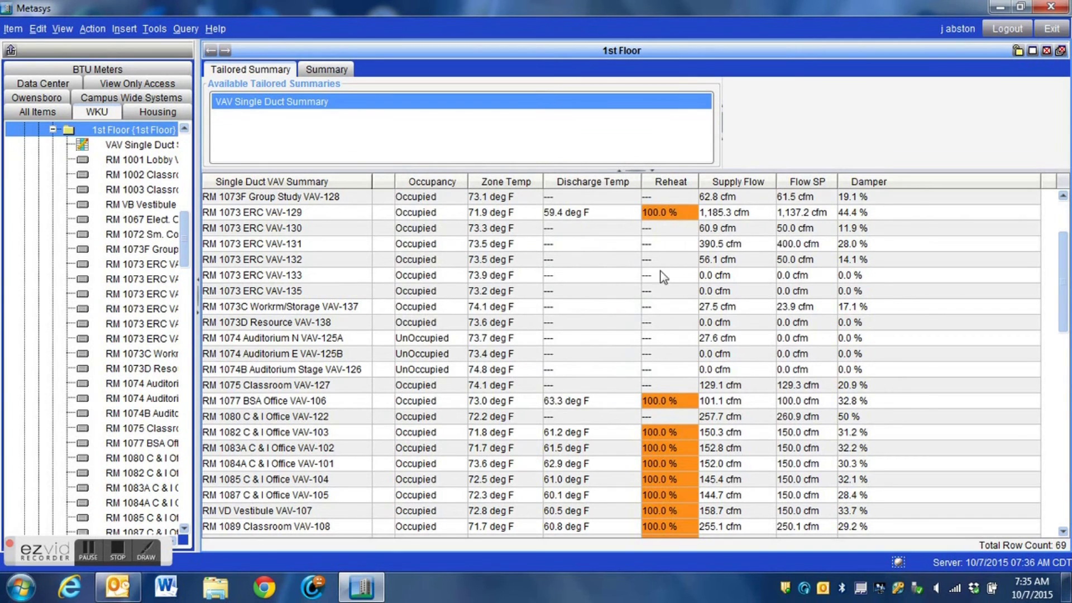
{"action": "scroll", "coordinate": [681, 260], "scroll_direction": "up", "scroll_amount": 2}
{"action": "scroll", "coordinate": [744, 397], "scroll_direction": "down", "scroll_amount": 7}
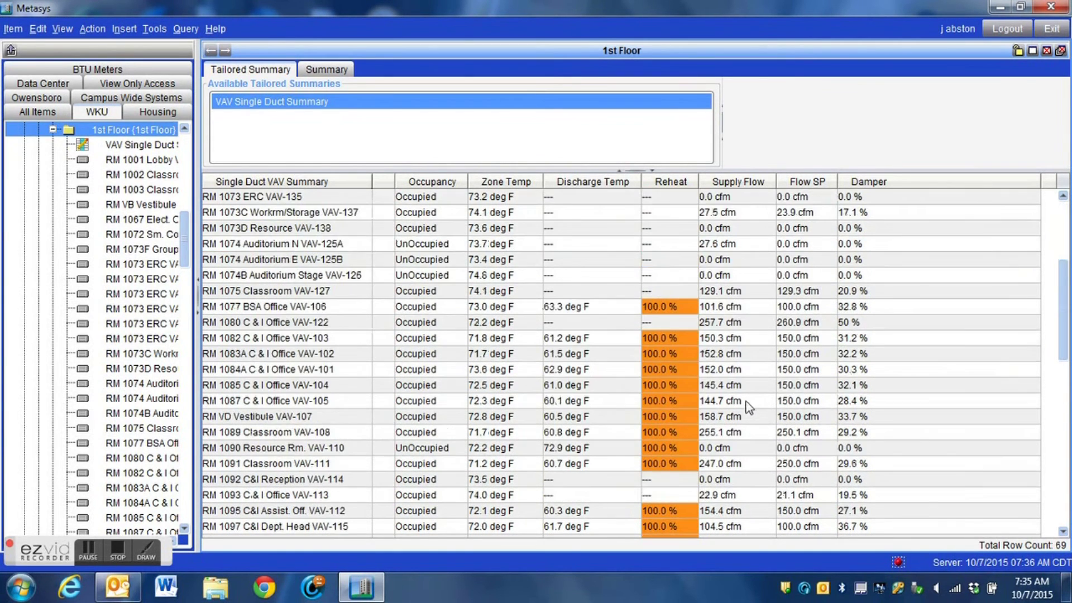
Step: Send a global Release Operator Override command to the 1st Floor summary's whole Reheat column
{"action": "scroll", "coordinate": [744, 398], "scroll_direction": "down", "scroll_amount": 1}
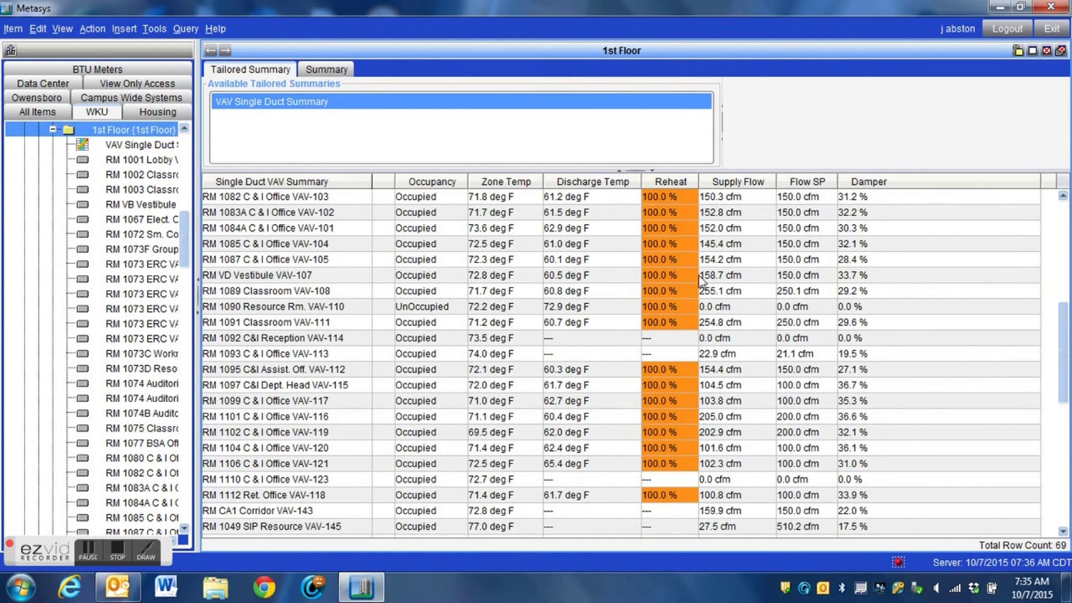
{"action": "right_click", "coordinate": [671, 180]}
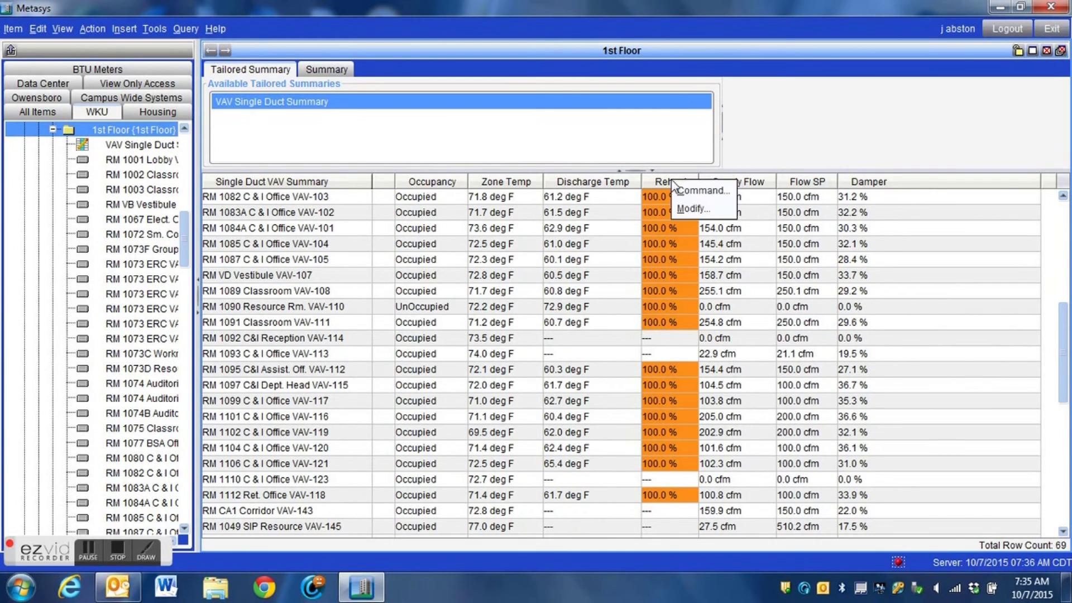
{"action": "left_click", "coordinate": [698, 193]}
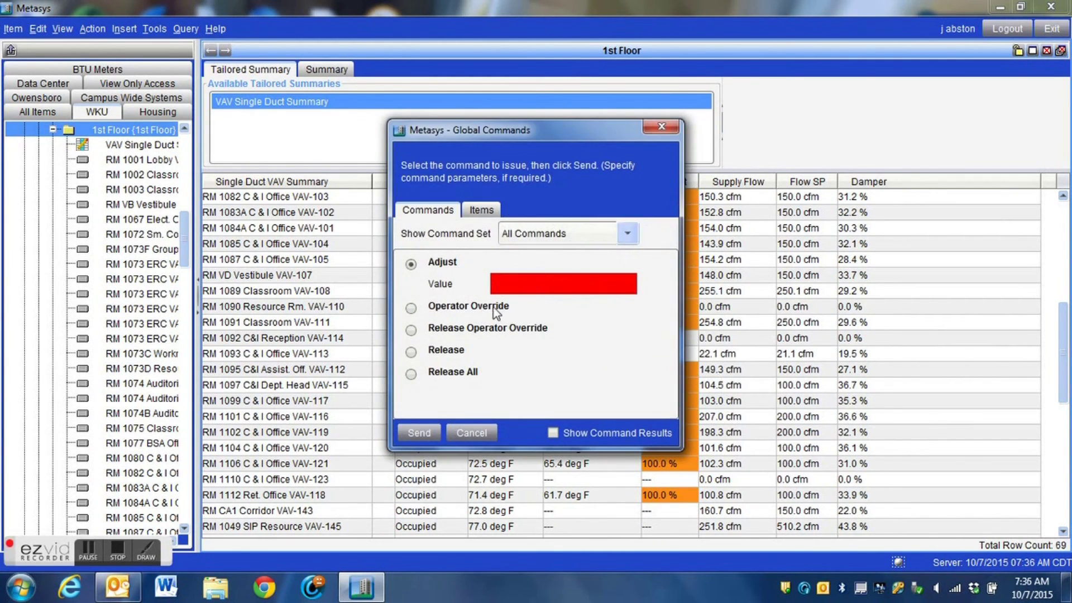
{"action": "left_click", "coordinate": [411, 330]}
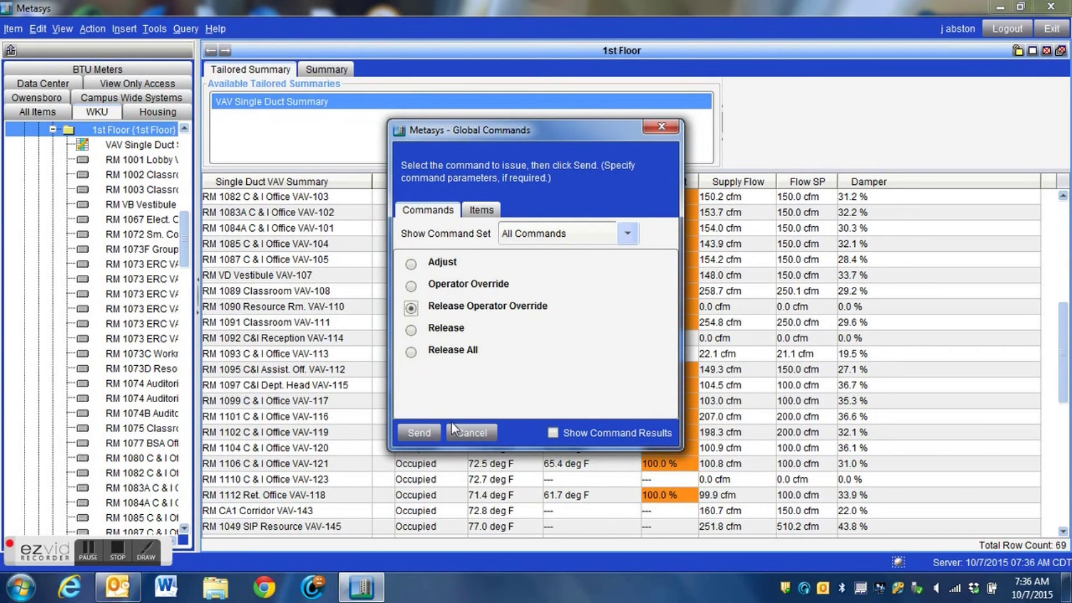
{"action": "left_click", "coordinate": [420, 429]}
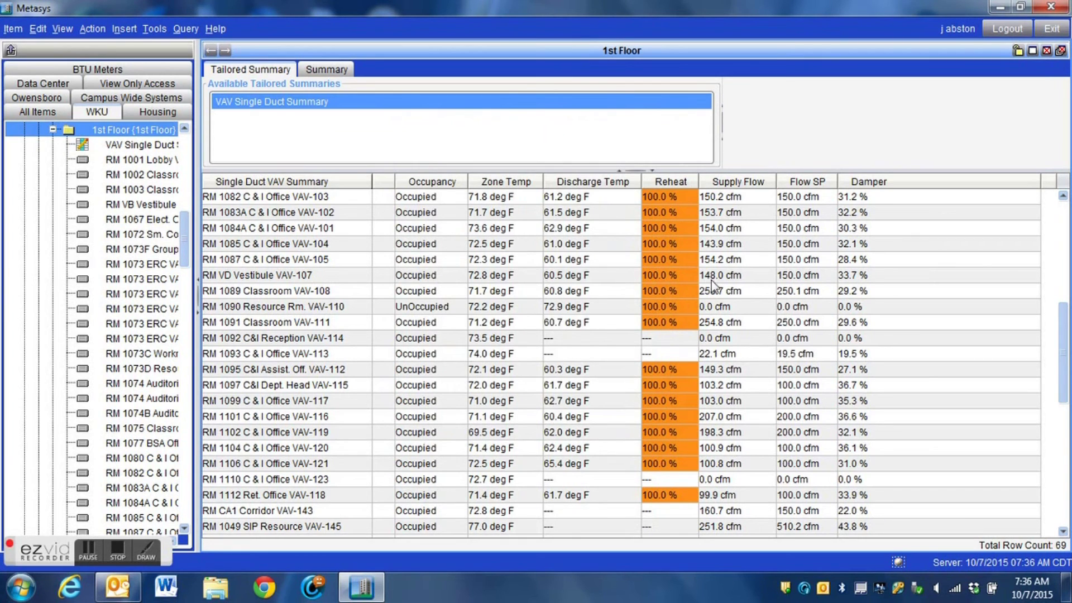
Step: Check the Reheat values throughout the 1st Floor summary after the release and dismiss the global command completion report
{"action": "scroll", "coordinate": [715, 266], "scroll_direction": "up", "scroll_amount": 4}
{"action": "scroll", "coordinate": [715, 267], "scroll_direction": "up", "scroll_amount": 3}
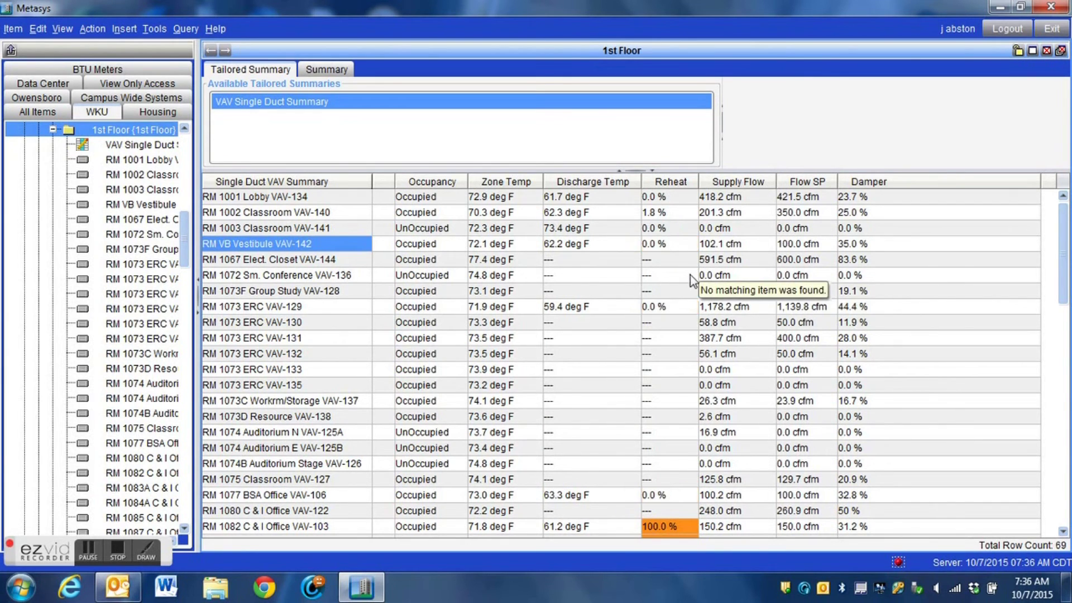
{"action": "scroll", "coordinate": [698, 280], "scroll_direction": "down", "scroll_amount": 5}
{"action": "scroll", "coordinate": [709, 289], "scroll_direction": "down", "scroll_amount": 2}
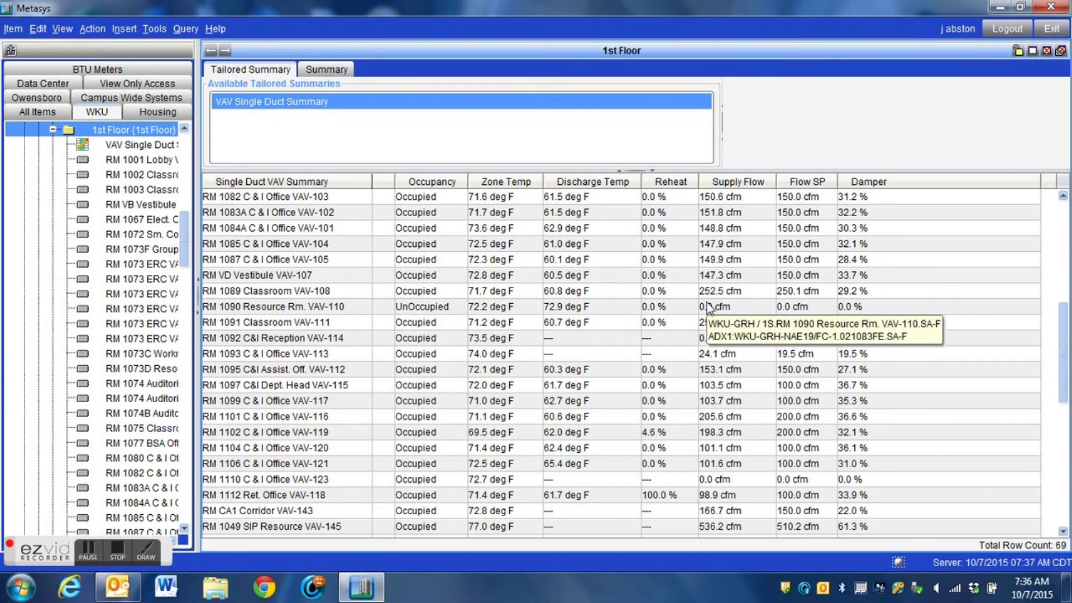
{"action": "scroll", "coordinate": [708, 307], "scroll_direction": "down", "scroll_amount": 8}
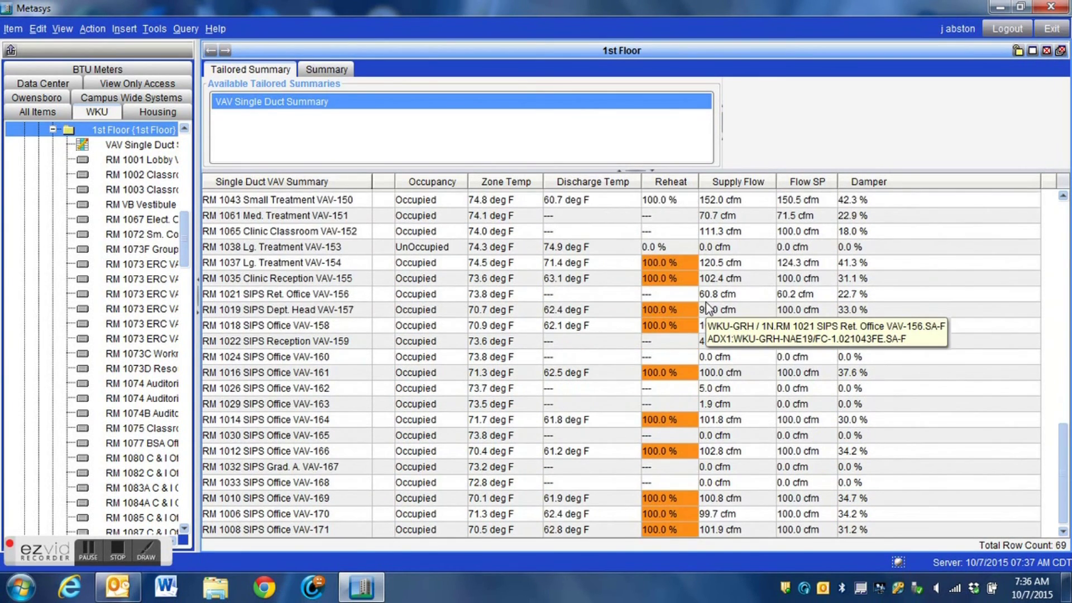
{"action": "scroll", "coordinate": [708, 307], "scroll_direction": "up", "scroll_amount": 10}
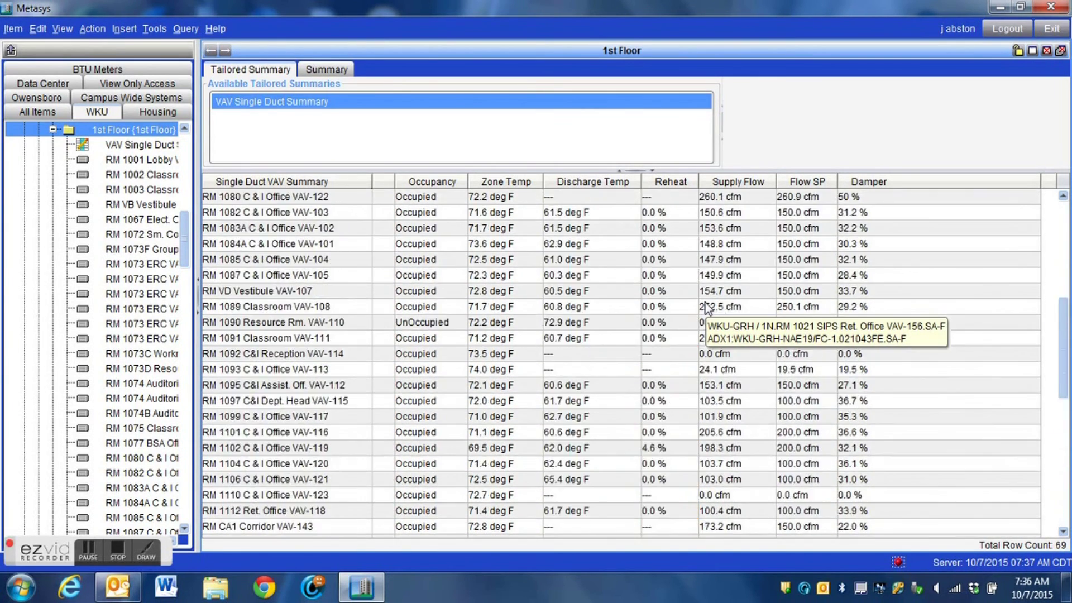
{"action": "scroll", "coordinate": [706, 307], "scroll_direction": "up", "scroll_amount": 2}
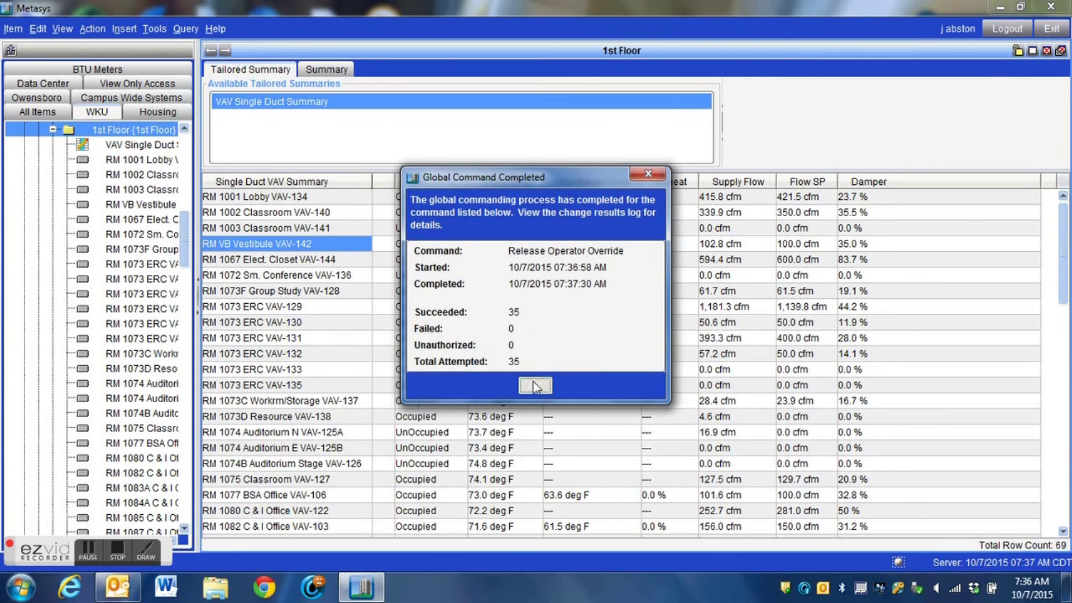
{"action": "left_click", "coordinate": [535, 385]}
Step: Collapse the 1st Floor folder, expand the VAV Summaries folder under DUC, and widen the navigation tree to show full folder names
{"action": "scroll", "coordinate": [112, 157], "scroll_direction": "up", "scroll_amount": 1}
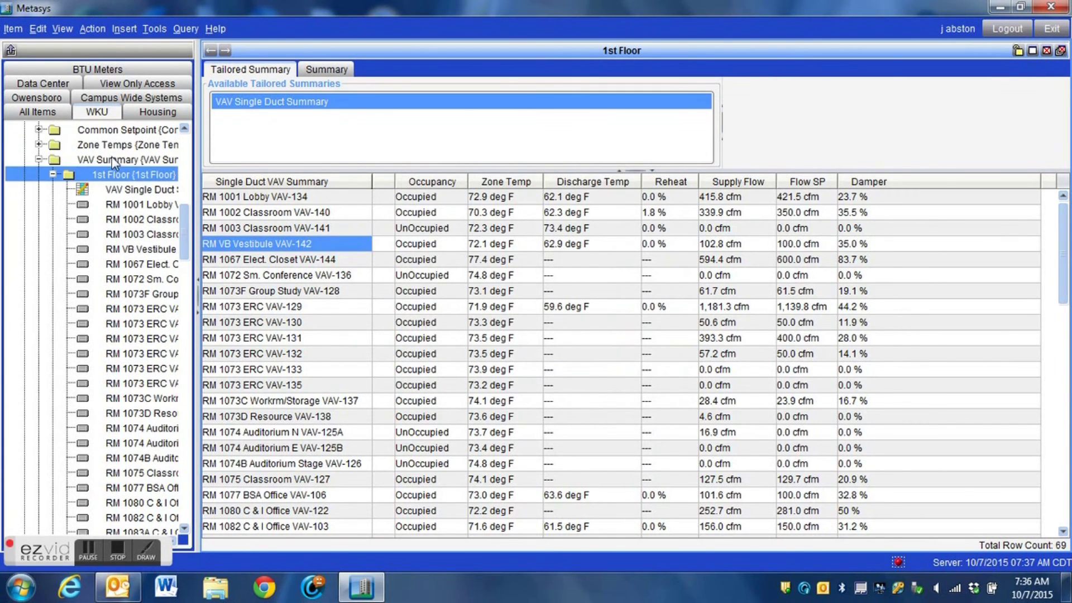
{"action": "left_click", "coordinate": [53, 174]}
{"action": "scroll", "coordinate": [120, 204], "scroll_direction": "up", "scroll_amount": 2}
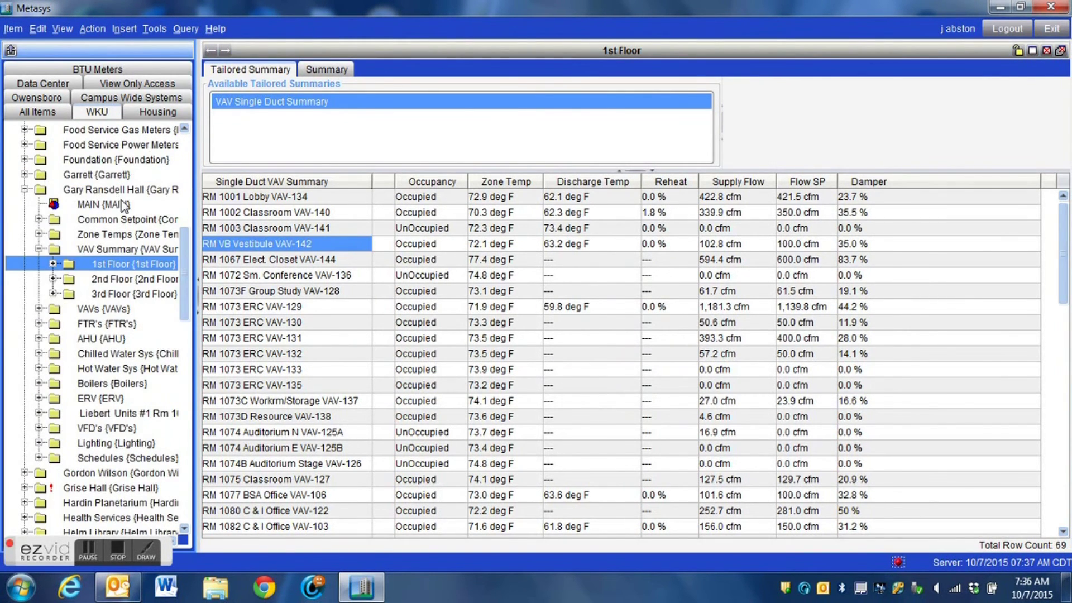
{"action": "scroll", "coordinate": [123, 207], "scroll_direction": "down", "scroll_amount": 2}
{"action": "scroll", "coordinate": [120, 205], "scroll_direction": "up", "scroll_amount": 5}
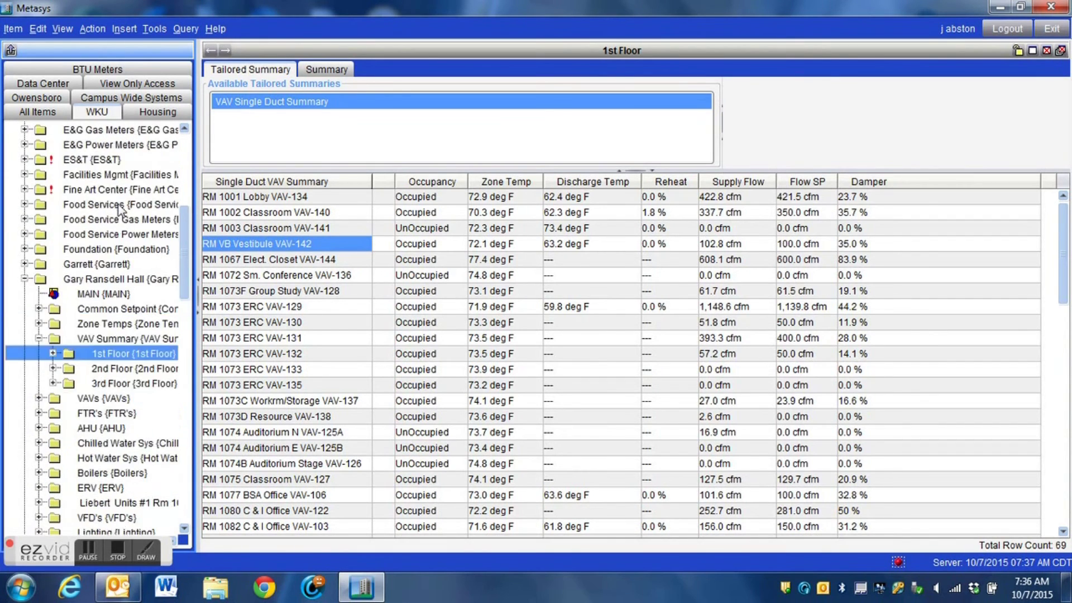
{"action": "left_click", "coordinate": [24, 144]}
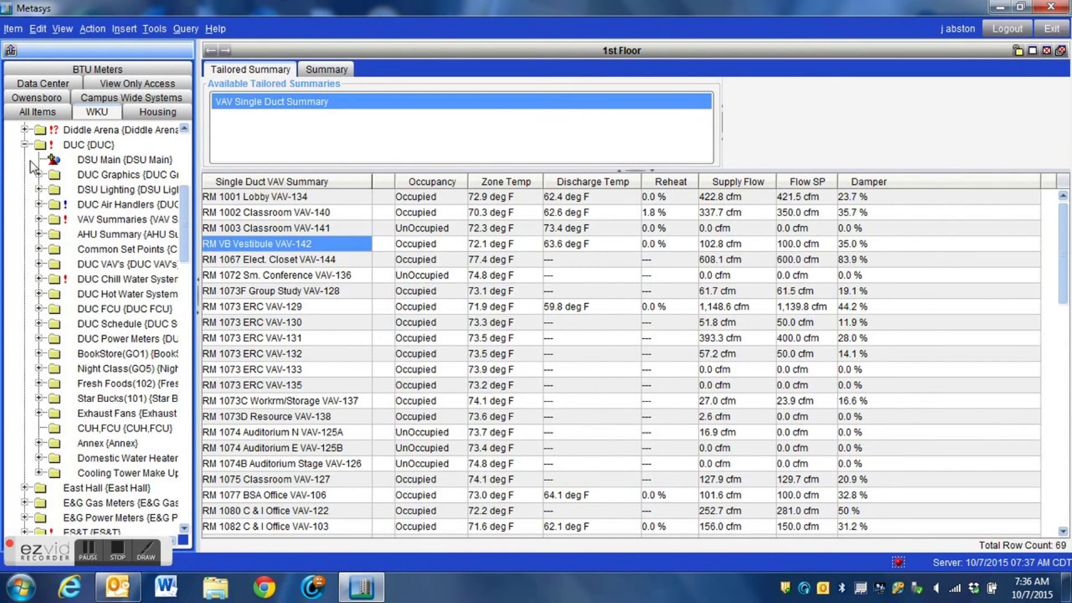
{"action": "left_click", "coordinate": [38, 219]}
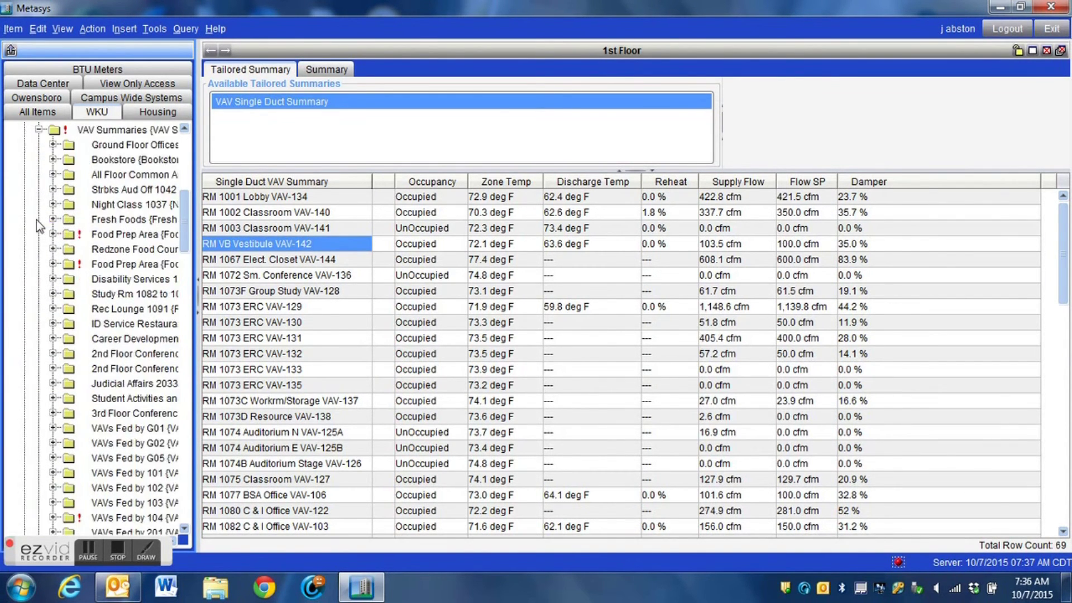
{"action": "left_click_drag", "start_coordinate": [197, 242], "coordinate": [360, 246]}
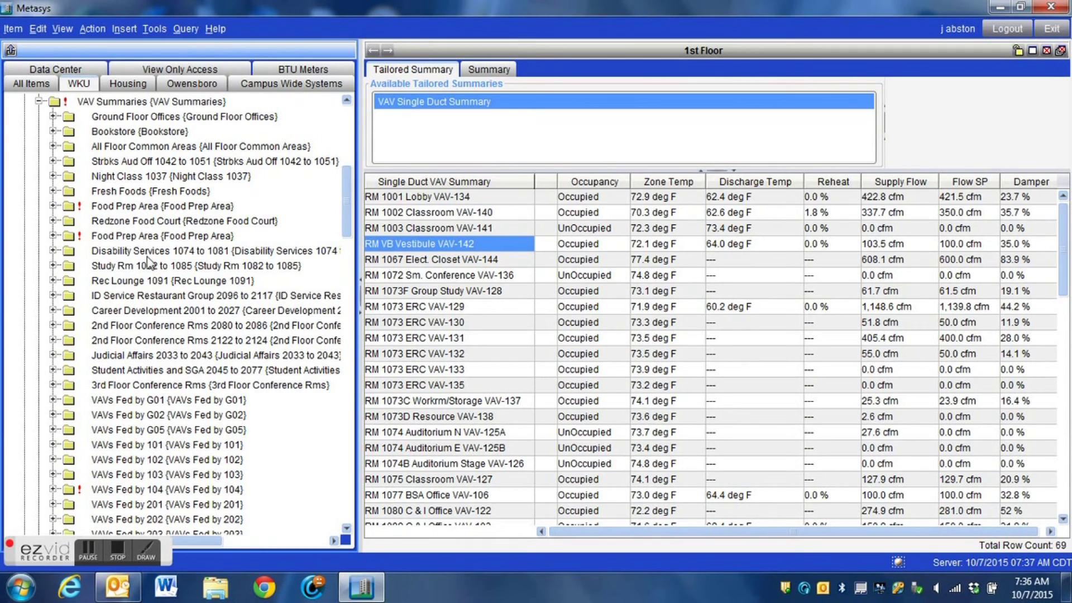
Step: View the VAVs Fed by 202 tailored summary and the definition of the VAV Single Duct Summary in its folder
{"action": "scroll", "coordinate": [162, 270], "scroll_direction": "down", "scroll_amount": 3}
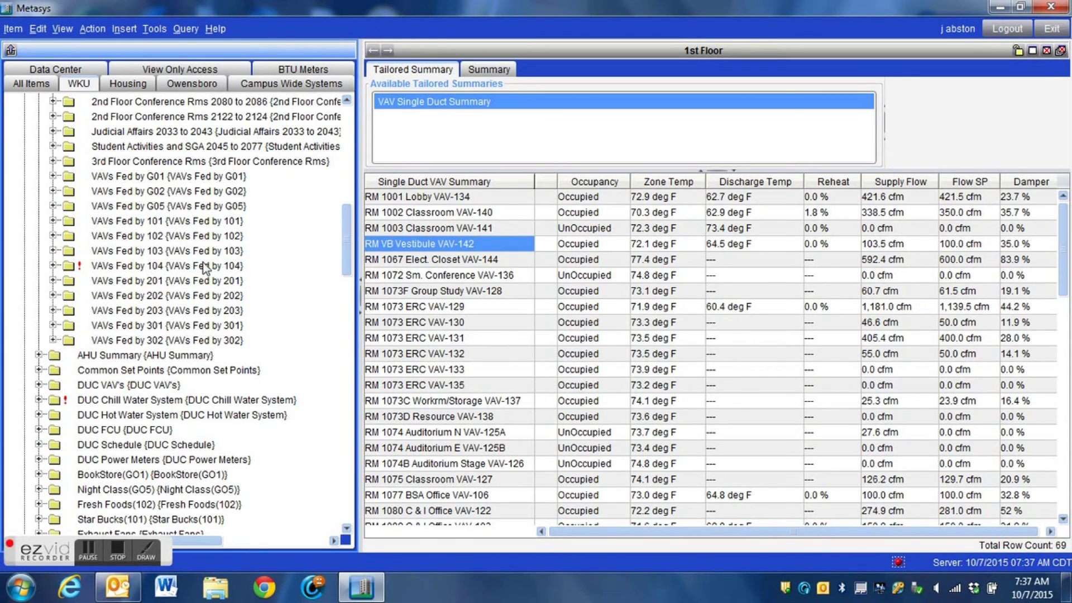
{"action": "left_click", "coordinate": [171, 297]}
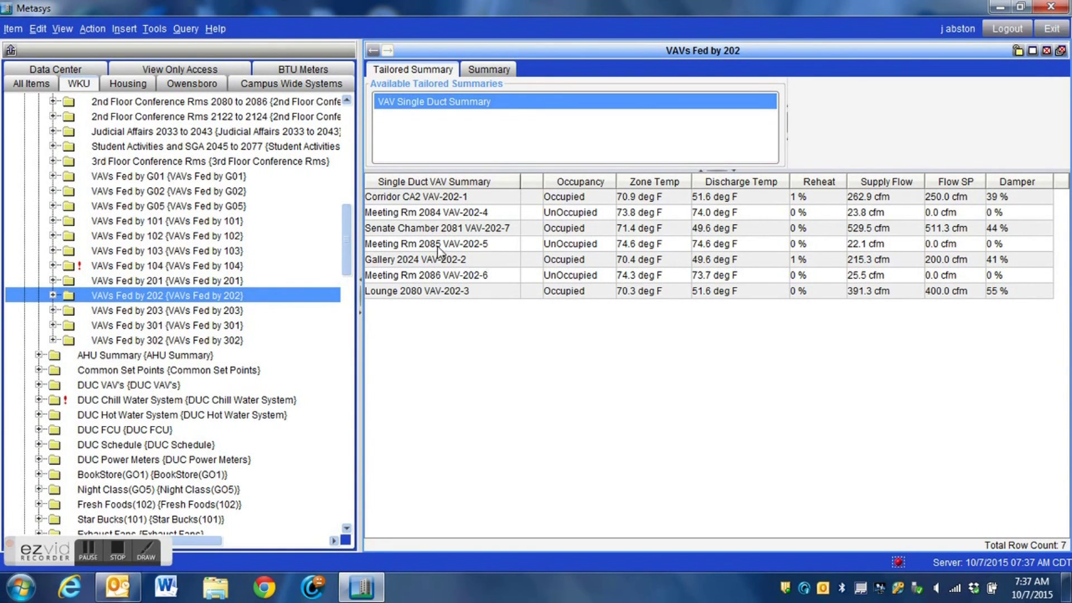
{"action": "scroll", "coordinate": [293, 255], "scroll_direction": "up", "scroll_amount": 3}
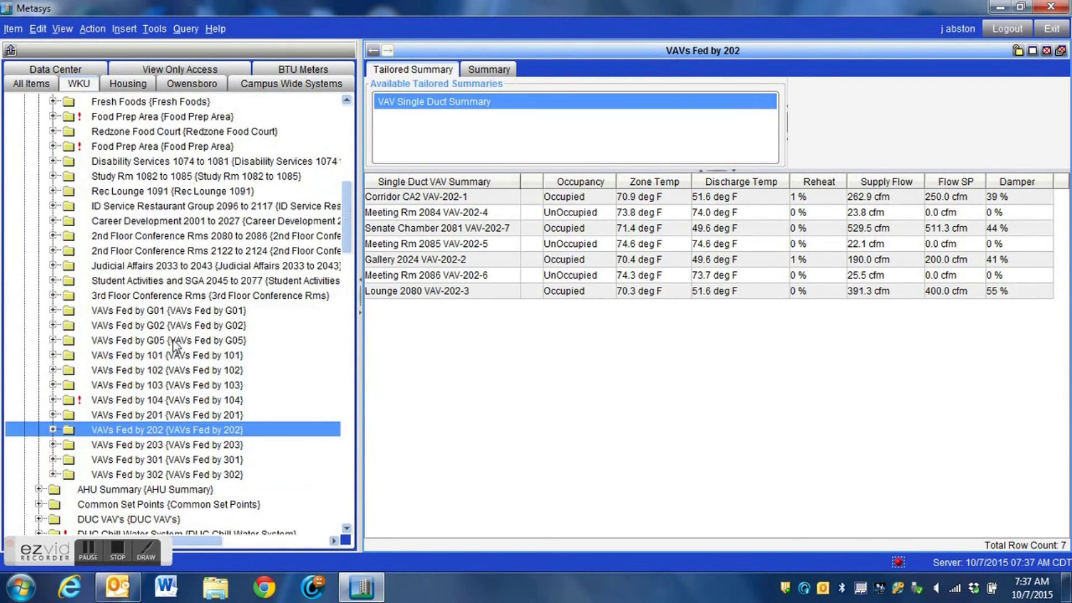
{"action": "left_click", "coordinate": [52, 430]}
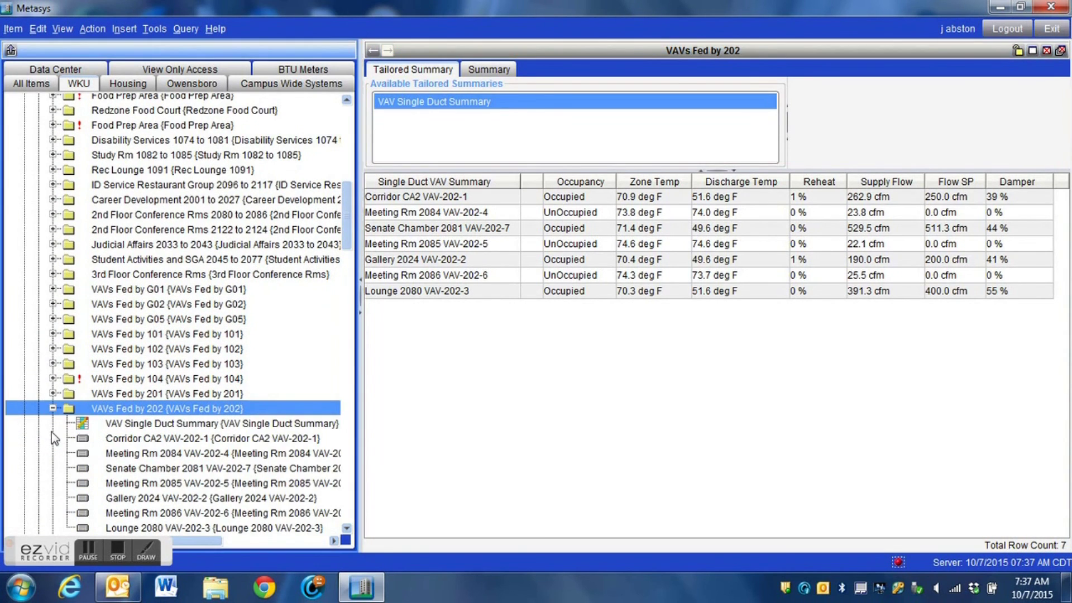
{"action": "left_click", "coordinate": [148, 427]}
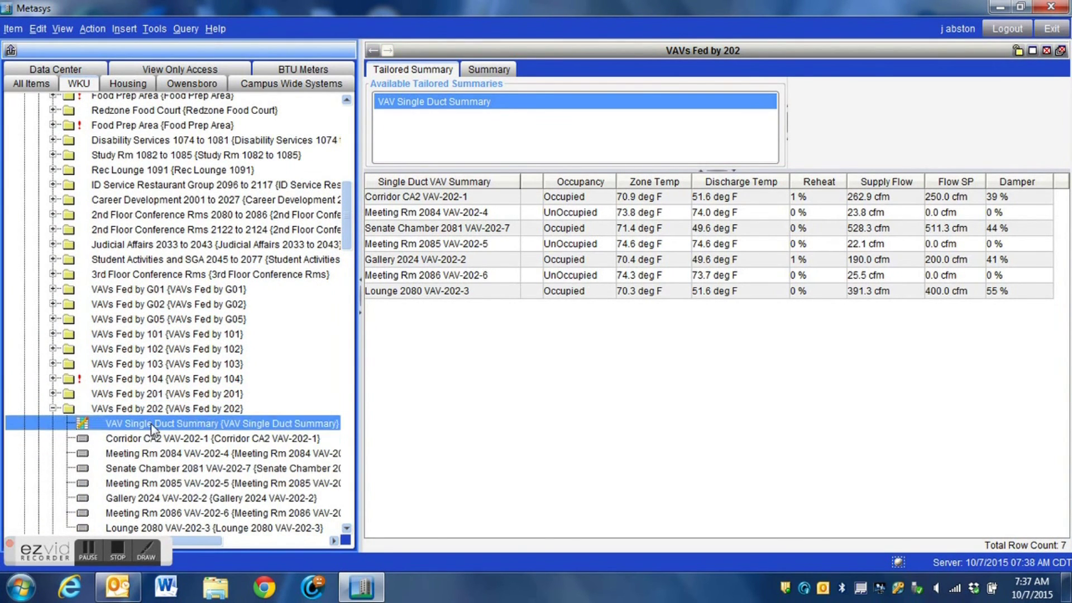
{"action": "double_click", "coordinate": [154, 423]}
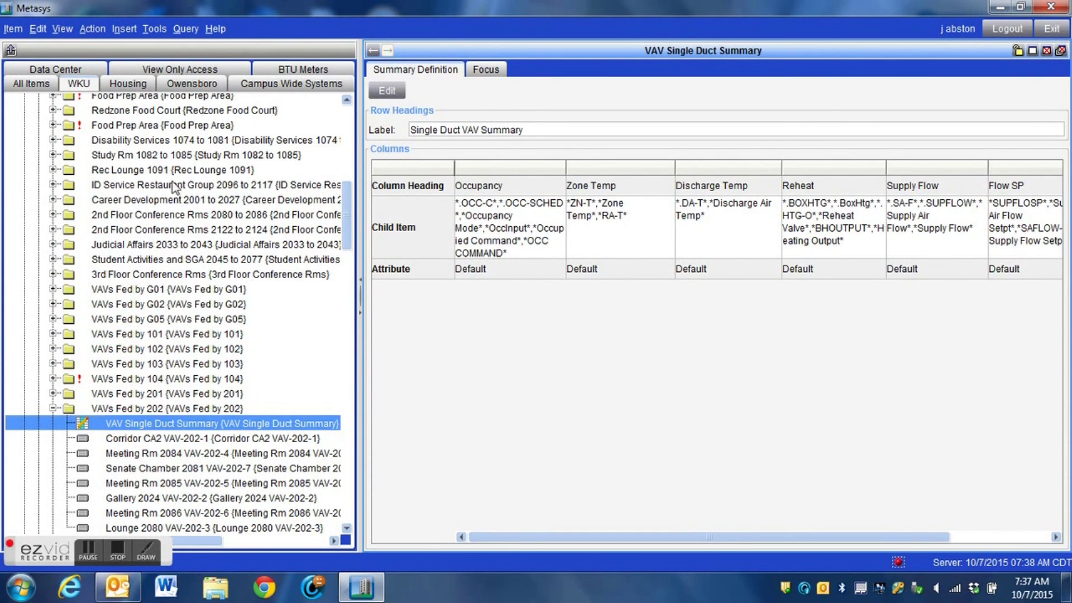
Step: View the DUC tailored summaries for the first Food Prep Area folder and Disability Services 1074 to 1081
{"action": "scroll", "coordinate": [167, 203], "scroll_direction": "up", "scroll_amount": 3}
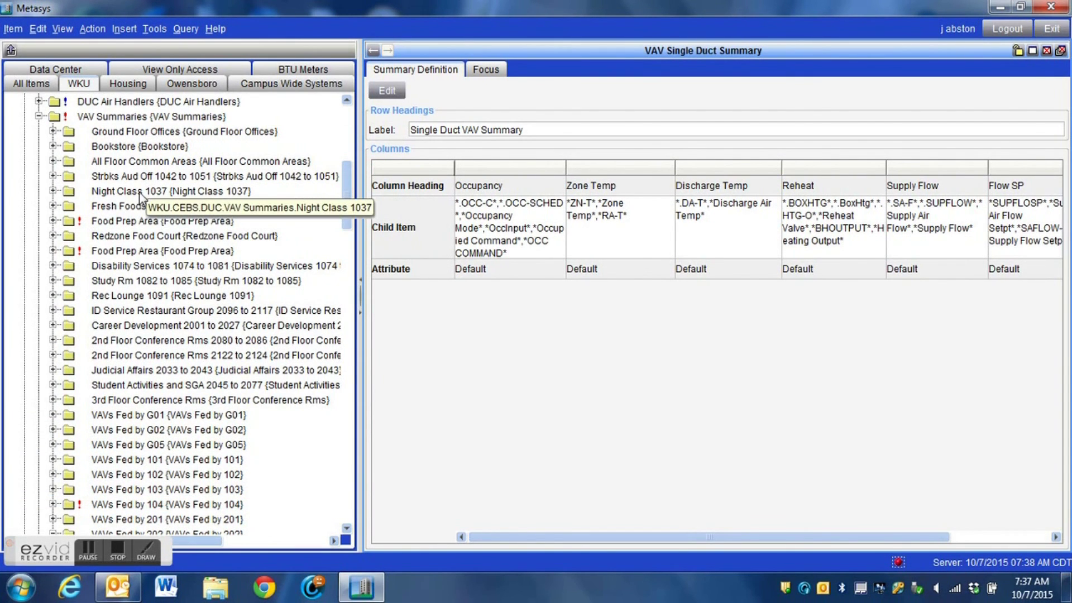
{"action": "left_click", "coordinate": [124, 222]}
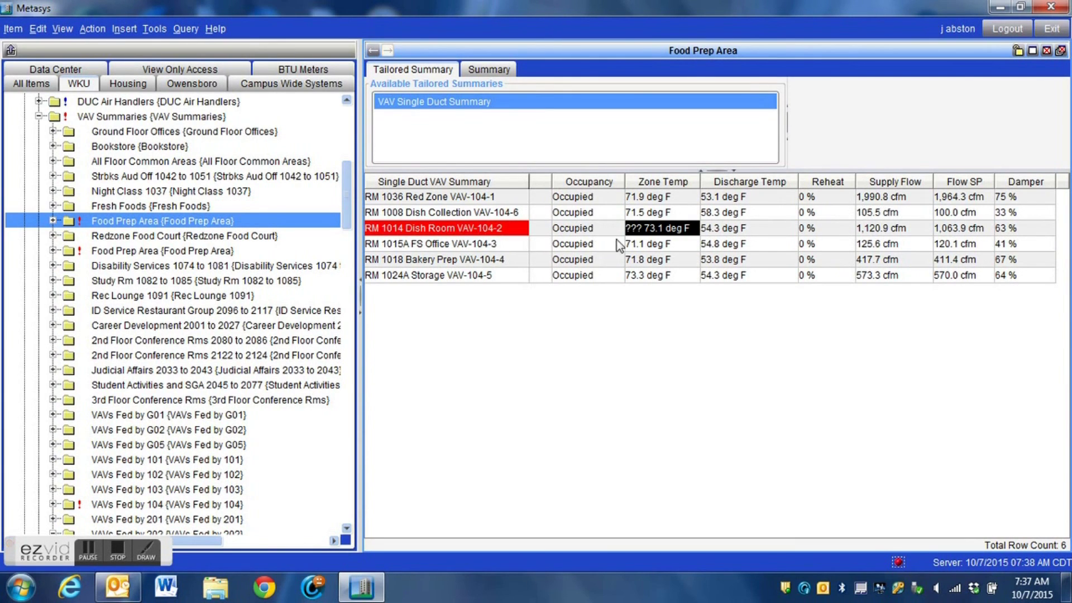
{"action": "left_click", "coordinate": [150, 266]}
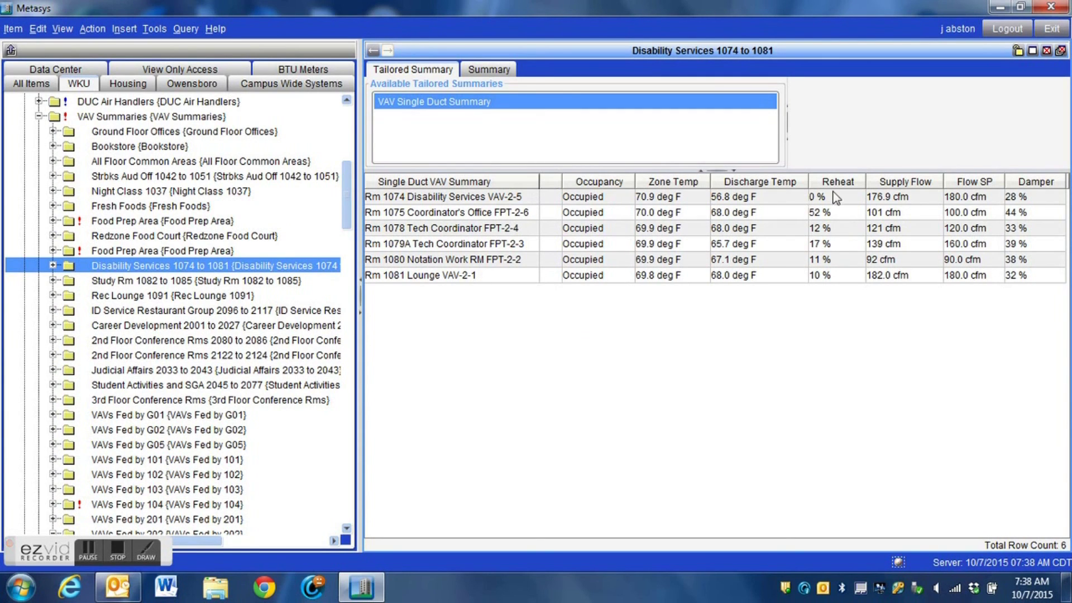
Step: View the point list of Rm 1074 Disability Services VAV-2-5 and return to the Disability Services summary
{"action": "right_click", "coordinate": [428, 198]}
{"action": "left_click", "coordinate": [451, 210]}
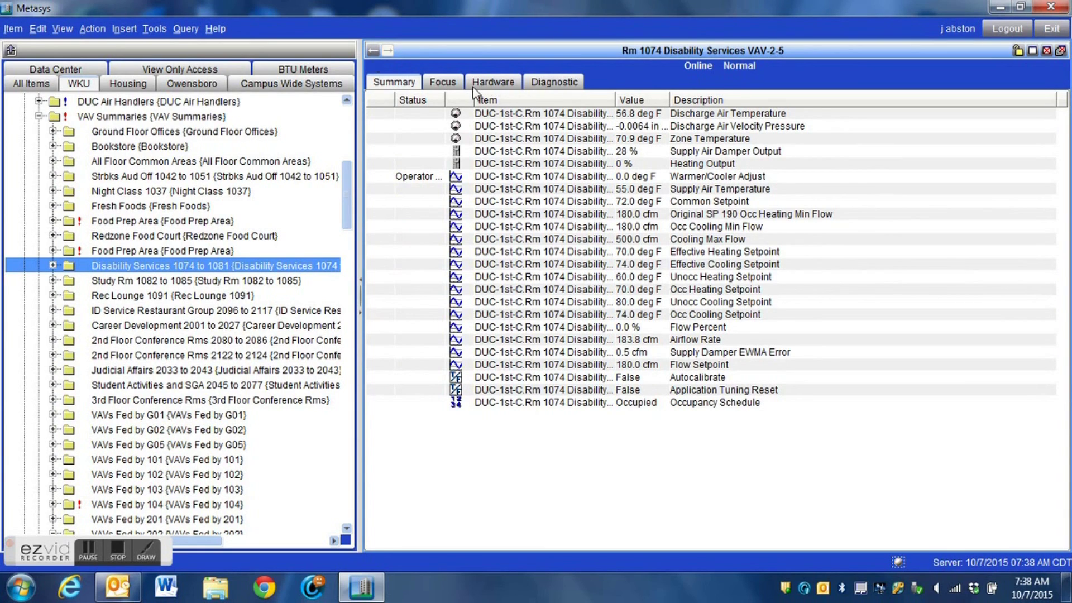
{"action": "left_click", "coordinate": [371, 51]}
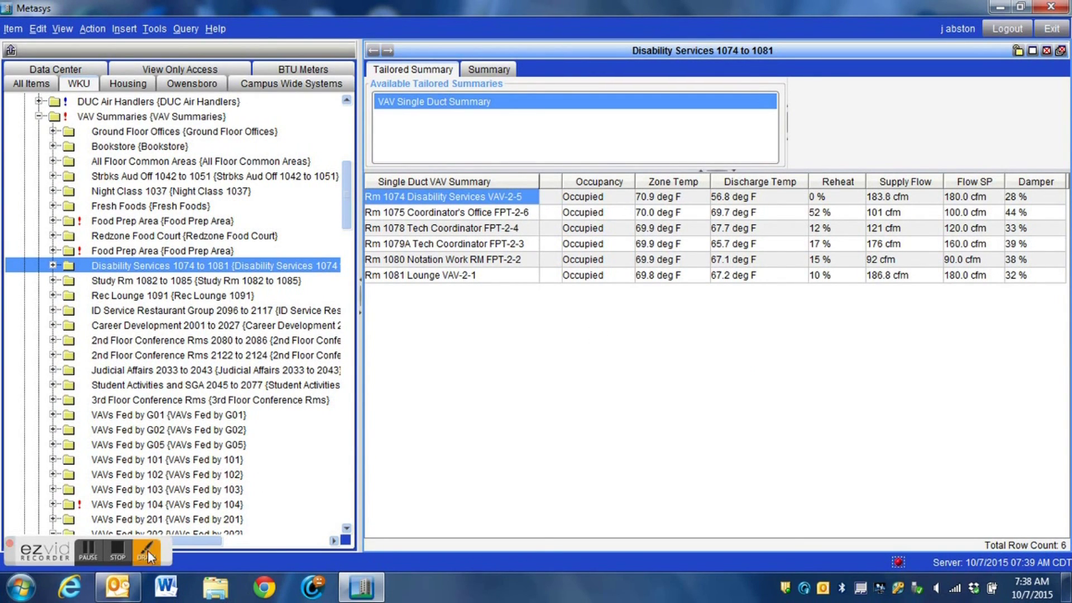
{"action": "left_click", "coordinate": [117, 551]}
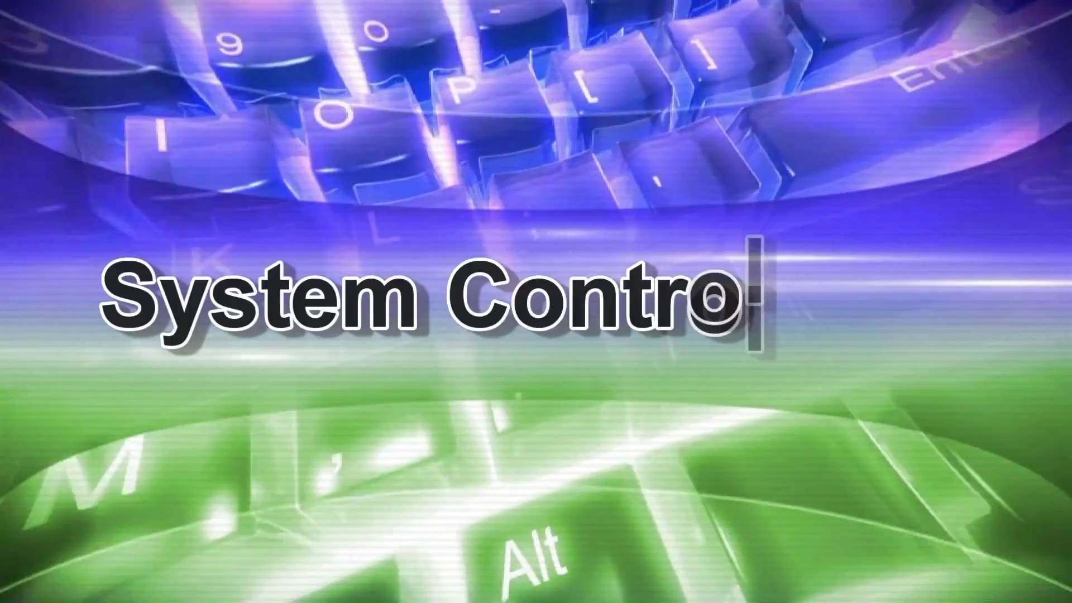